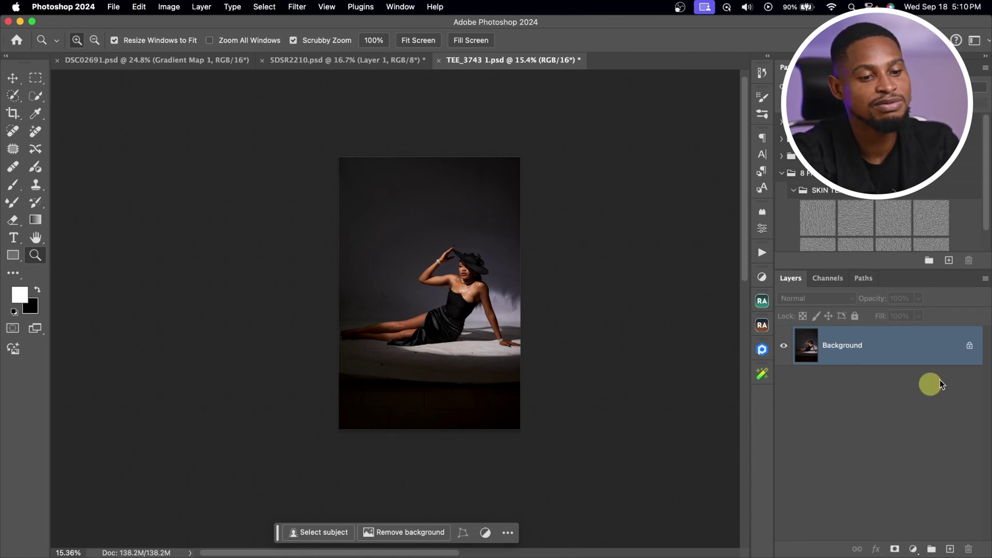
# Step: Duplicate the Background layer and frame a 4 : 5 (8 : 10) crop that places the model low with empty space above
pyautogui.press('super+j')
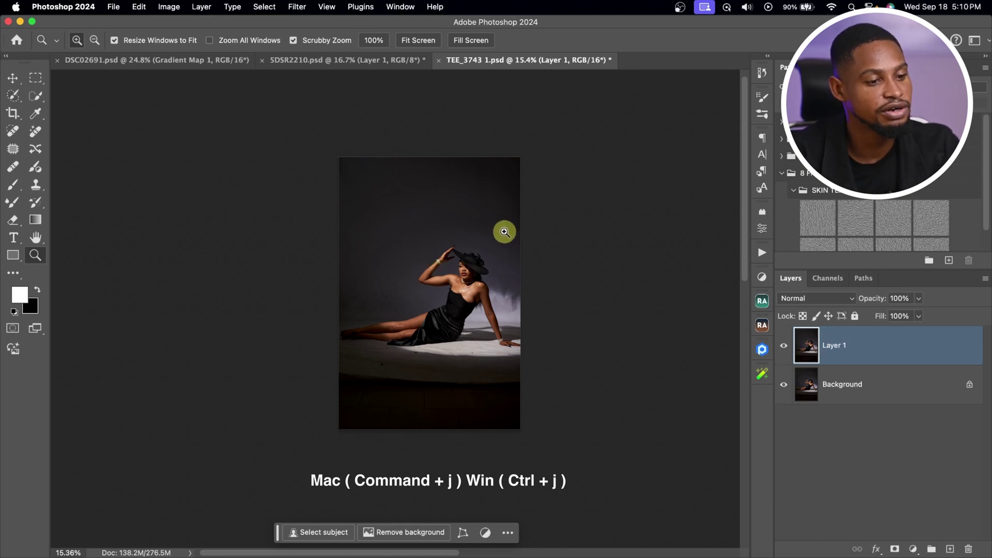
pyautogui.press('b')
pyautogui.click(8, 113)
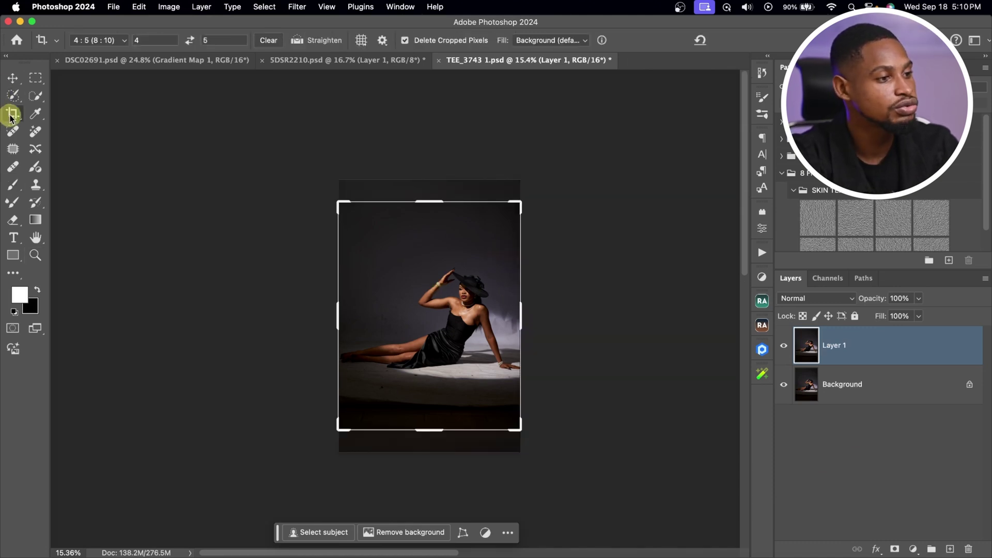
pyautogui.click(98, 41)
pyautogui.click(110, 39)
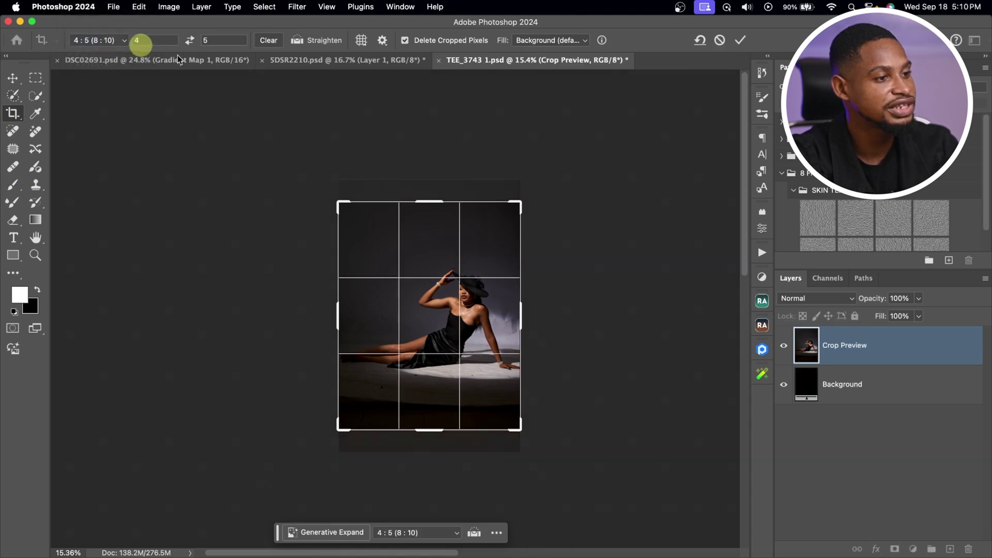
pyautogui.moveTo(462, 260); pyautogui.dragTo(464, 305)
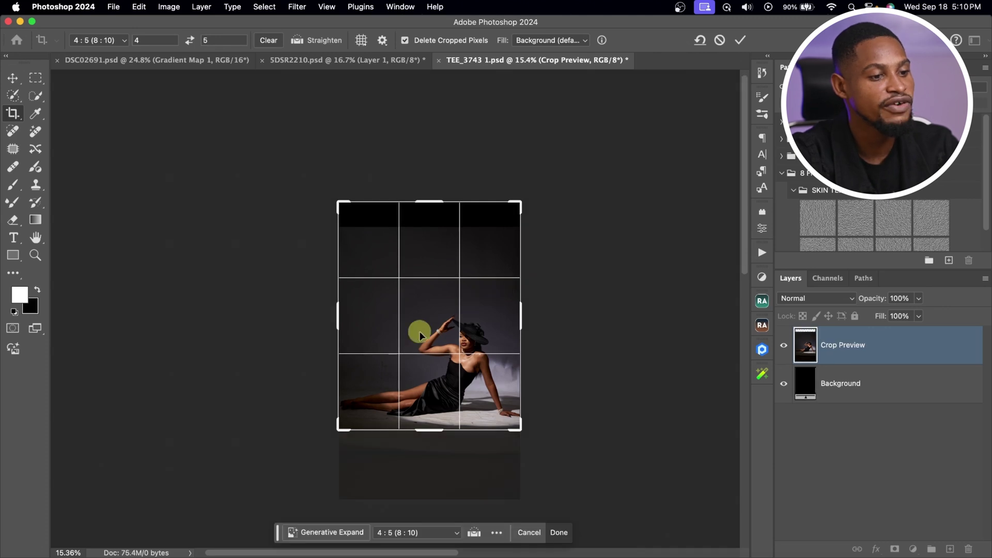
# Step: Set the crop's fill to Content-Aware Fill and apply the crop
pyautogui.click(570, 38)
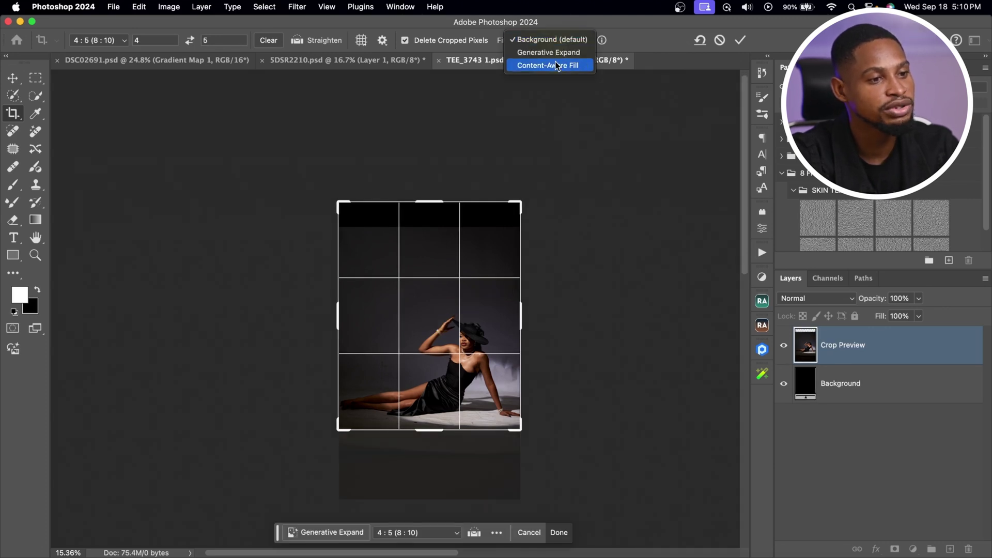
pyautogui.click(554, 66)
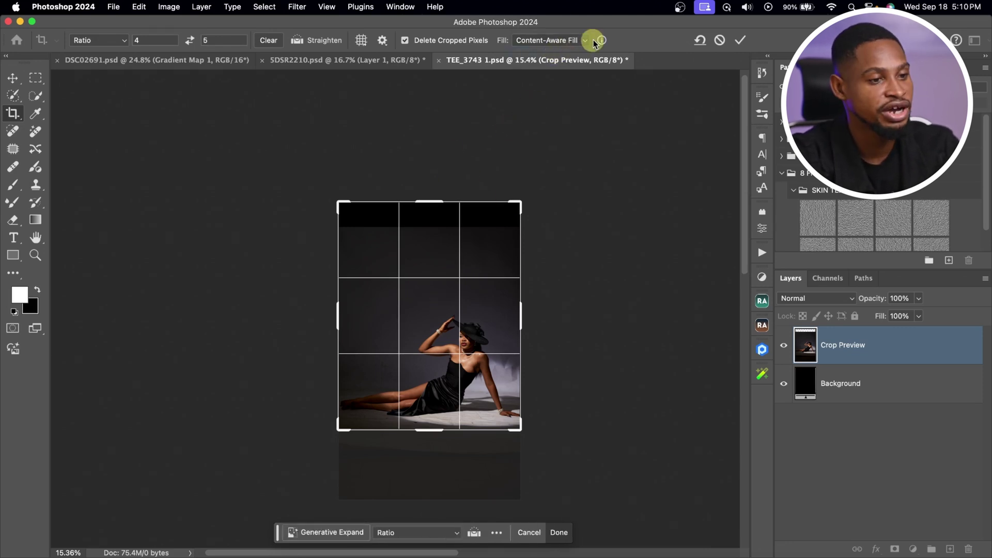
pyautogui.click(585, 40)
pyautogui.click(549, 51)
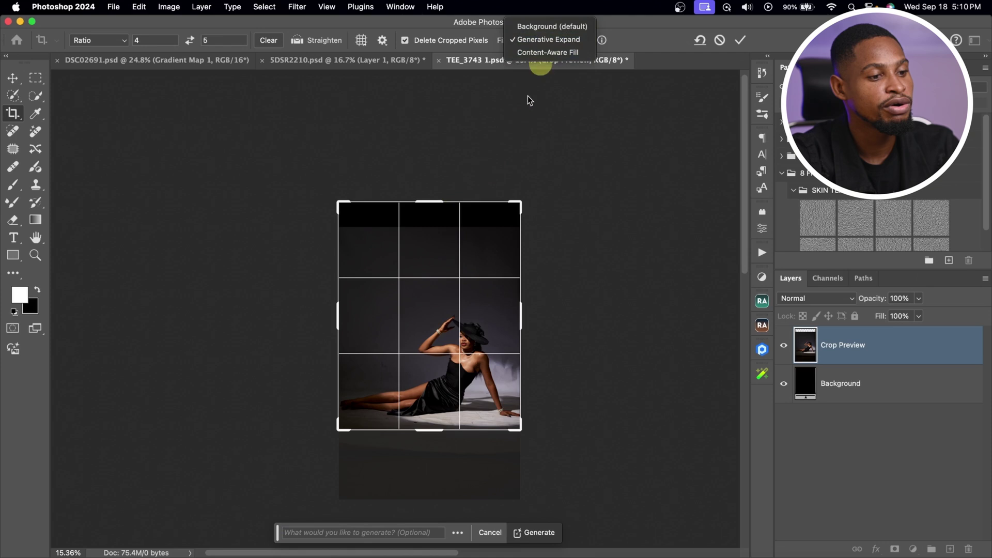
pyautogui.click(555, 53)
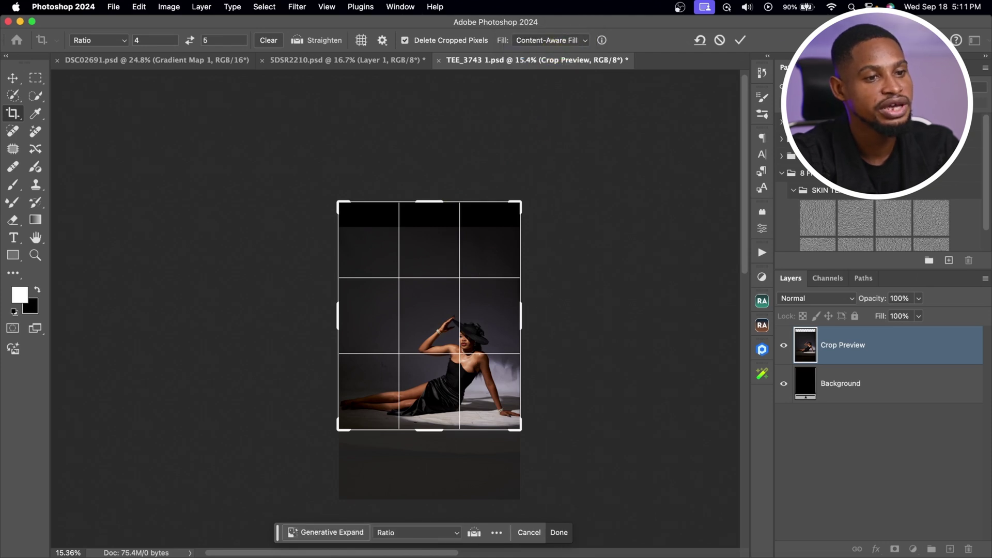
pyautogui.click(737, 38)
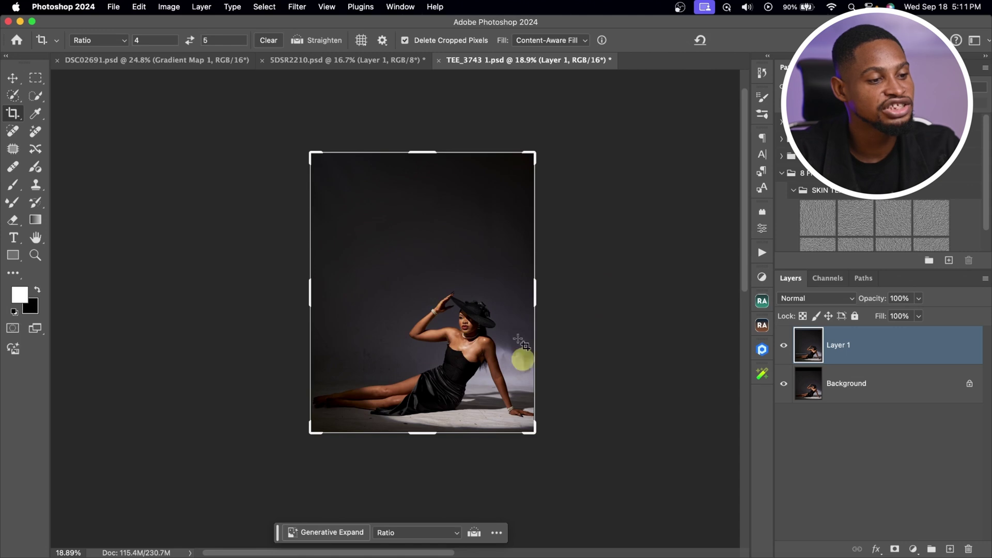
# Step: Mark the dark specks and creases on the lit floor in front of the model with the Remove tool
pyautogui.moveTo(465, 429); pyautogui.dragTo(507, 414)
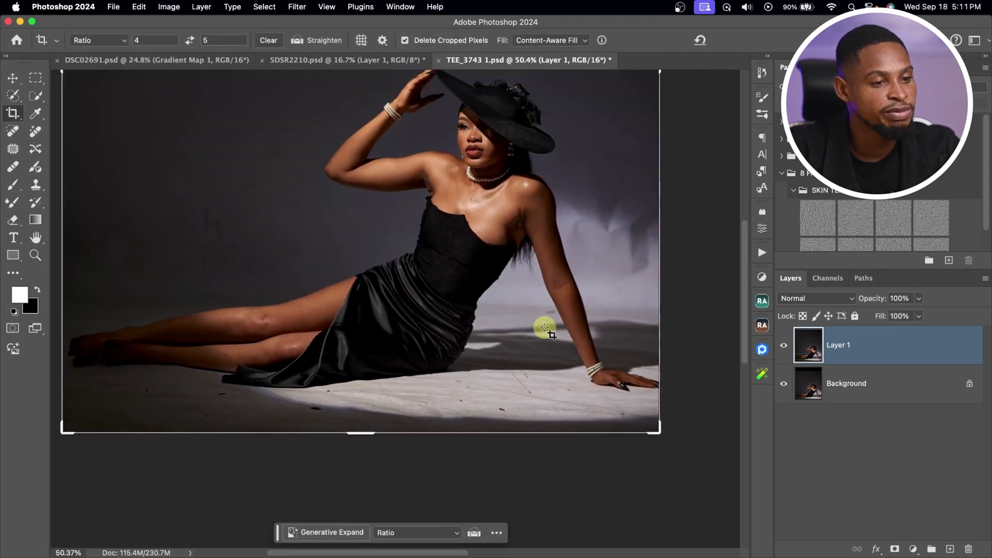
pyautogui.moveTo(542, 261); pyautogui.dragTo(605, 306)
pyautogui.moveTo(631, 366); pyautogui.dragTo(622, 365)
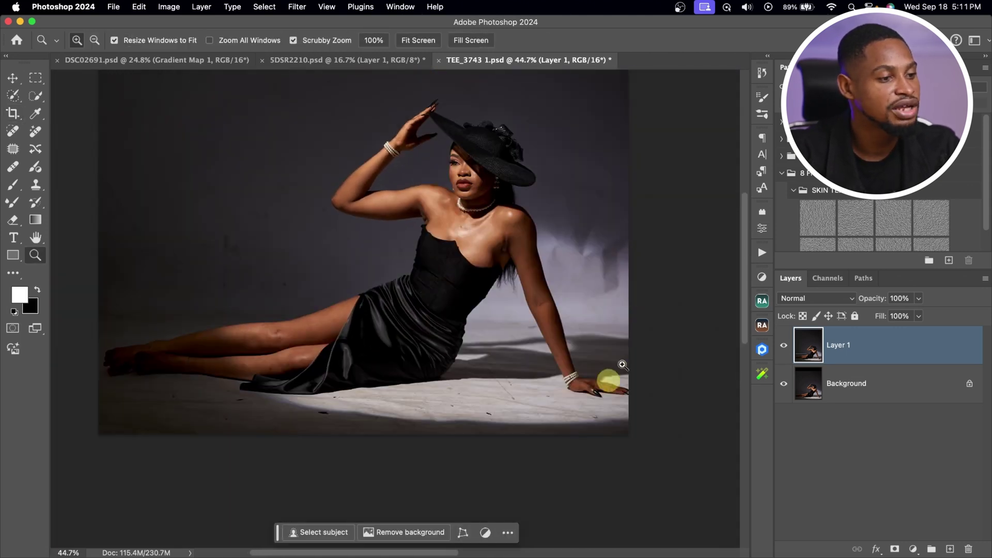
pyautogui.click(36, 131)
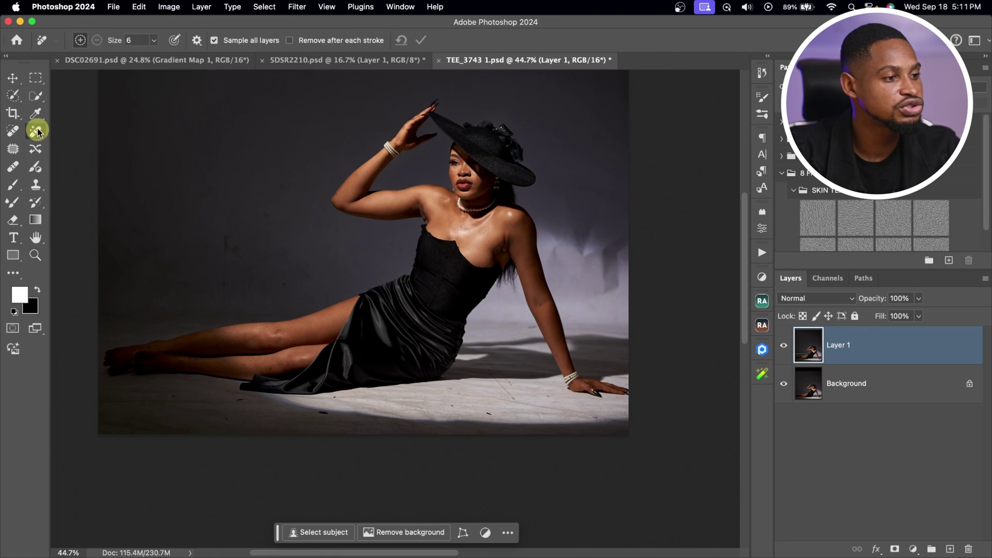
pyautogui.press('z')
pyautogui.moveTo(392, 450); pyautogui.dragTo(366, 427)
pyautogui.press('j')
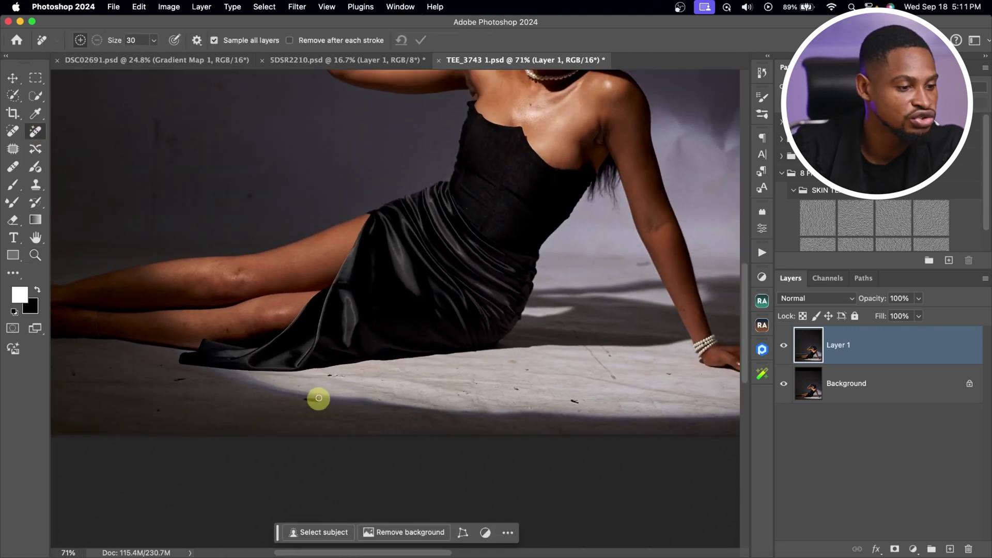
pyautogui.moveTo(312, 399); pyautogui.dragTo(333, 405)
pyautogui.press('[')
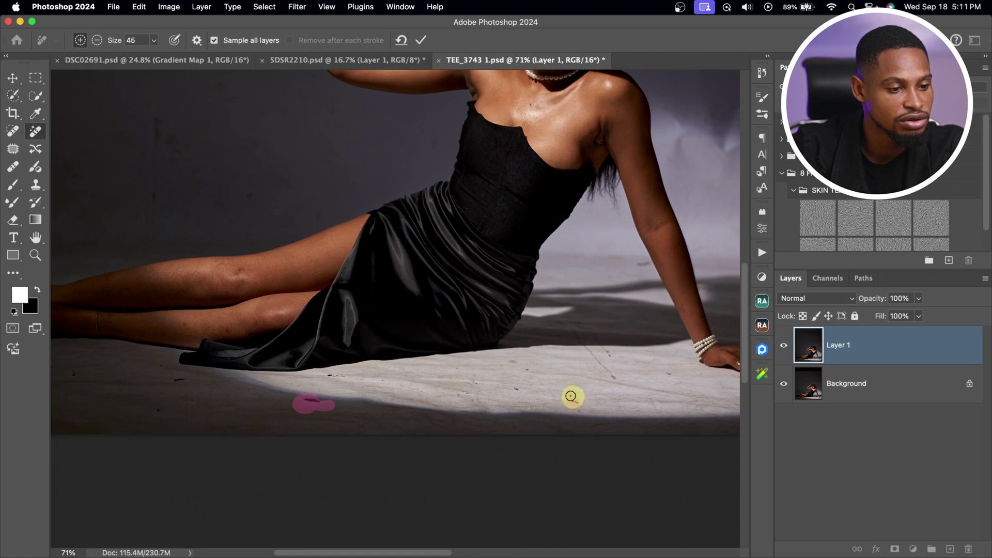
pyautogui.click(571, 398)
pyautogui.press(']')
pyautogui.moveTo(578, 333); pyautogui.dragTo(614, 389)
pyautogui.moveTo(613, 356)
pyautogui.mouseDown()
pyautogui.moveTo(571, 375)
pyautogui.moveTo(675, 396)
pyautogui.mouseUp()
pyautogui.press(']')
pyautogui.press(']')
pyautogui.moveTo(495, 383)
pyautogui.mouseDown()
pyautogui.moveTo(425, 375)
pyautogui.moveTo(518, 383)
pyautogui.moveTo(524, 412)
pyautogui.mouseUp()
pyautogui.moveTo(352, 374); pyautogui.dragTo(329, 376)
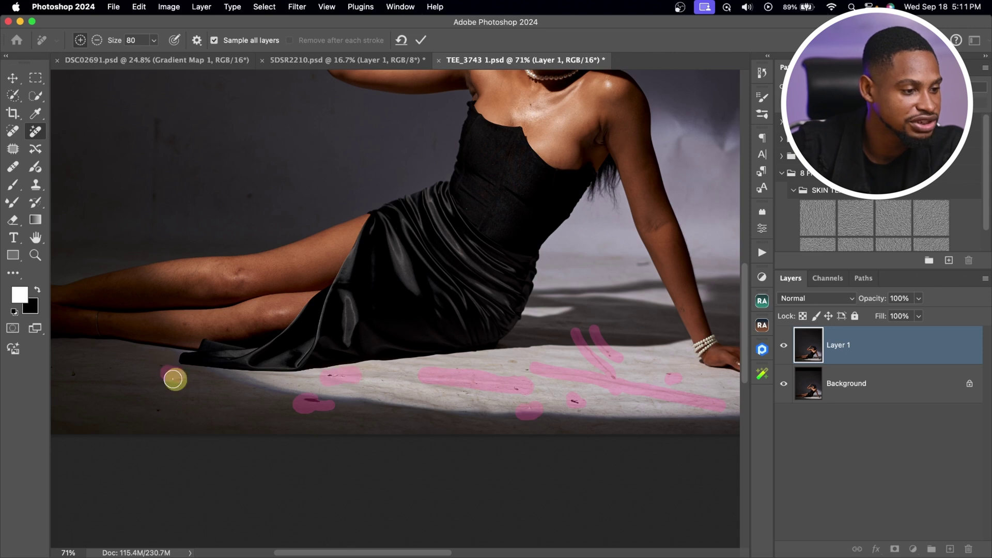
# Step: Mark the spots and streaks on the shaded floor below the model's legs and feet for removal
pyautogui.click(174, 377)
pyautogui.click(144, 405)
pyautogui.click(74, 374)
pyautogui.moveTo(126, 374); pyautogui.dragTo(247, 420)
pyautogui.press(']')
pyautogui.press(']')
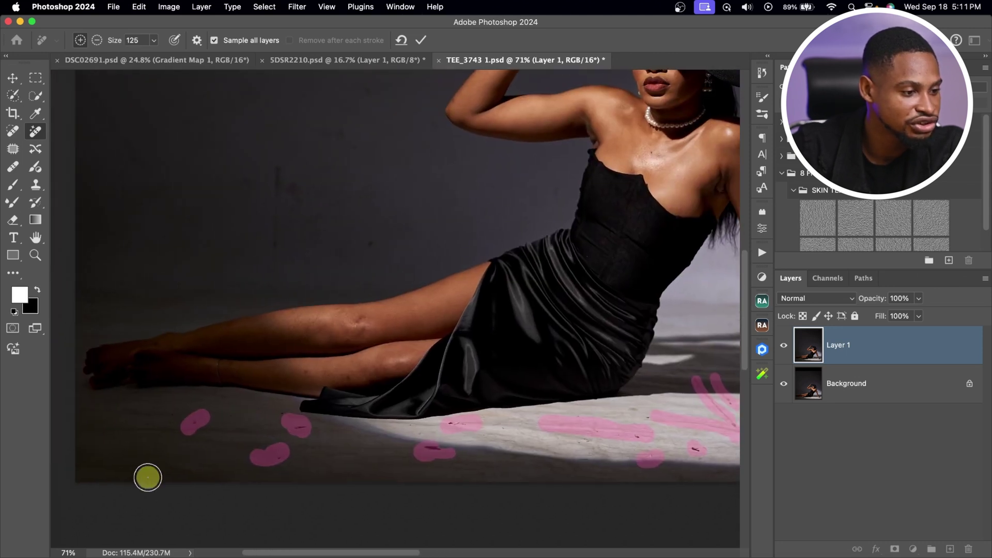
pyautogui.moveTo(144, 475); pyautogui.dragTo(191, 478)
pyautogui.moveTo(79, 432); pyautogui.dragTo(284, 429)
pyautogui.press('[')
pyautogui.press(']')
pyautogui.press(']')
pyautogui.press(']')
pyautogui.press(']')
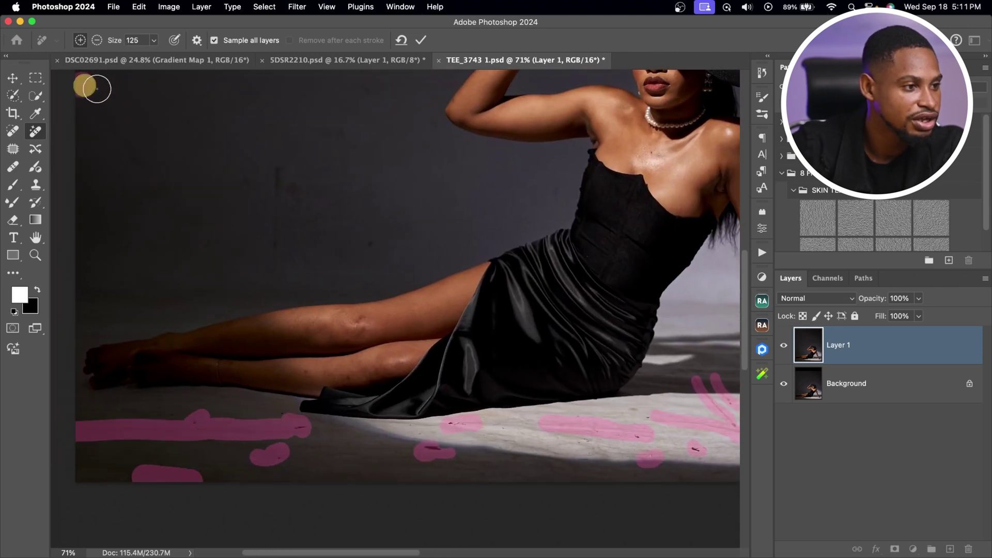
# Step: Mark the stains and scuffs on the dark backdrop above the model's legs for removal
pyautogui.moveTo(88, 84); pyautogui.dragTo(164, 160)
pyautogui.moveTo(289, 149)
pyautogui.mouseDown()
pyautogui.moveTo(284, 261)
pyautogui.moveTo(269, 255)
pyautogui.mouseUp()
pyautogui.moveTo(365, 245); pyautogui.dragTo(368, 239)
pyautogui.press('[')
pyautogui.moveTo(368, 228); pyautogui.dragTo(347, 330)
pyautogui.press('[')
pyautogui.press('[')
pyautogui.press('[')
pyautogui.moveTo(344, 171); pyautogui.dragTo(365, 192)
pyautogui.moveTo(328, 228); pyautogui.dragTo(305, 235)
# Step: Mark the creased backdrop beside the model's supporting arm and the nearby floor spots, and remove all marked areas
pyautogui.moveTo(723, 328)
pyautogui.mouseDown()
pyautogui.moveTo(474, 222)
pyautogui.moveTo(394, 230)
pyautogui.mouseUp()
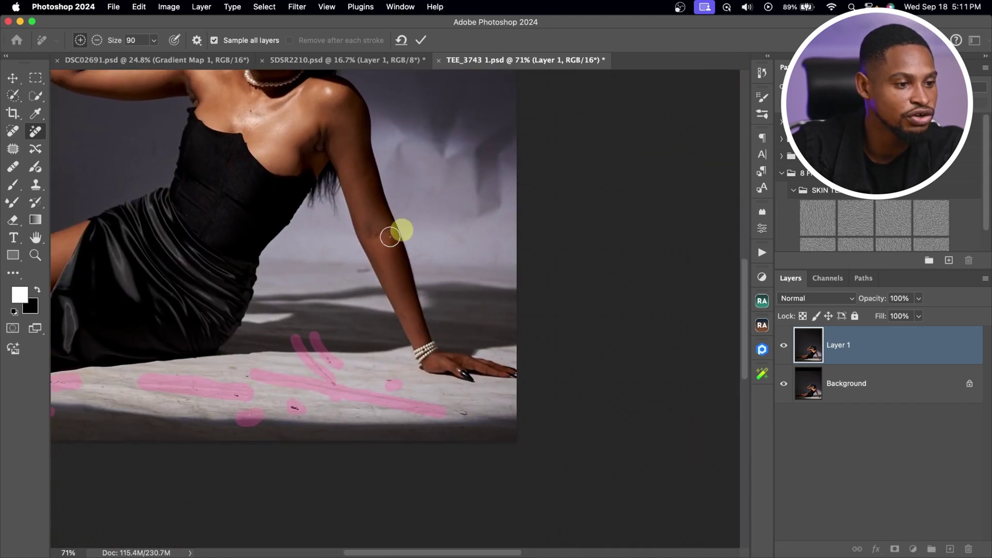
pyautogui.press('[')
pyautogui.press('[')
pyautogui.click(360, 274)
pyautogui.press(']')
pyautogui.press(']')
pyautogui.press(']')
pyautogui.press(']')
pyautogui.press(']')
pyautogui.press(']')
pyautogui.press(']')
pyautogui.moveTo(504, 137)
pyautogui.mouseDown()
pyautogui.moveTo(487, 201)
pyautogui.moveTo(493, 182)
pyautogui.moveTo(443, 138)
pyautogui.moveTo(420, 149)
pyautogui.mouseUp()
pyautogui.press('[')
pyautogui.press('[')
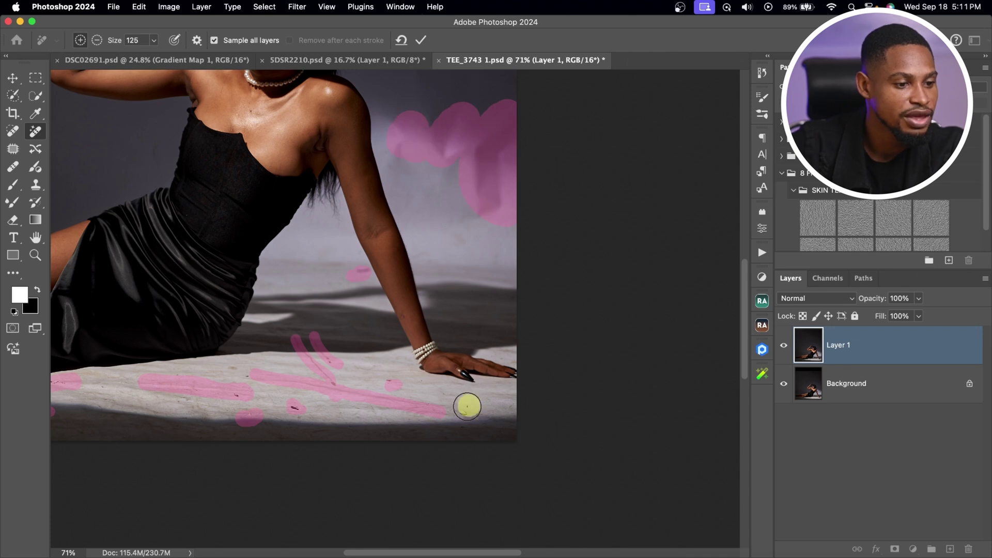
pyautogui.click(420, 40)
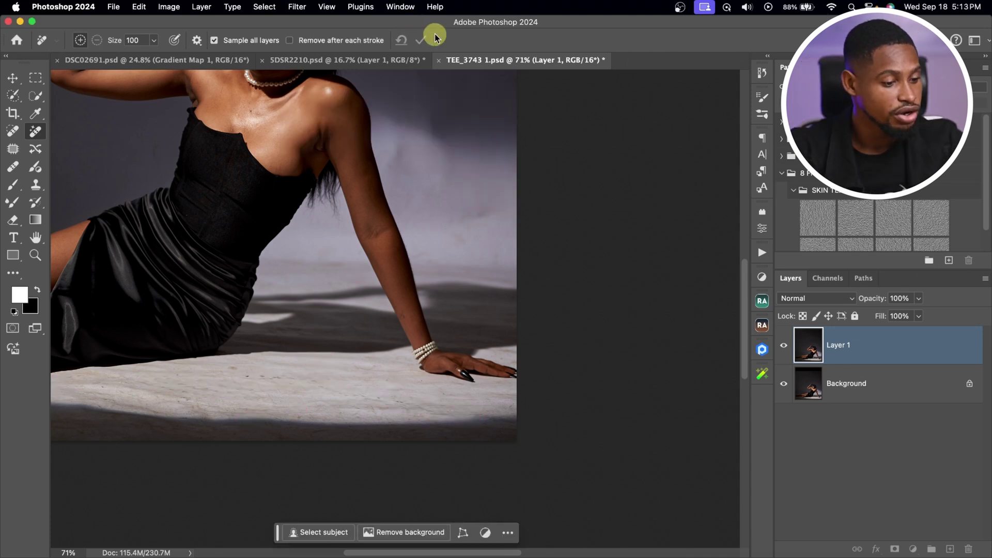
# Step: Compare the cleaned floor and backdrop with the original by toggling the visibility of Layer 1
pyautogui.moveTo(376, 310); pyautogui.dragTo(602, 325)
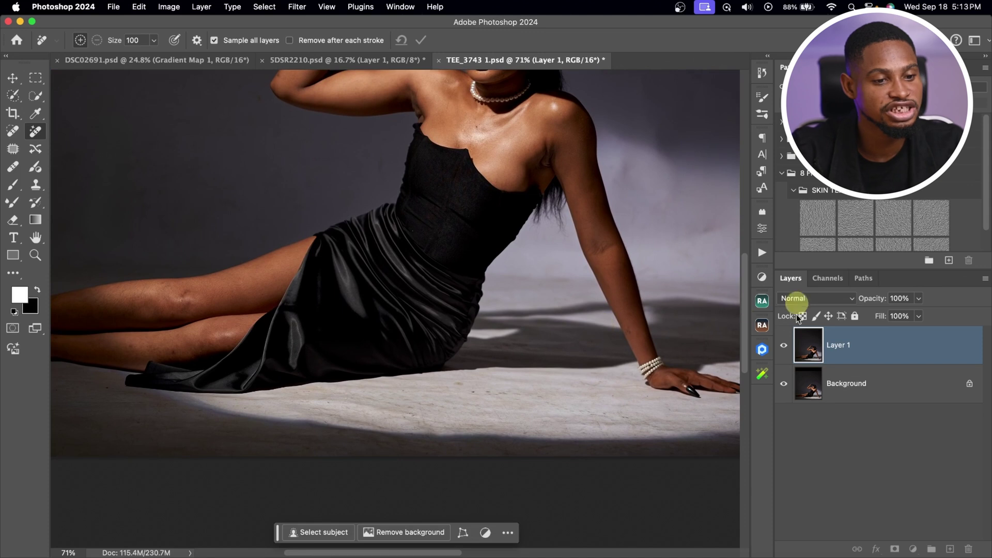
pyautogui.click(783, 347)
pyautogui.click(781, 350)
pyautogui.moveTo(579, 302); pyautogui.dragTo(494, 302)
pyautogui.click(784, 347)
pyautogui.click(784, 347)
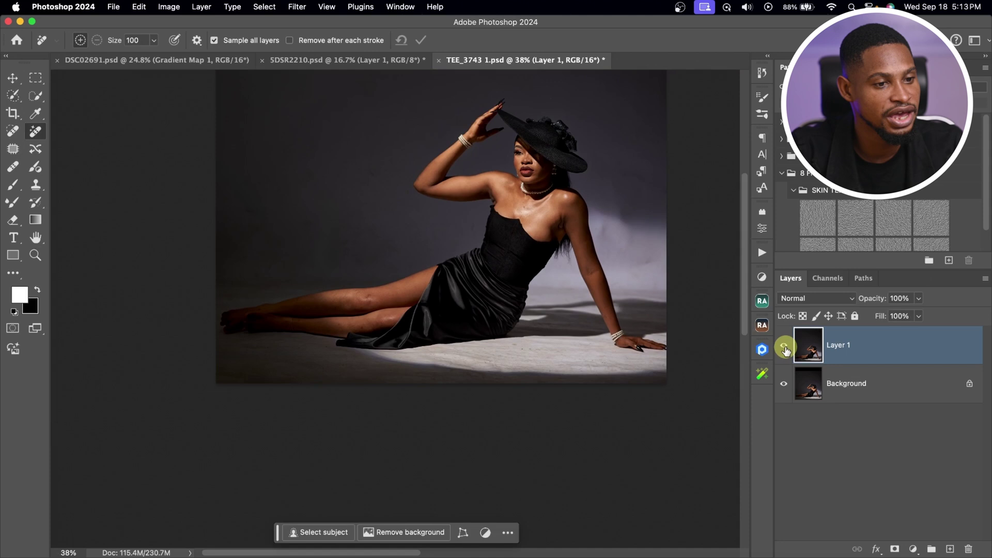
pyautogui.moveTo(586, 325); pyautogui.dragTo(497, 342)
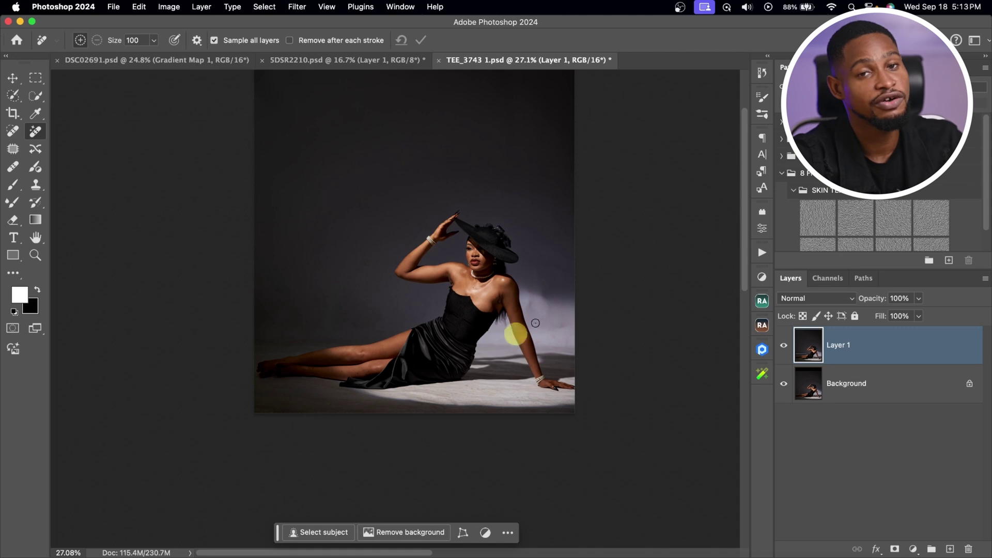
# Step: Apply the Retouch4me Clean Backdrop filter to Layer 1 and compare it with the original image
pyautogui.click(307, 11)
pyautogui.moveTo(349, 312)
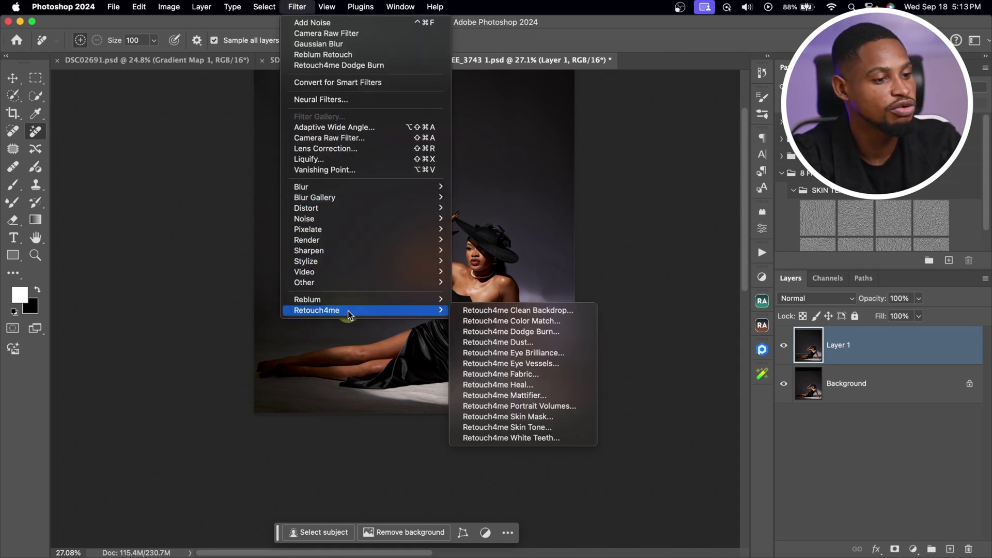
pyautogui.click(573, 310)
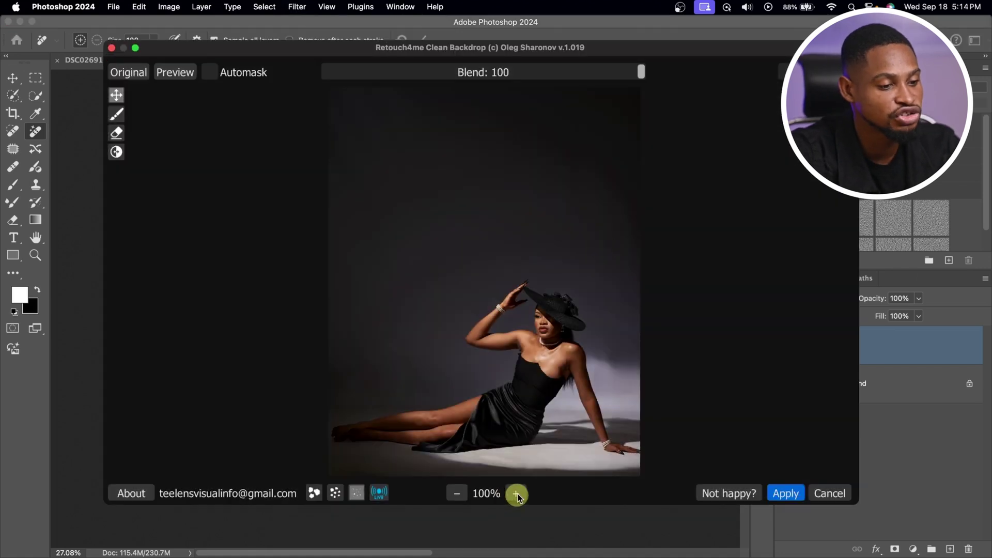
pyautogui.click(516, 494)
pyautogui.scroll(-2, 553, 362)
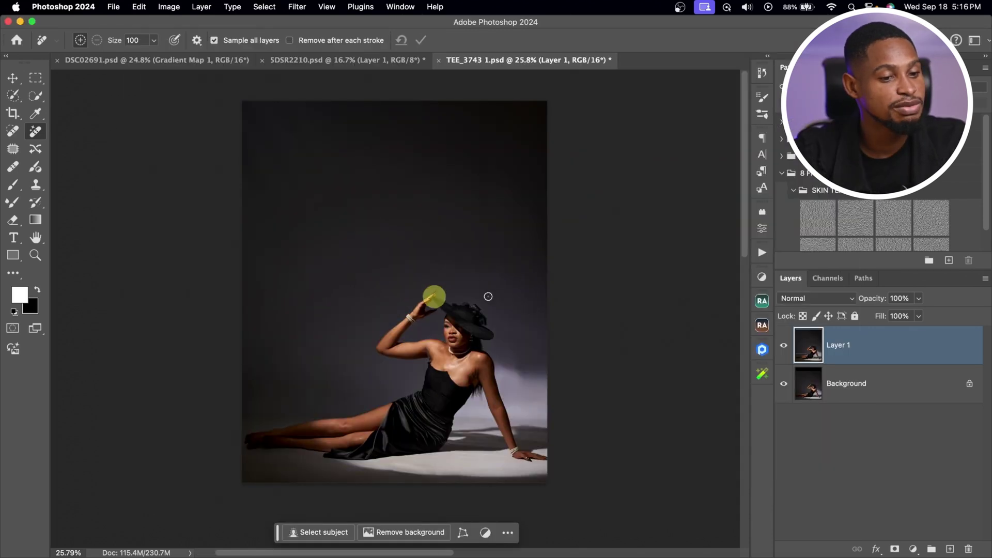
pyautogui.click(784, 346)
pyautogui.click(784, 346)
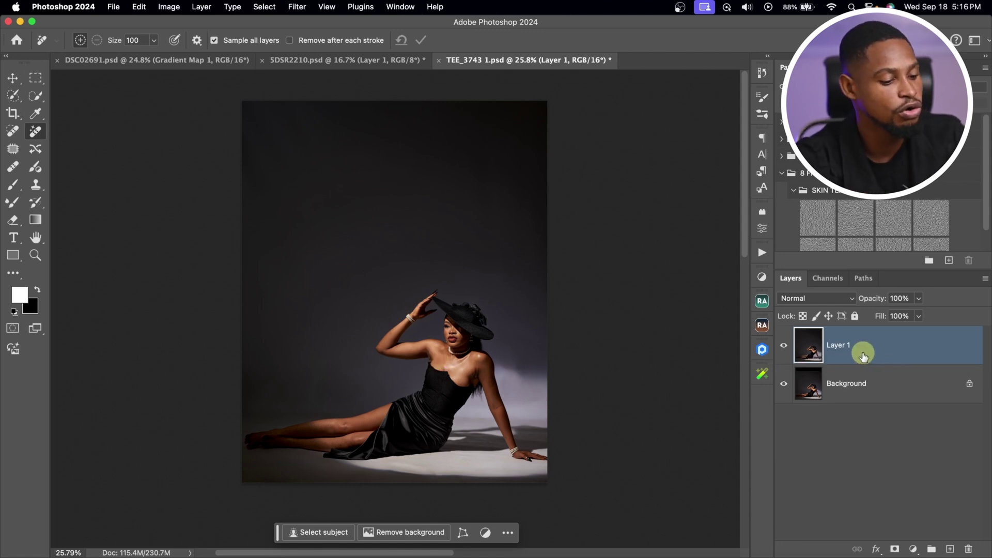
# Step: Stamp all visible layers into a new layer and open the Retouch4me Heal filter on it
pyautogui.press('super+alt+shift+e')
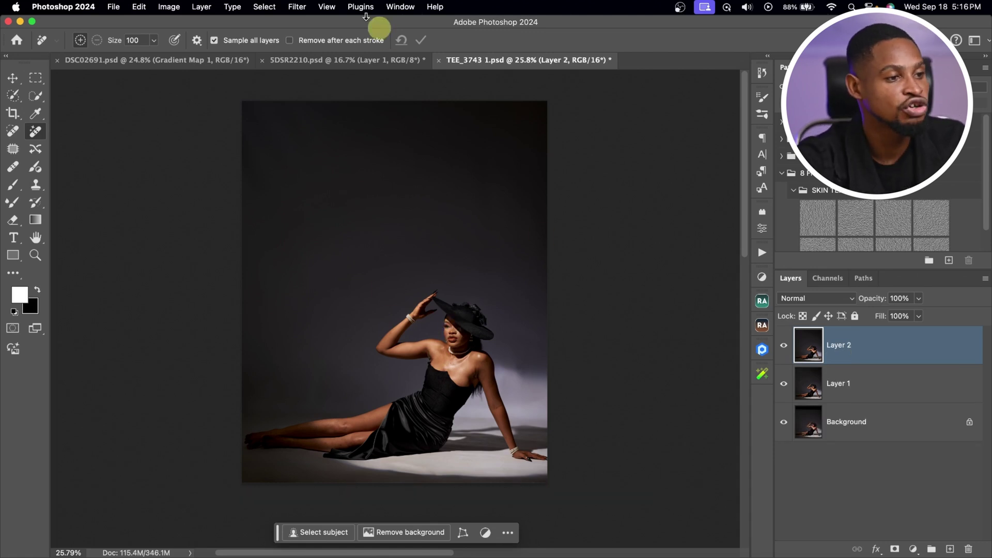
pyautogui.click(296, 10)
pyautogui.moveTo(389, 310)
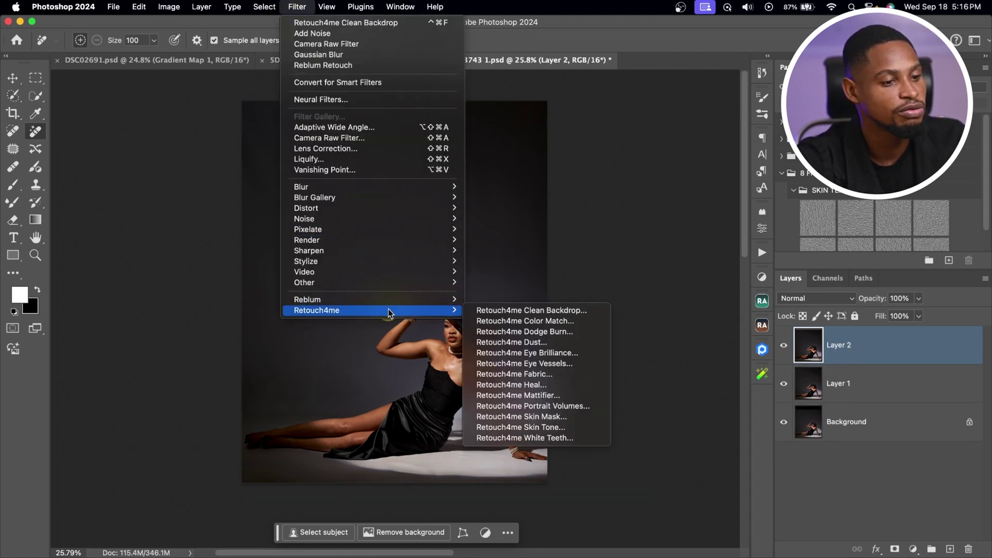
pyautogui.click(548, 384)
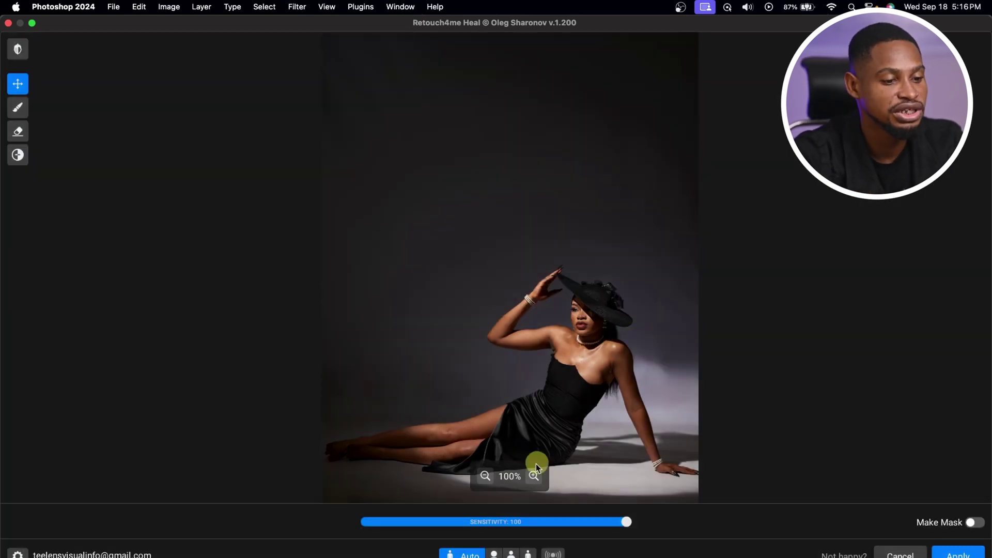
# Step: Check the detected skin blemishes up close and apply the Retouch4me Heal filter with sensitivity at 100
pyautogui.click(534, 476)
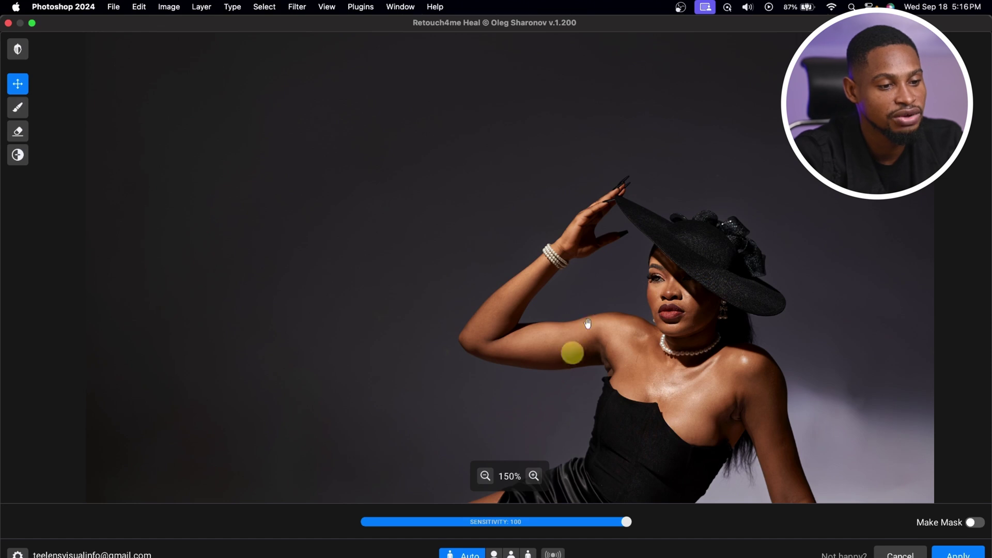
pyautogui.click(534, 475)
pyautogui.moveTo(719, 350); pyautogui.dragTo(455, 366)
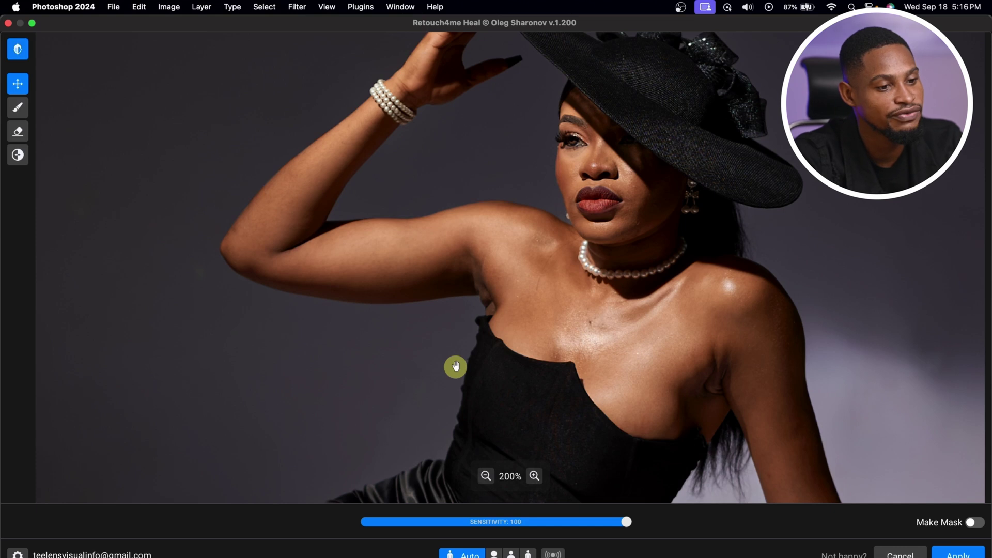
pyautogui.click(641, 525)
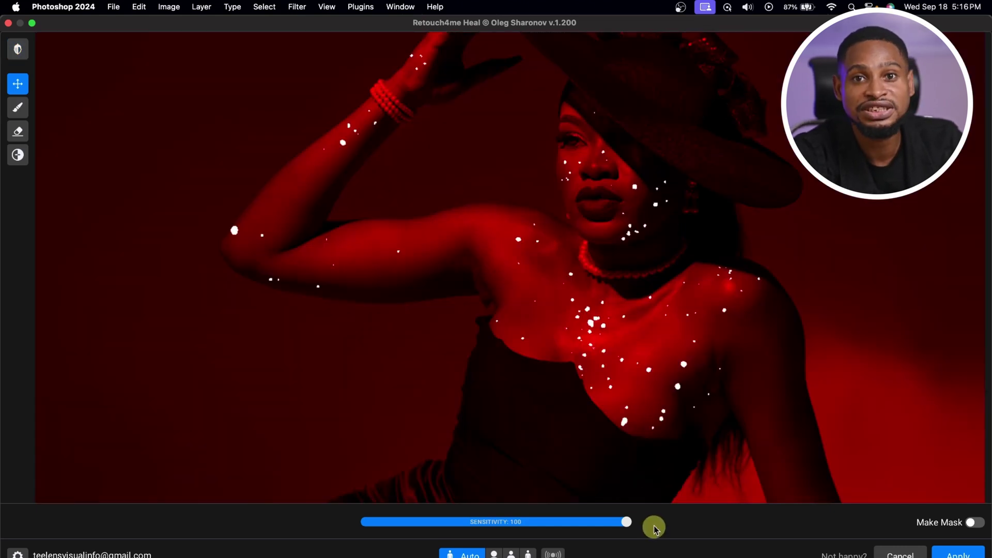
pyautogui.moveTo(646, 529); pyautogui.dragTo(700, 524)
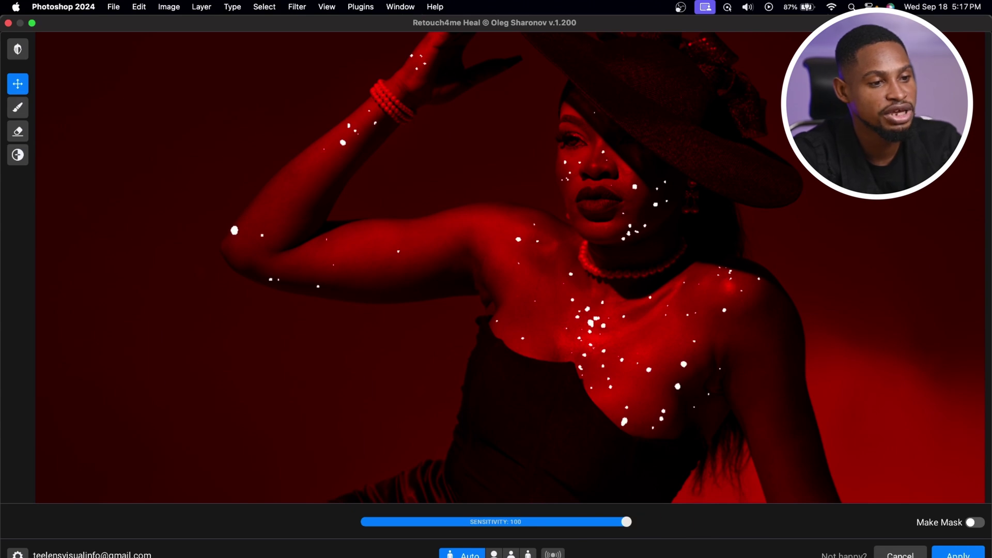
pyautogui.click(959, 553)
pyautogui.press('z')
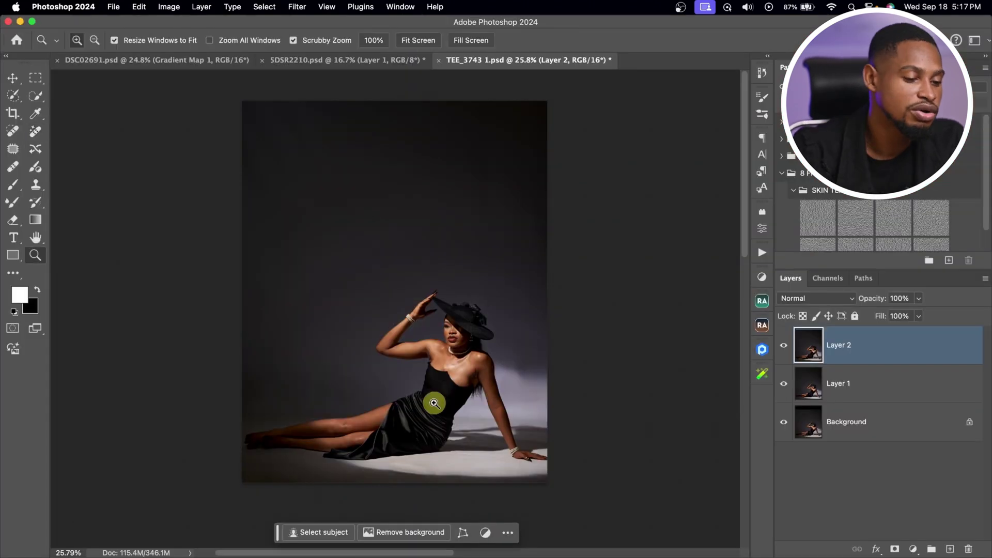
# Step: Stamp all visible layers into a new layer and rename the layers above Background, from lowest to topmost, as BG, HEAL and DNB
pyautogui.click(493, 356)
pyautogui.moveTo(499, 353); pyautogui.dragTo(536, 341)
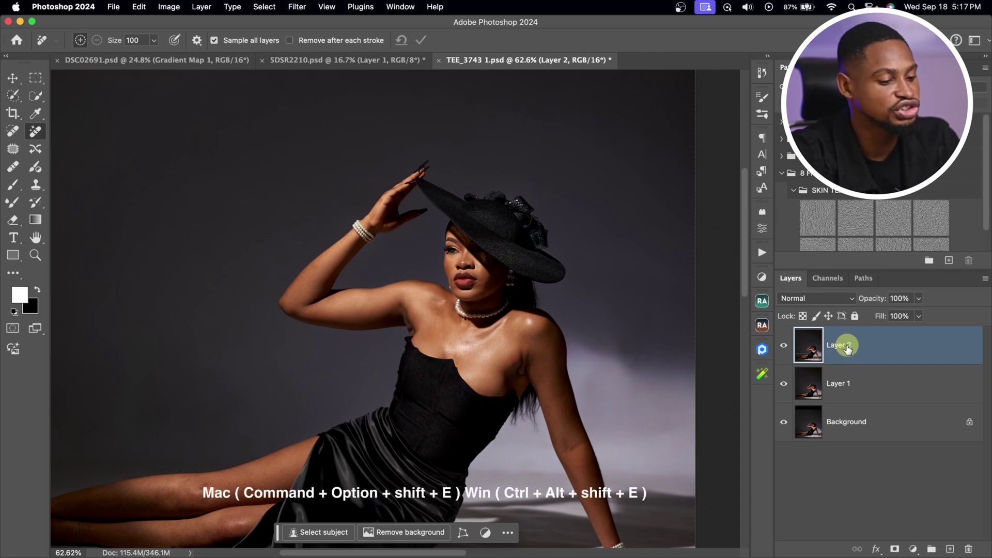
pyautogui.press('super+alt+shift+e')
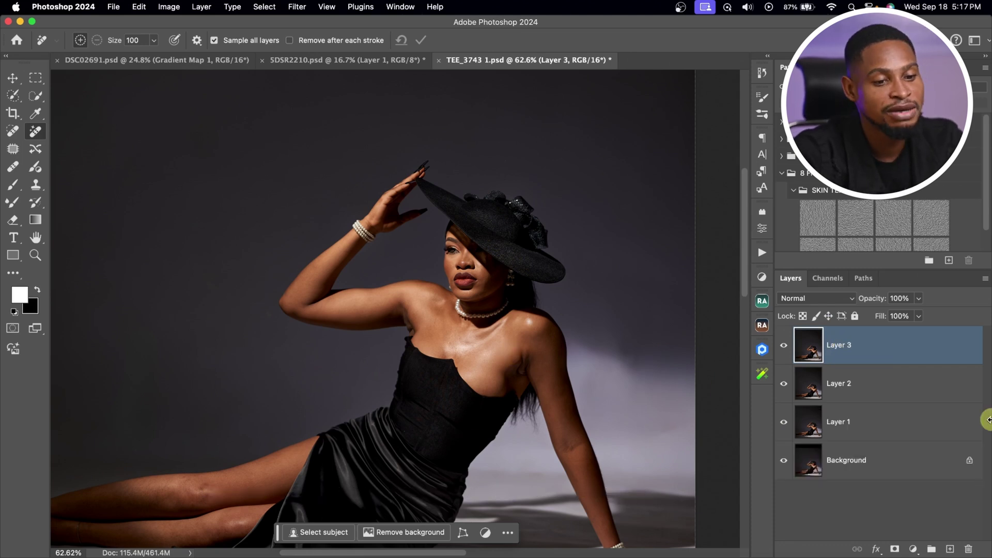
pyautogui.doubleClick(836, 422)
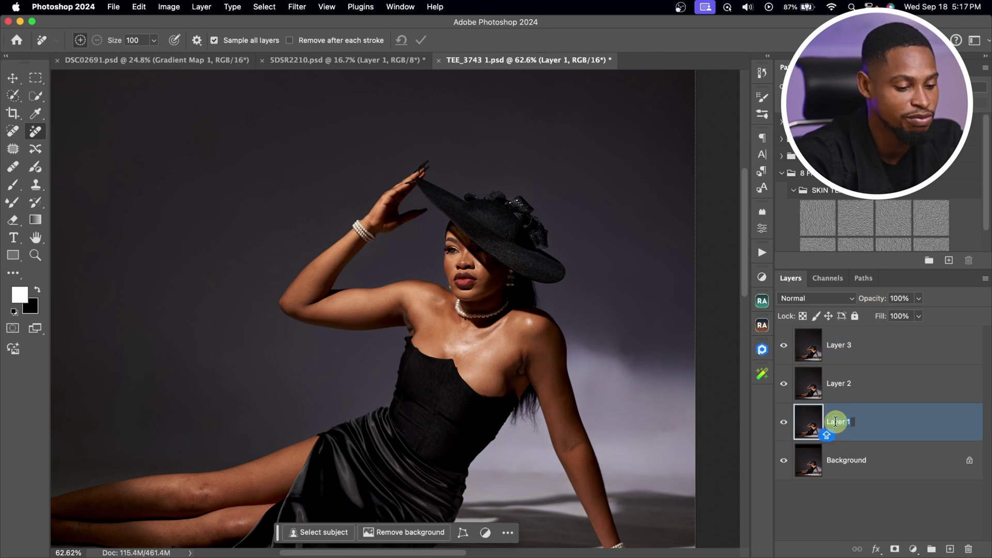
pyautogui.click(840, 384)
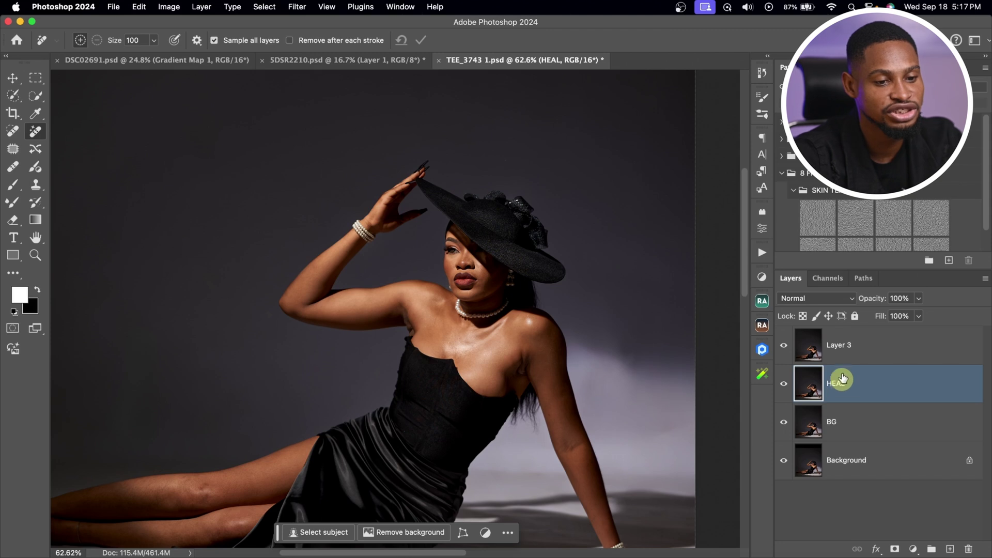
pyautogui.click(840, 349)
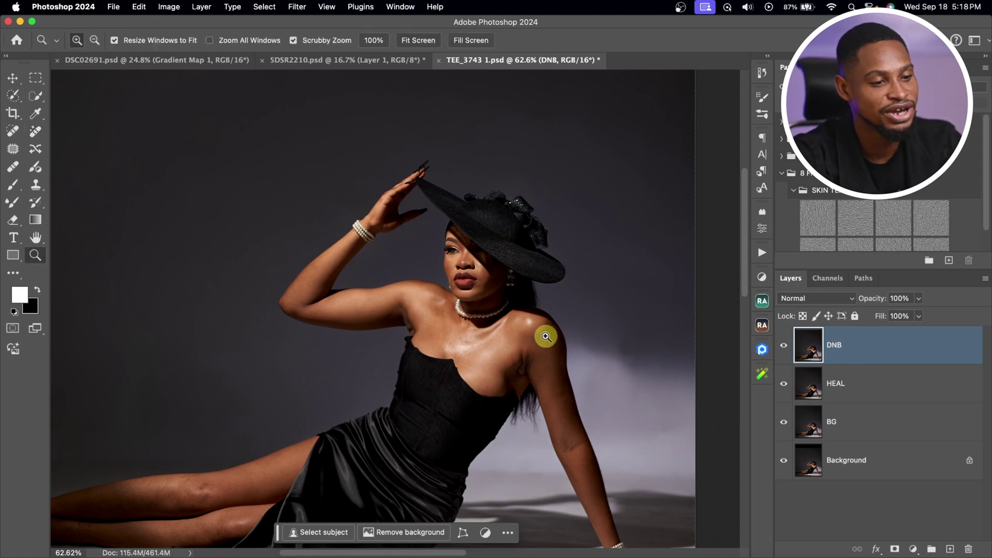
# Step: Open the Retouch4me Dodge Burn filter on the DNB layer
pyautogui.moveTo(546, 335); pyautogui.dragTo(509, 338)
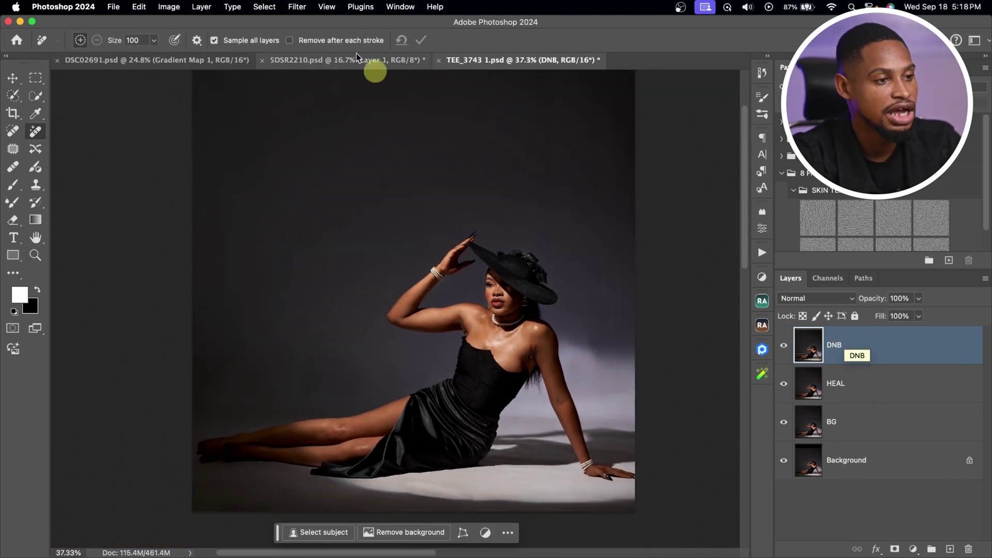
pyautogui.click(297, 7)
pyautogui.moveTo(404, 311)
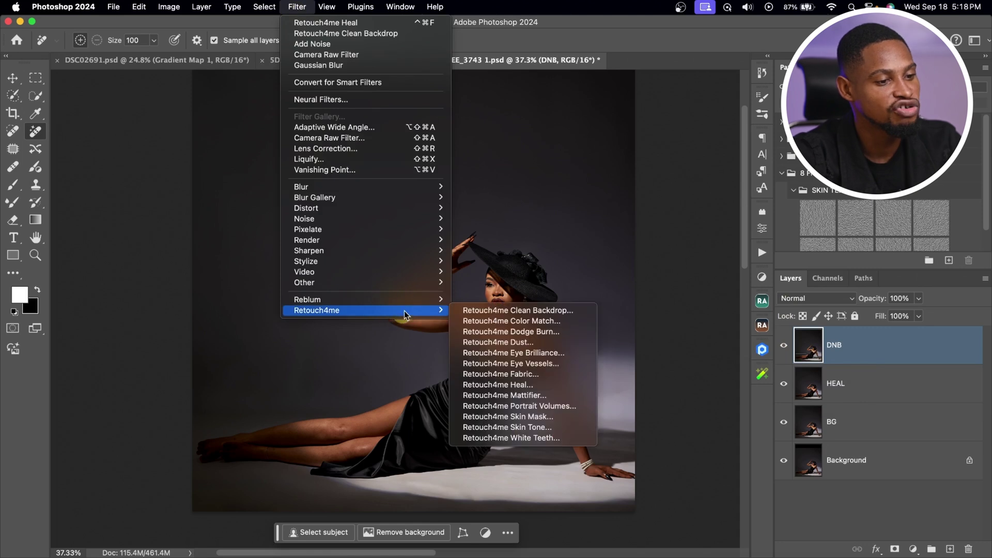
pyautogui.click(566, 333)
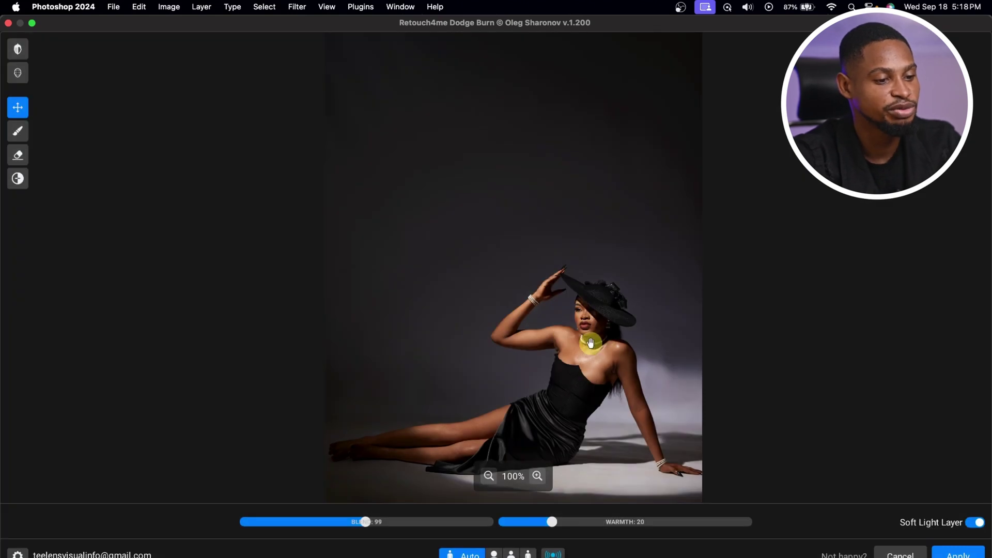
# Step: Inspect the model's skin at 150% and compare it before and after the dodge and burn retouch
pyautogui.click(538, 476)
pyautogui.moveTo(653, 395); pyautogui.dragTo(626, 221)
pyautogui.press('space')
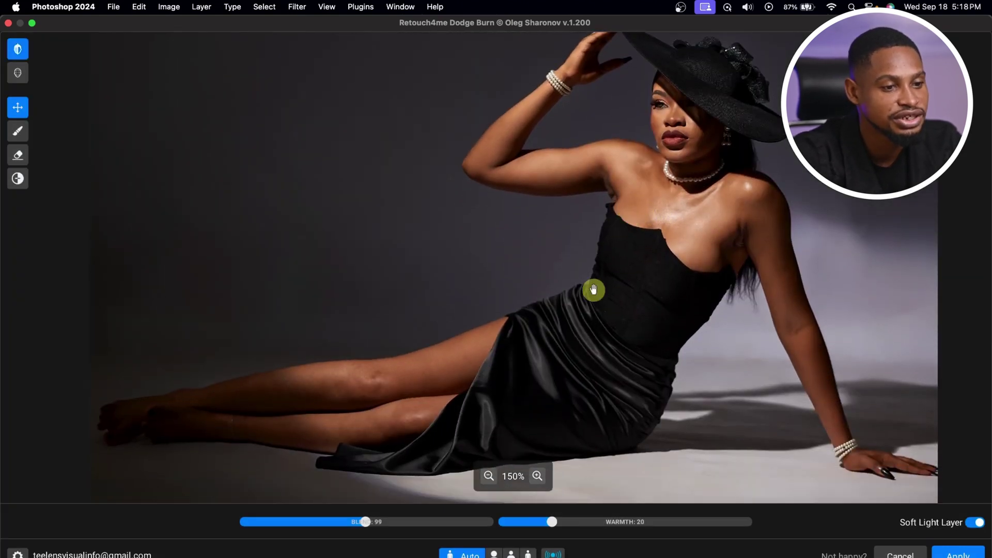
pyautogui.press('space')
pyautogui.press('space')
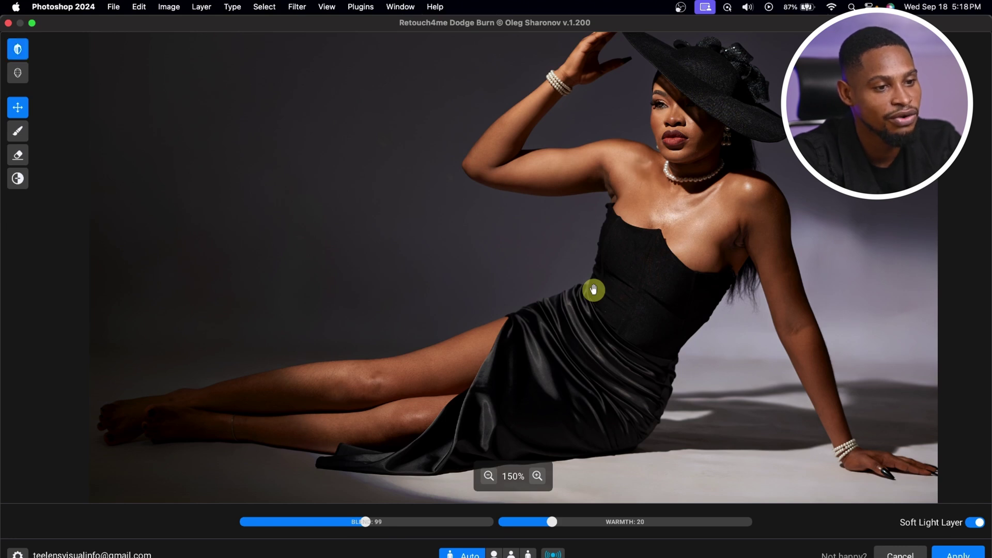
pyautogui.press('space')
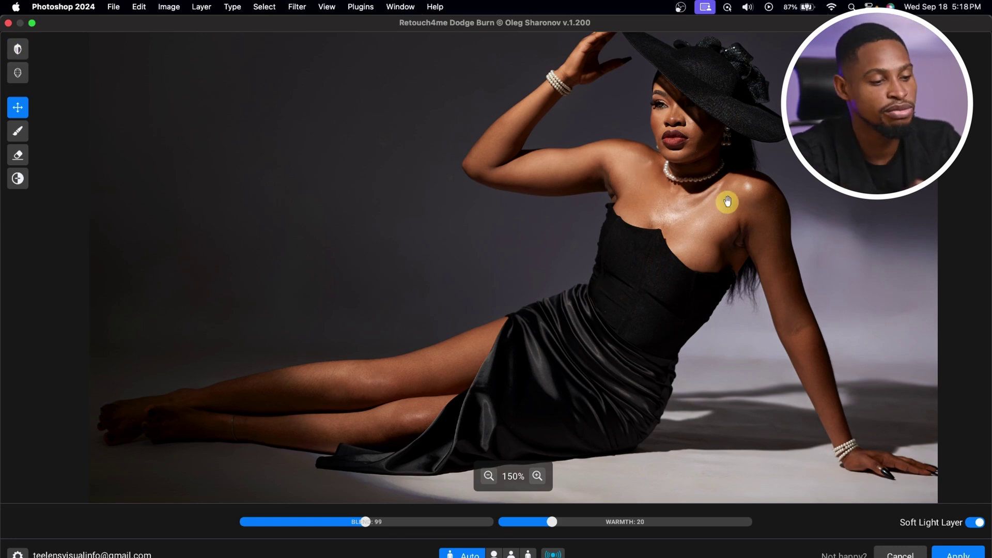
# Step: Try the Dodge Burn blend at 200, then apply the filter with blend just above the midpoint and warmth at 17
pyautogui.moveTo(365, 523); pyautogui.dragTo(511, 525)
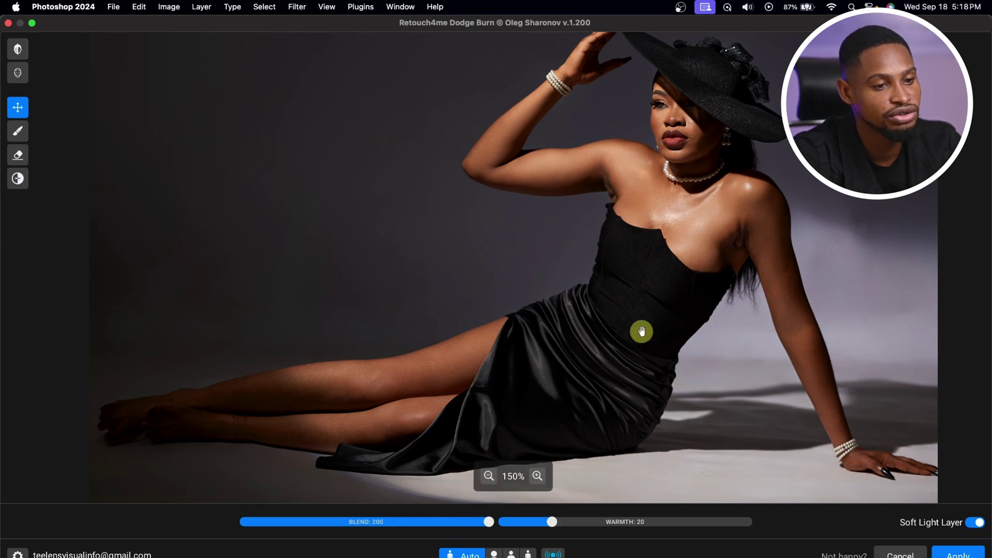
pyautogui.press('m')
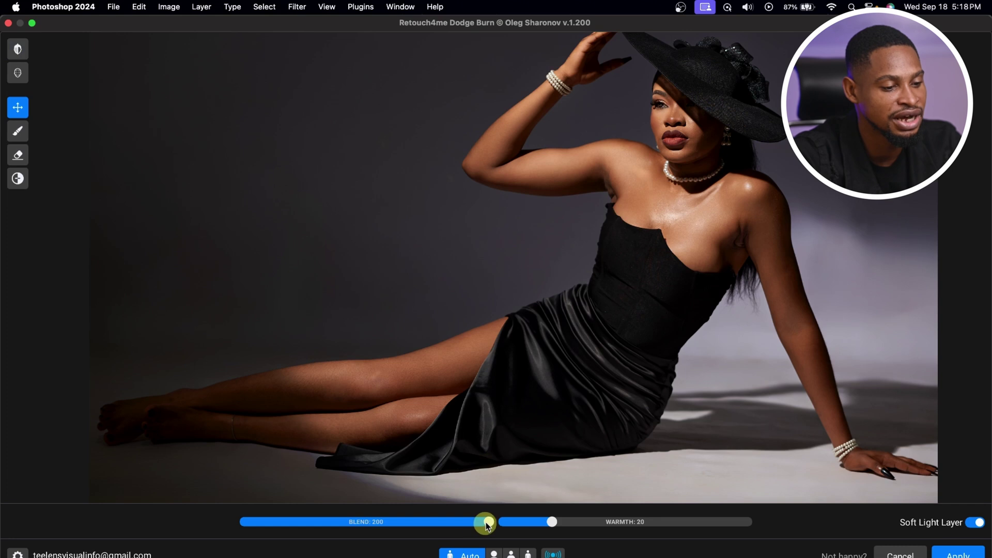
pyautogui.moveTo(486, 525); pyautogui.dragTo(383, 526)
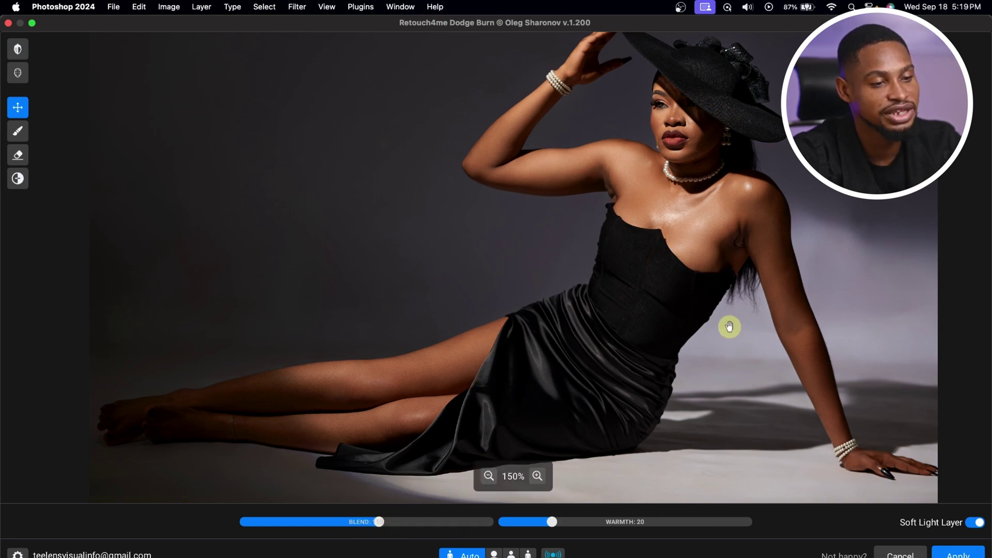
pyautogui.moveTo(551, 529)
pyautogui.mouseDown()
pyautogui.moveTo(750, 519)
pyautogui.moveTo(534, 532)
pyautogui.mouseUp()
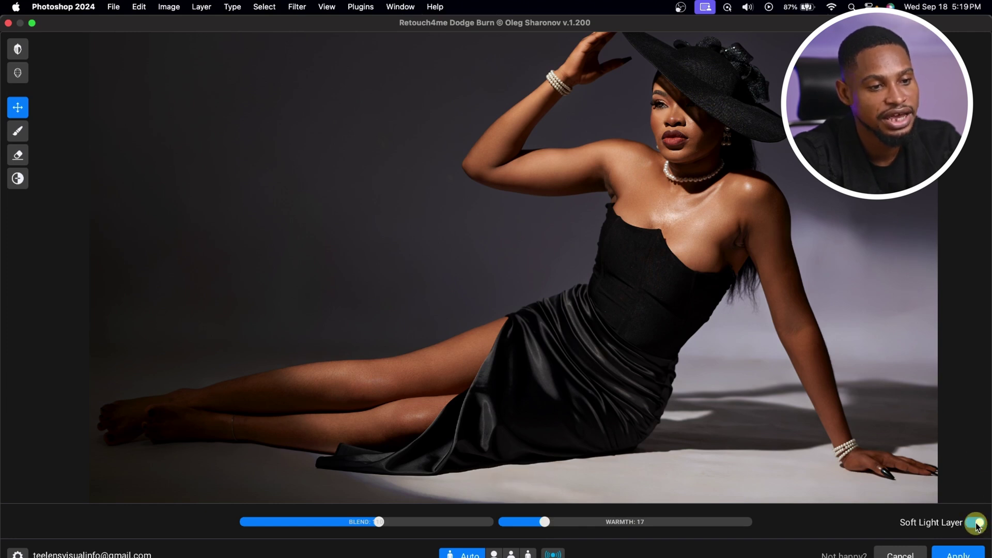
pyautogui.click(959, 553)
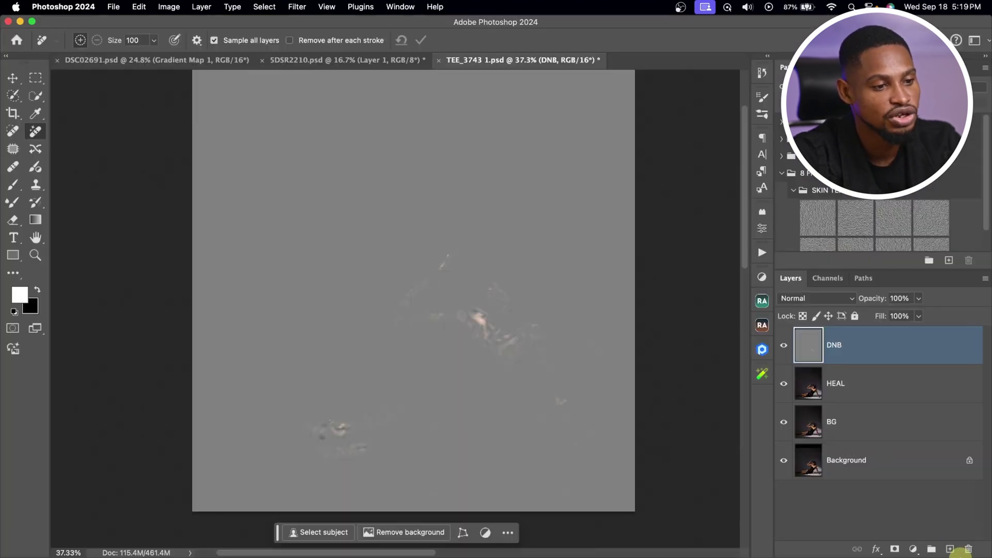
# Step: Set the blend mode of the DNB layer to Soft Light
pyautogui.scroll(-1, 460, 326)
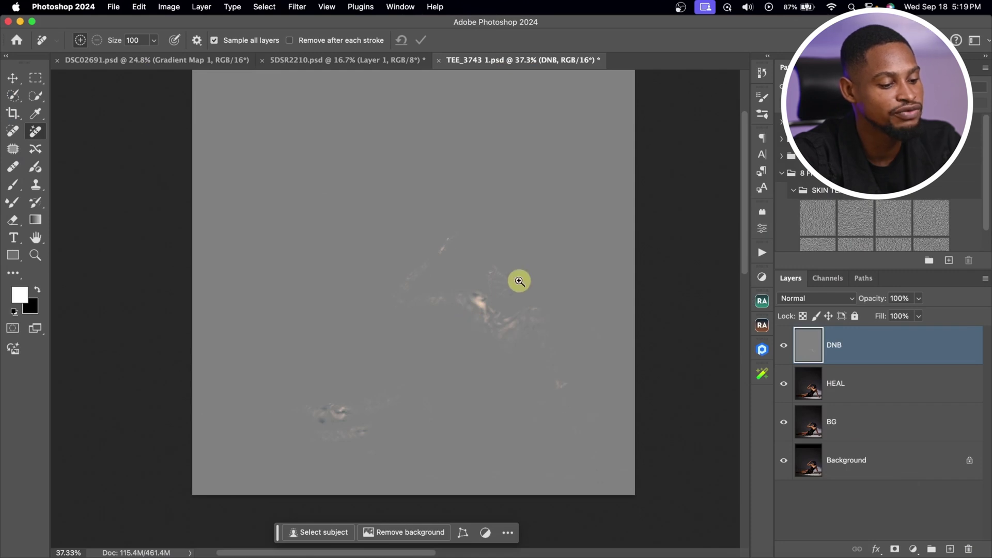
pyautogui.press('z')
pyautogui.moveTo(481, 301)
pyautogui.mouseDown()
pyautogui.moveTo(523, 303)
pyautogui.moveTo(461, 319)
pyautogui.mouseUp()
pyautogui.press('super+space')
pyautogui.press('j')
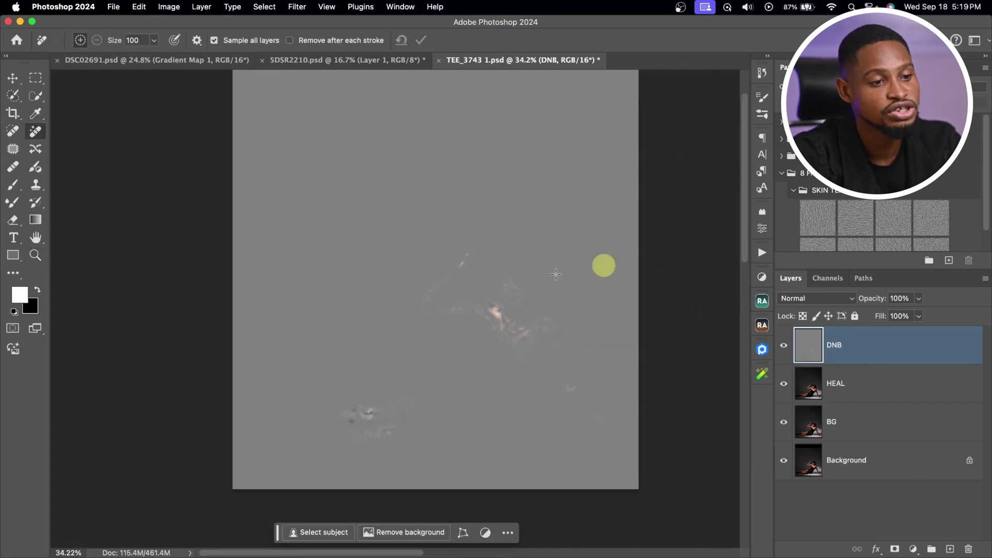
pyautogui.click(818, 299)
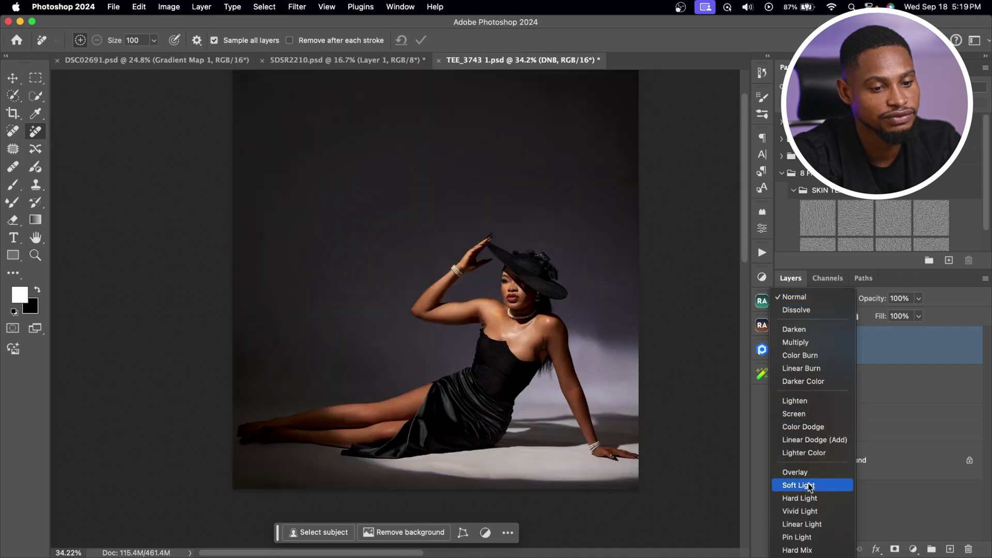
pyautogui.click(809, 486)
# Step: Compare the skin up close with and without dodge and burn by toggling the visibility of the DNB layer
pyautogui.press('z')
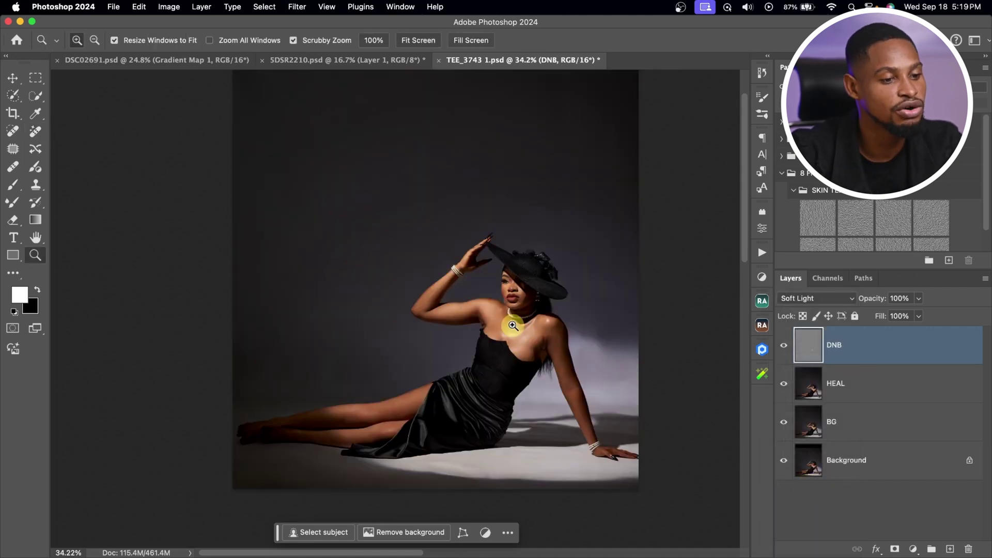
pyautogui.moveTo(514, 323); pyautogui.dragTo(709, 294)
pyautogui.click(783, 345)
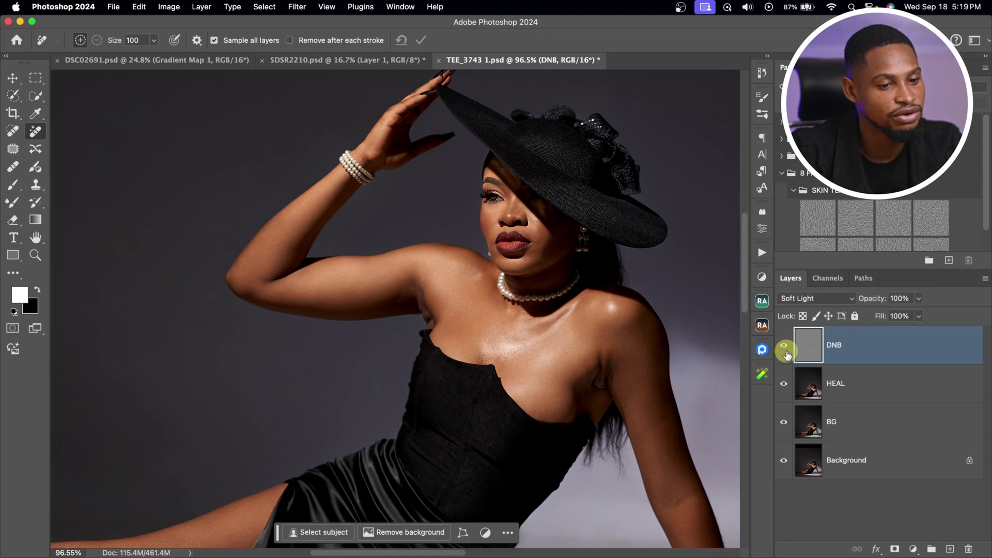
pyautogui.click(784, 346)
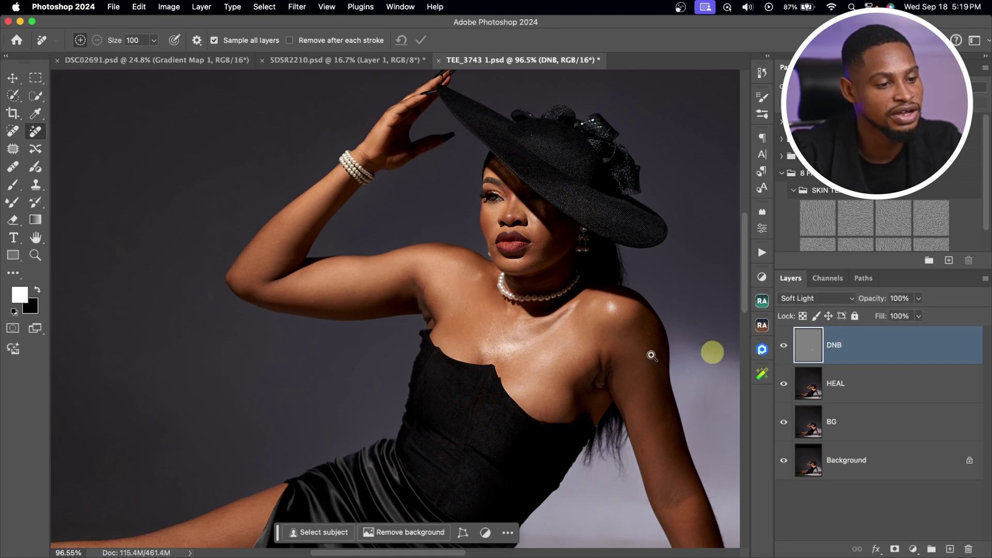
pyautogui.press('z')
pyautogui.moveTo(713, 349); pyautogui.dragTo(580, 361)
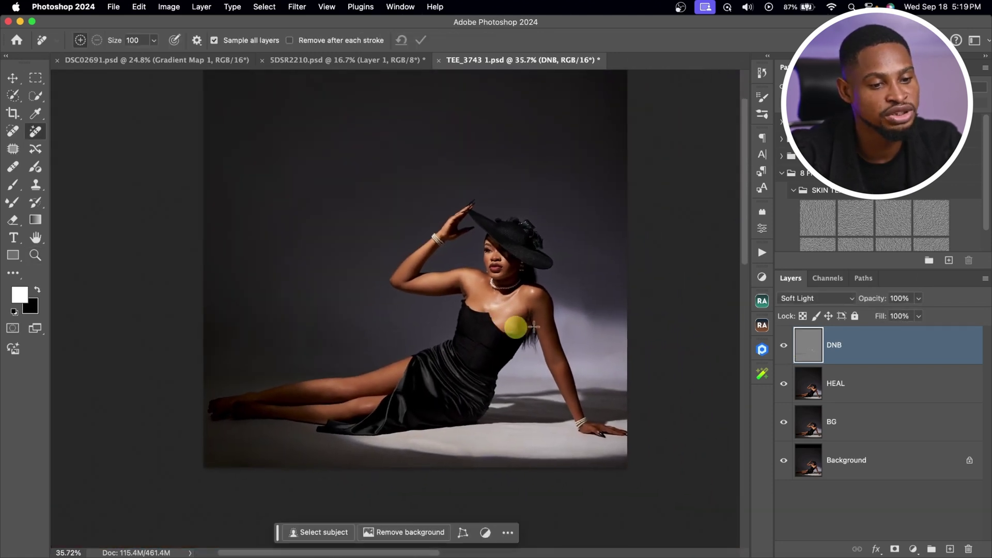
# Step: Group the DNB, HEAL and BG layers and compare the retouch with the original by toggling the group's visibility
pyautogui.keyDown('shift'); pyautogui.click(858, 422); pyautogui.keyUp('shift')
pyautogui.press('super+g')
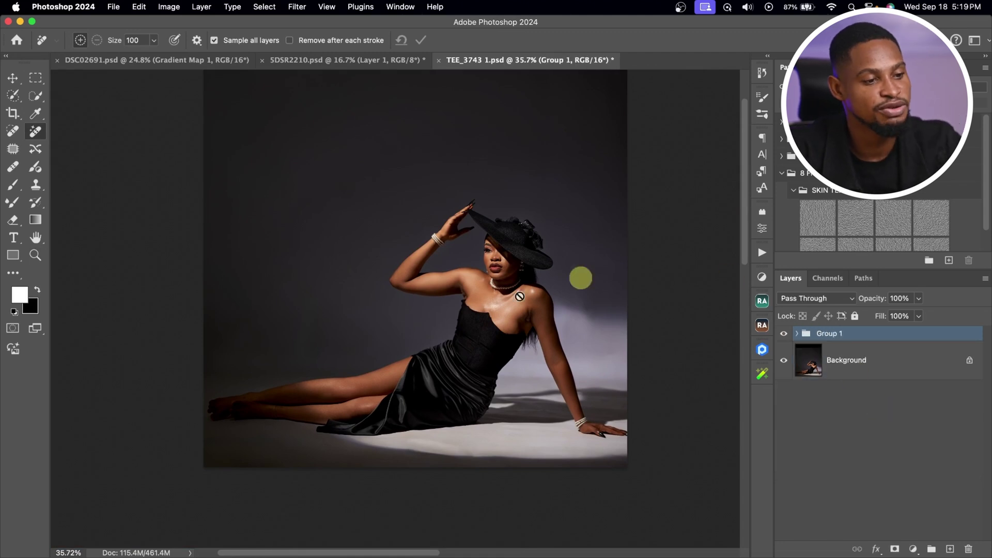
pyautogui.press('z')
pyautogui.moveTo(492, 339); pyautogui.dragTo(540, 317)
pyautogui.click(783, 333)
pyautogui.press('z')
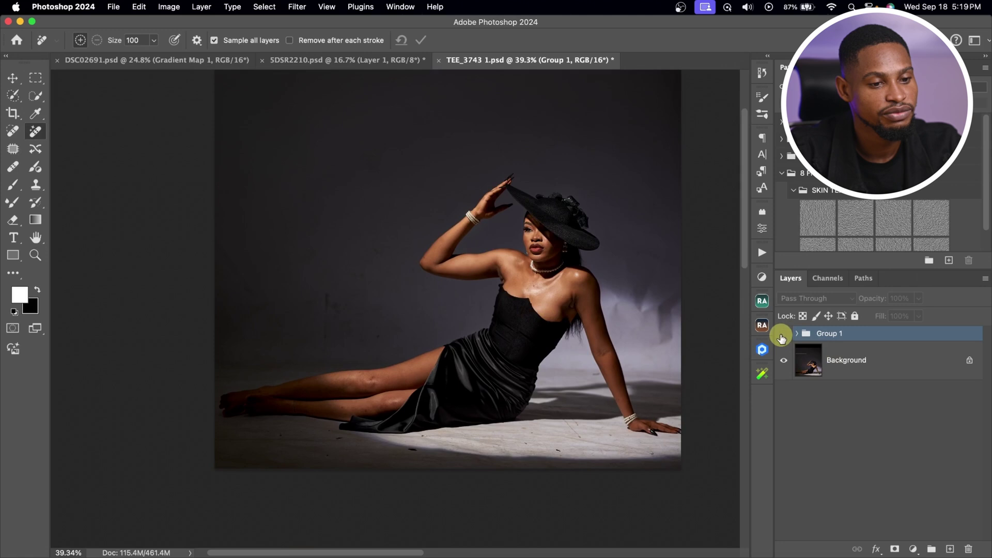
pyautogui.click(783, 335)
pyautogui.click(784, 336)
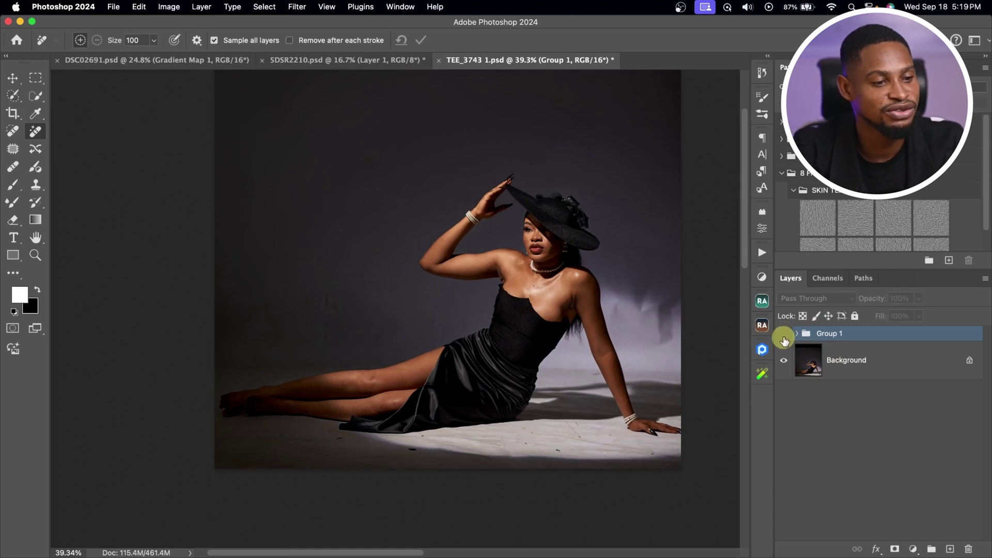
pyautogui.click(784, 336)
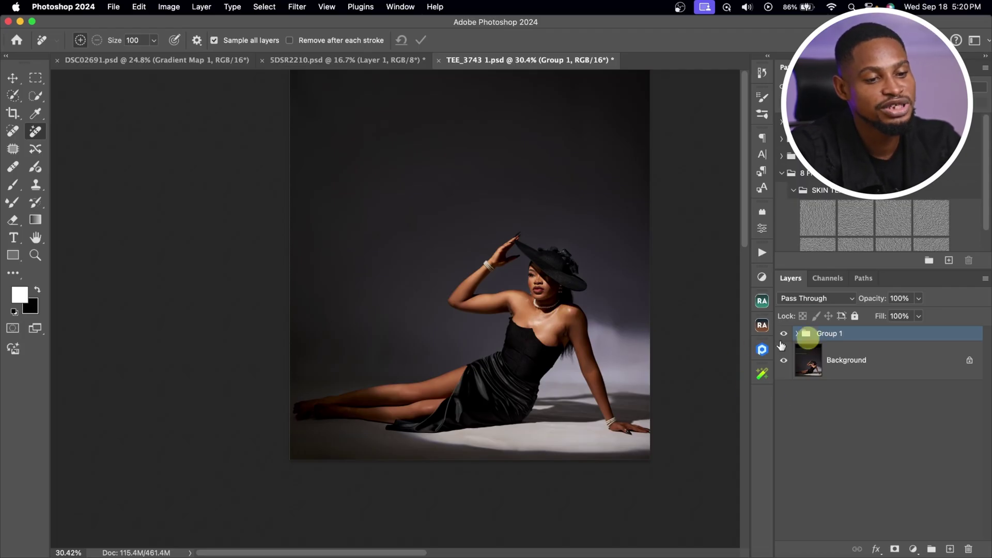
# Step: Stamp all visible layers into a new layer above Group 1 and open the Reblum Retouch filter on it
pyautogui.press('super+alt+shift+e')
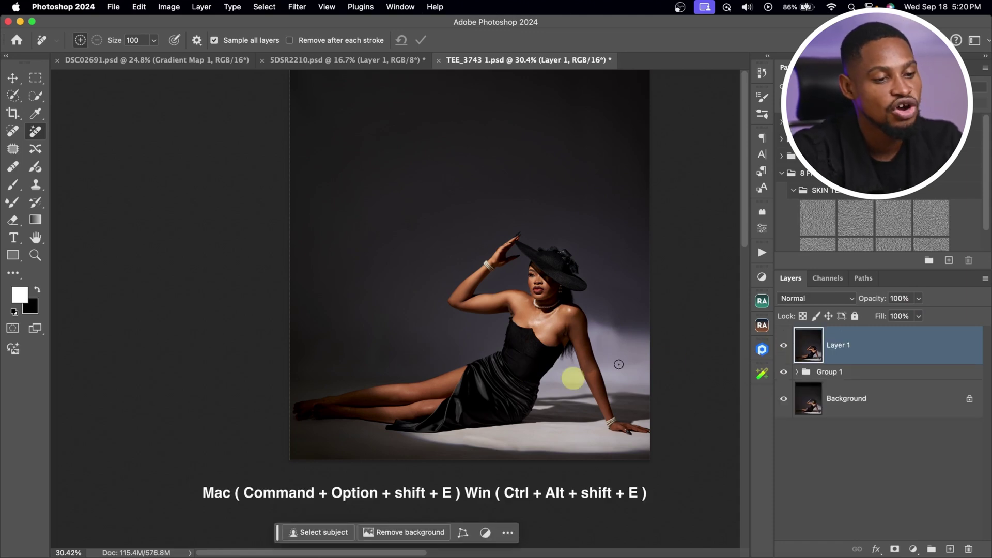
pyautogui.press('z')
pyautogui.moveTo(571, 338); pyautogui.dragTo(654, 297)
pyautogui.press('j')
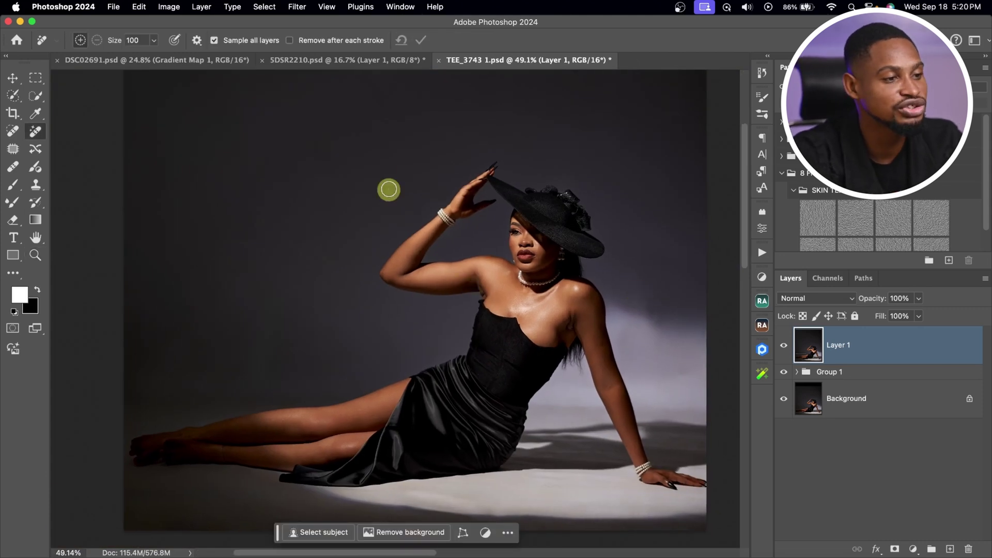
pyautogui.click(297, 7)
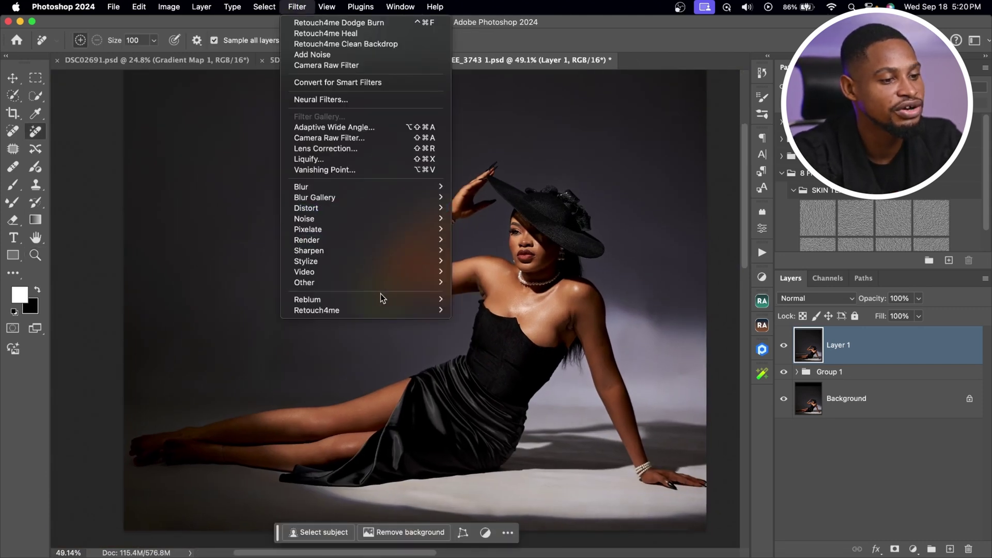
pyautogui.moveTo(380, 299)
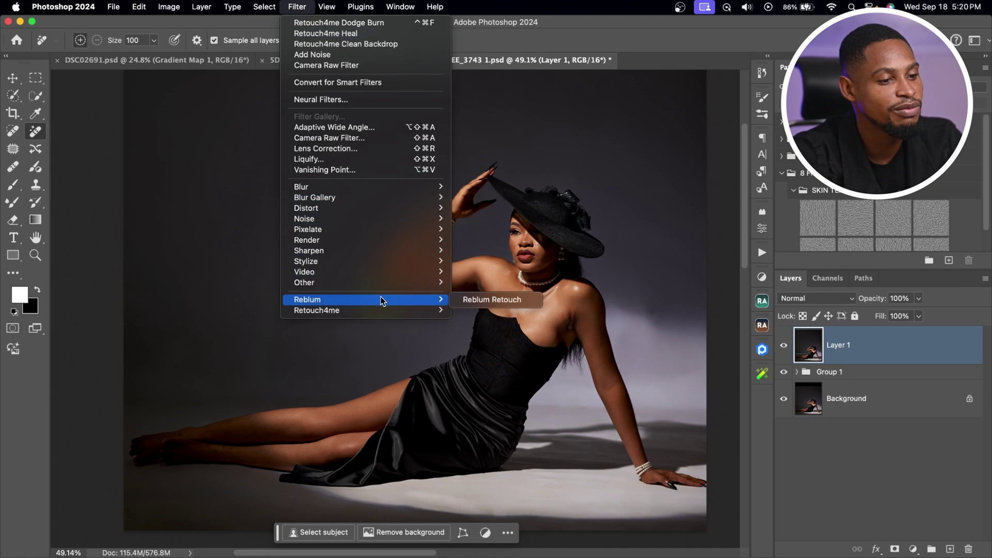
pyautogui.click(530, 300)
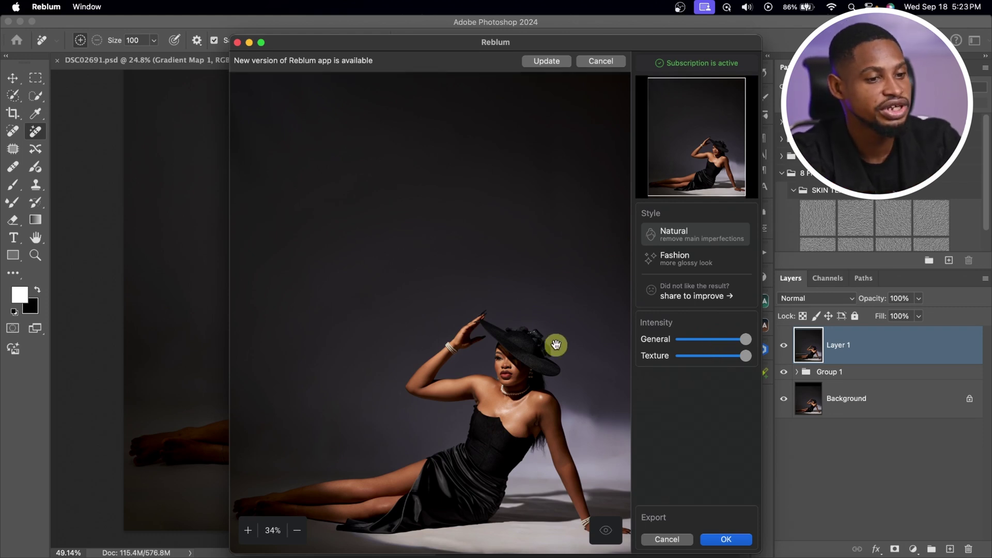
# Step: View the model's face up close and set the Reblum retouch style to Fashion
pyautogui.scroll(5, 532, 392)
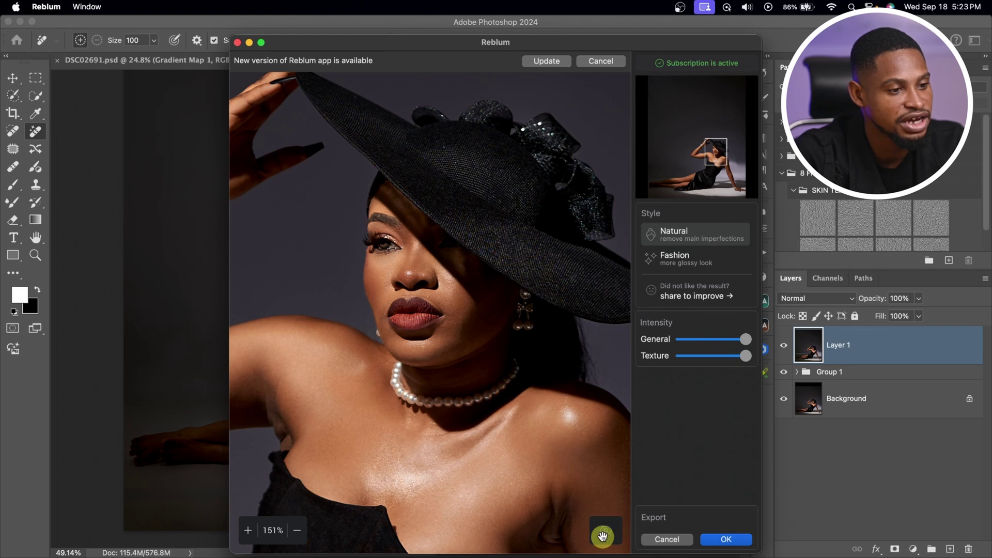
pyautogui.click(676, 256)
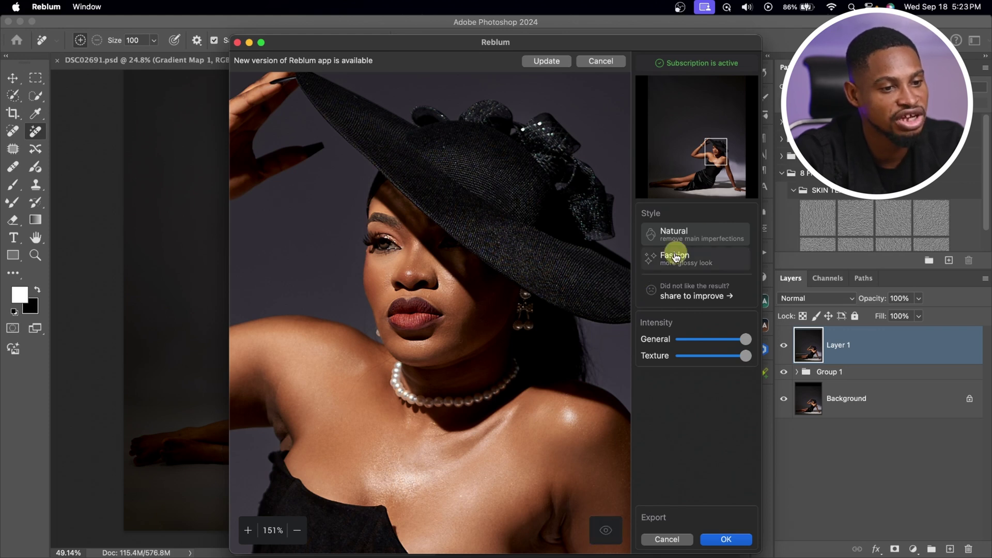
pyautogui.click(701, 264)
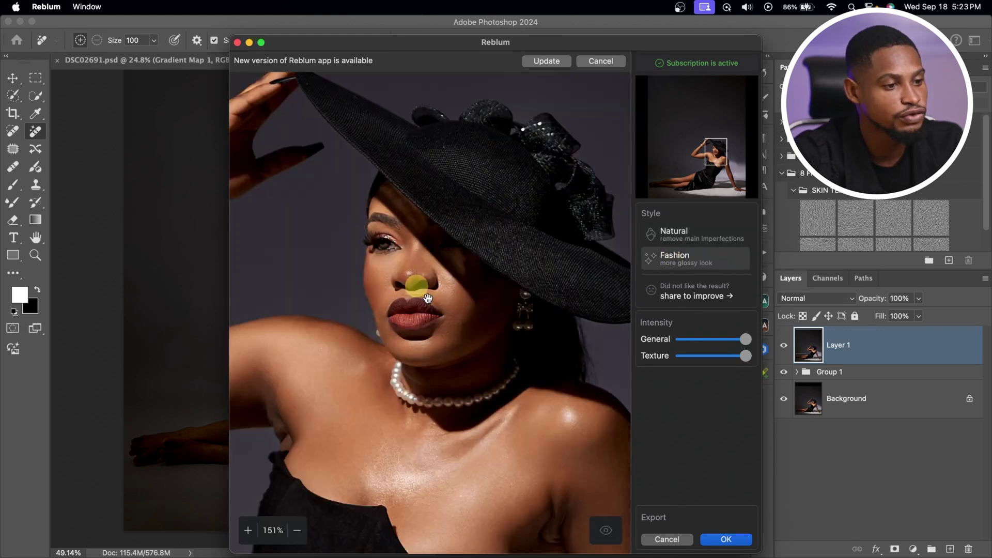
# Step: Check the Fashion retouch against the original on the face and body, and apply the Reblum filter to Layer 1
pyautogui.click(603, 530)
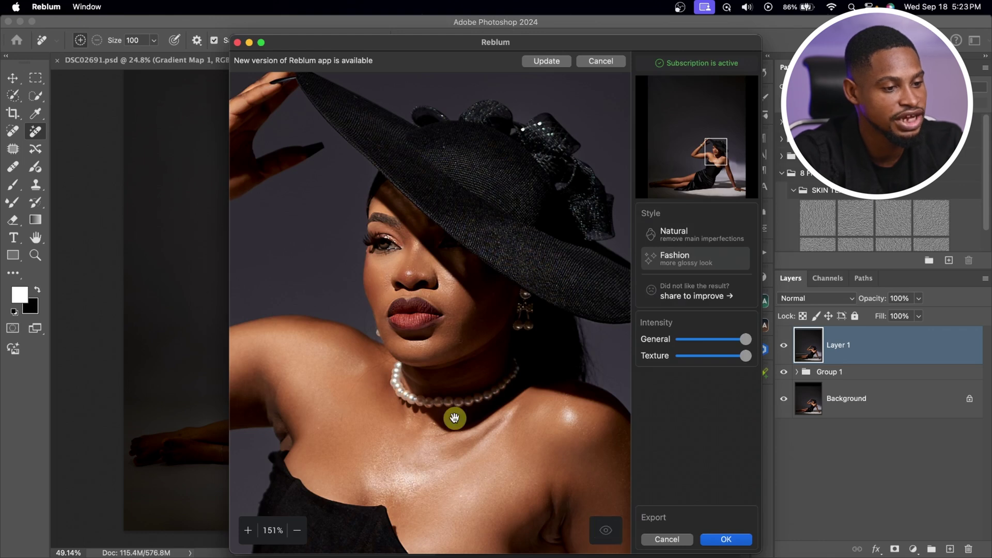
pyautogui.scroll(-5, 454, 416)
pyautogui.moveTo(457, 426); pyautogui.dragTo(516, 229)
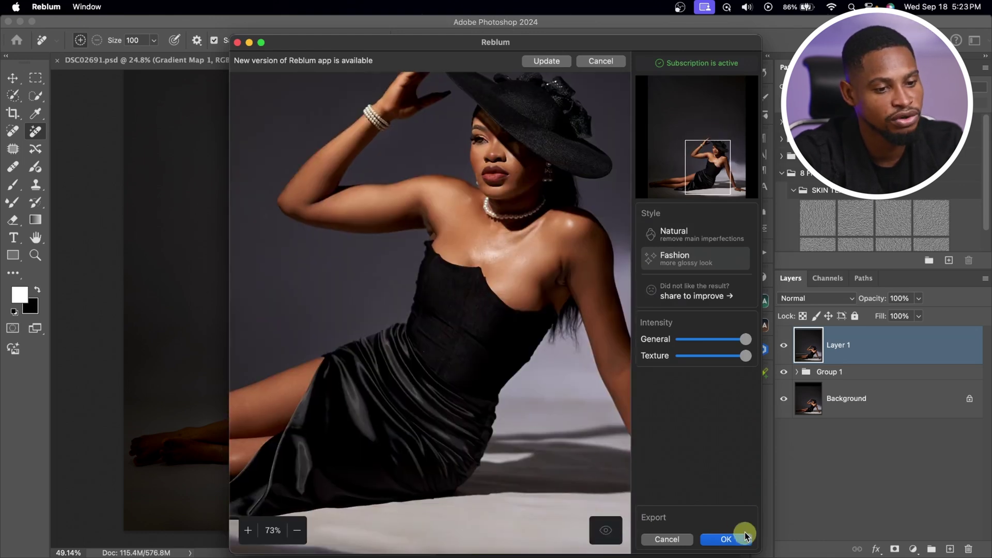
pyautogui.click(729, 540)
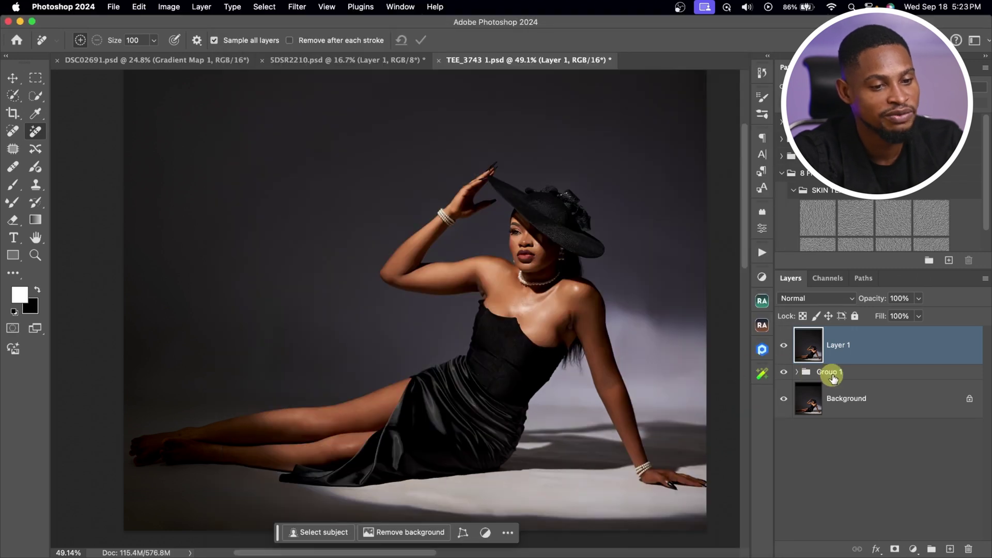
# Step: Group Layer 1 with Group 1 and compare the retouch with the original by toggling the new group's visibility
pyautogui.keyDown('shift'); pyautogui.click(832, 376); pyautogui.keyUp('shift')
pyautogui.press('super+g')
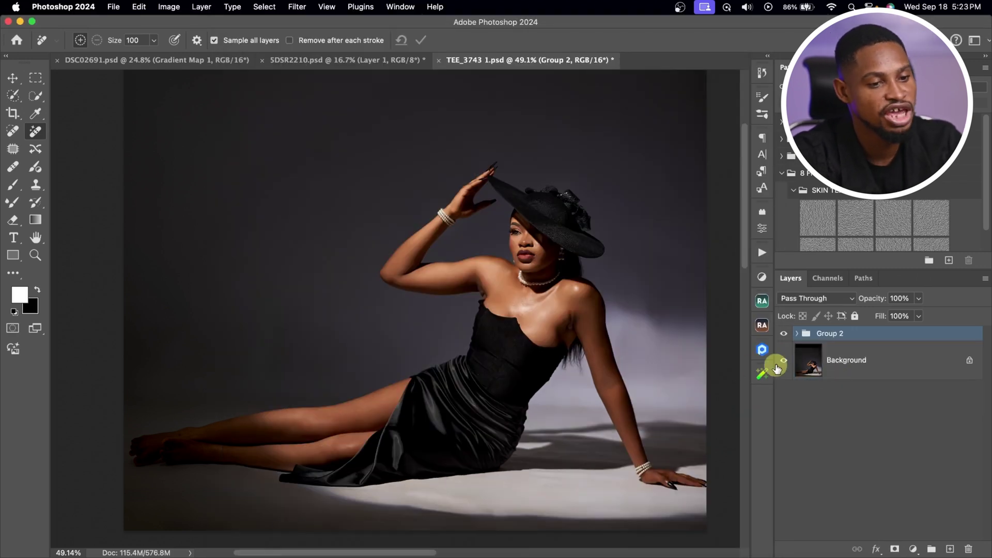
pyautogui.click(783, 335)
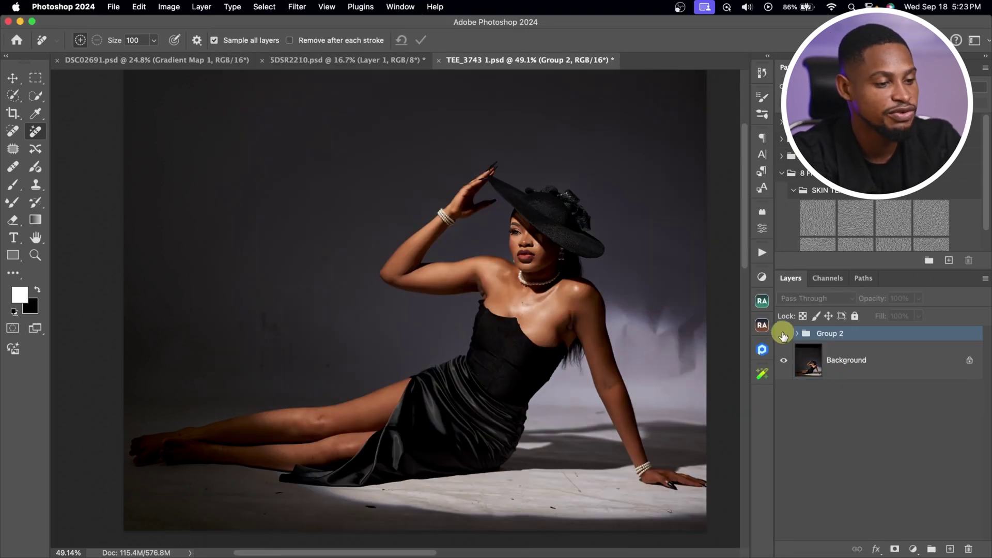
pyautogui.click(784, 335)
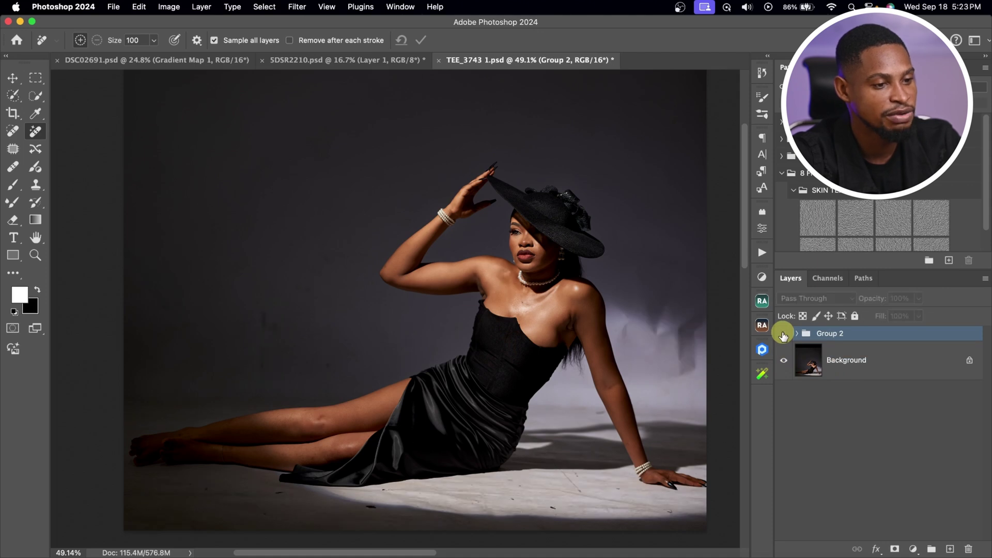
pyautogui.click(783, 335)
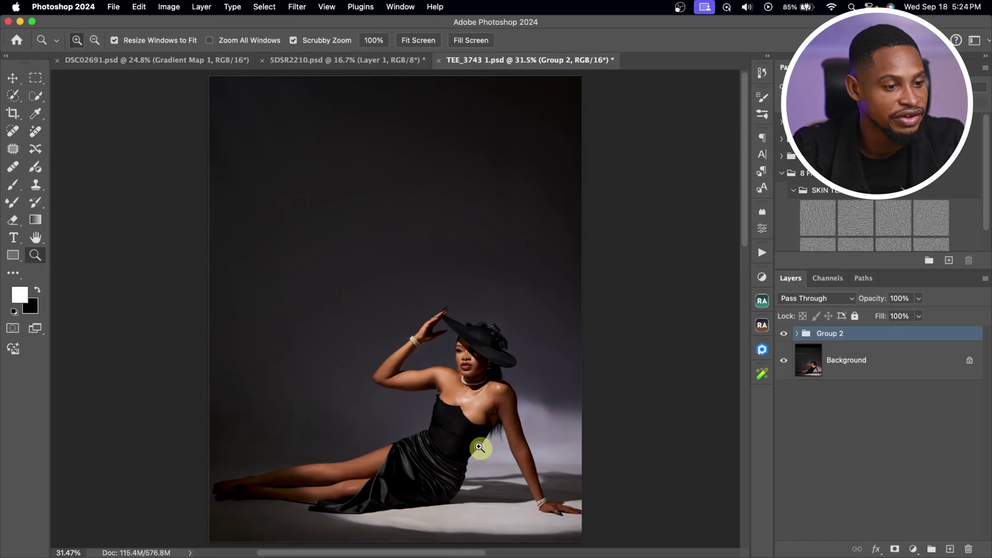
pyautogui.scroll(5, 538, 416)
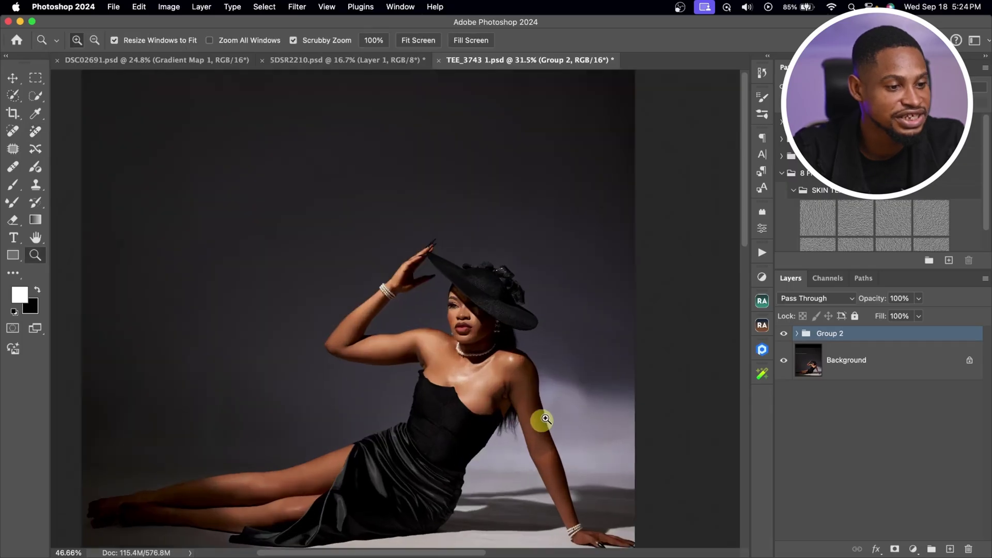
pyautogui.scroll(-5, 538, 399)
pyautogui.press('z')
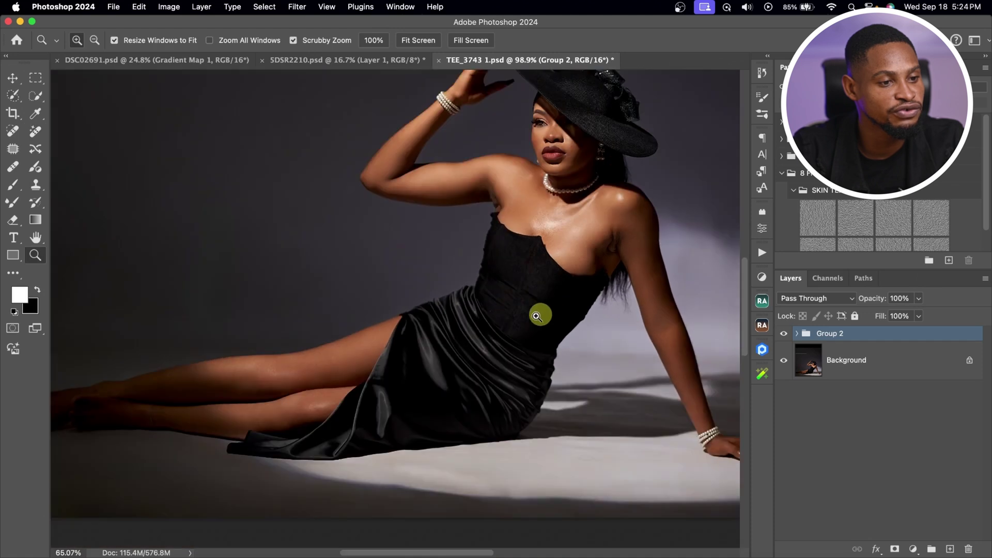
pyautogui.press('j')
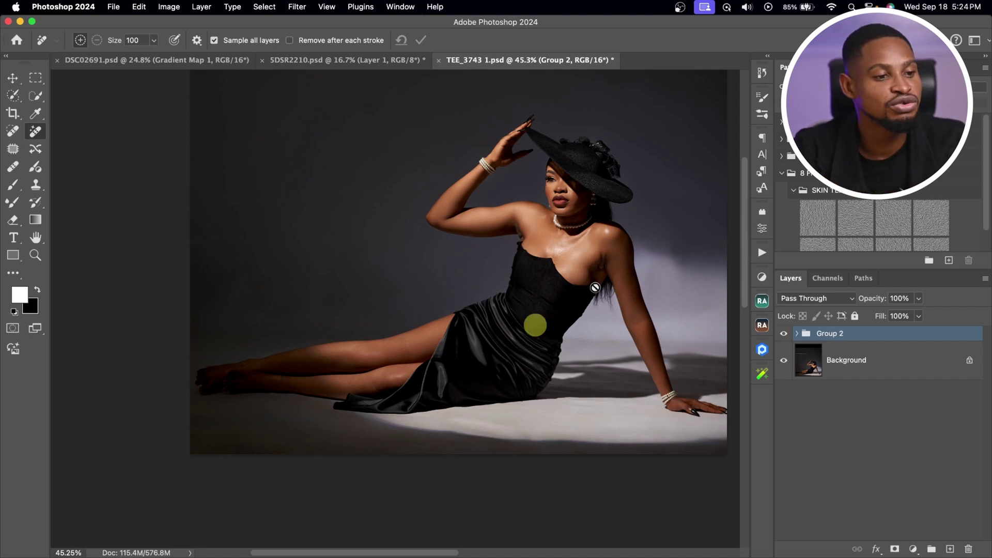
# Step: Run the Teelens FS 16bit frequency separation action, accepting a Gaussian Blur radius of 3 pixels for the low layer
pyautogui.click(763, 254)
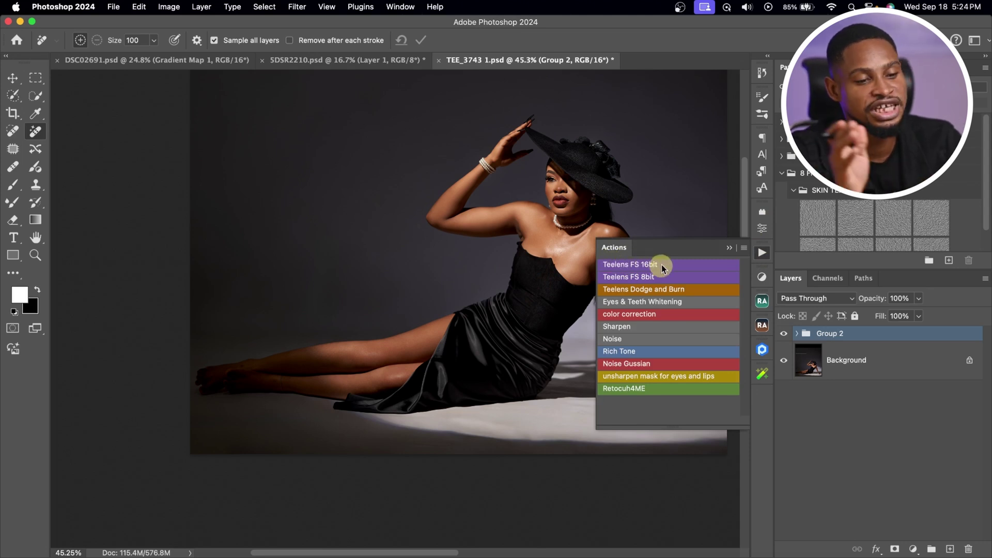
pyautogui.click(633, 264)
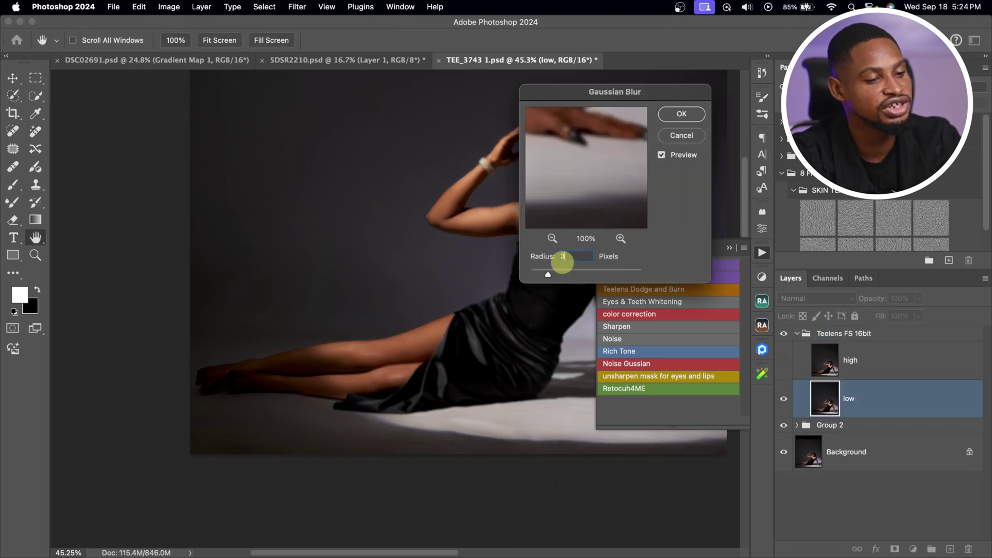
pyautogui.click(681, 114)
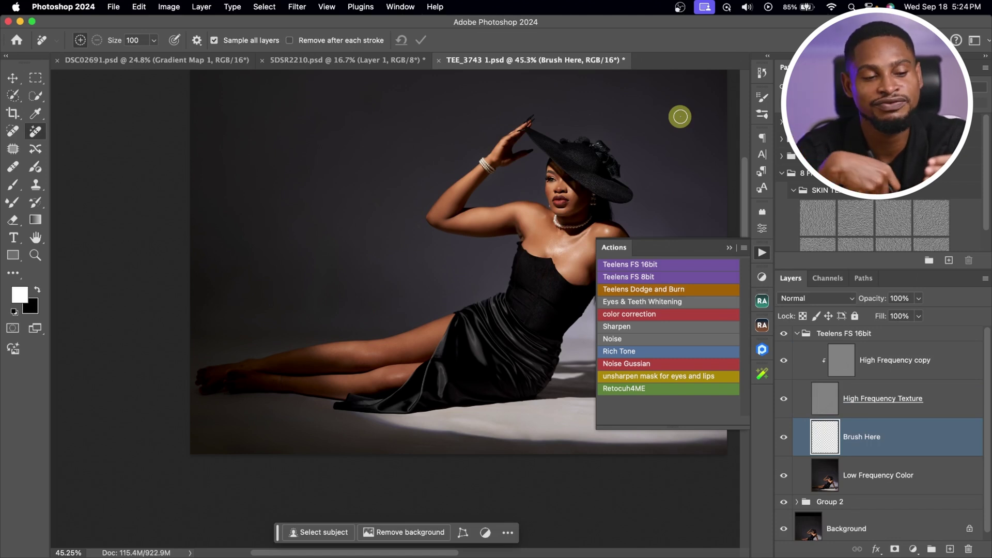
pyautogui.click(730, 247)
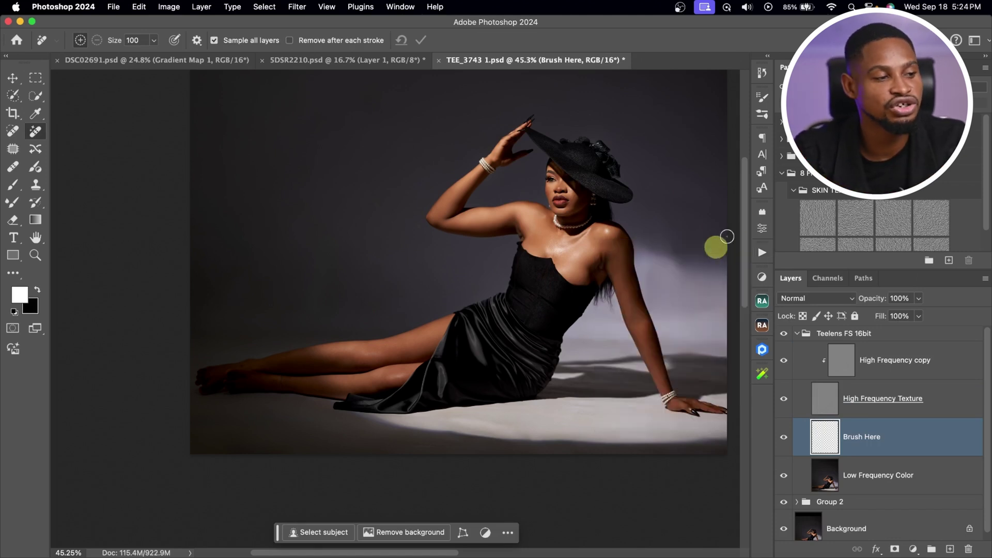
# Step: Activate the Mixer Brush for the Brush Here layer and clean the brush of its loaded paint
pyautogui.click(12, 203)
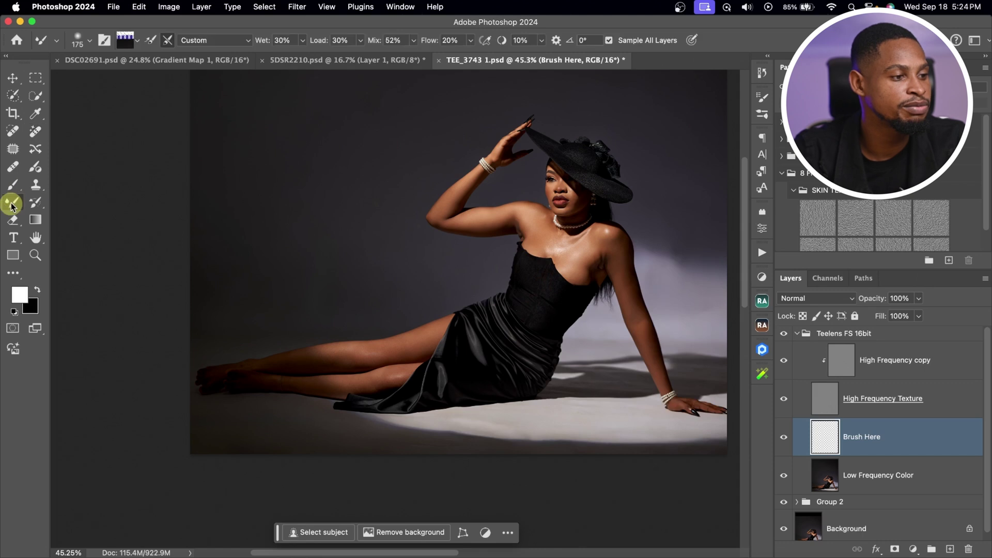
pyautogui.click(139, 45)
pyautogui.click(147, 68)
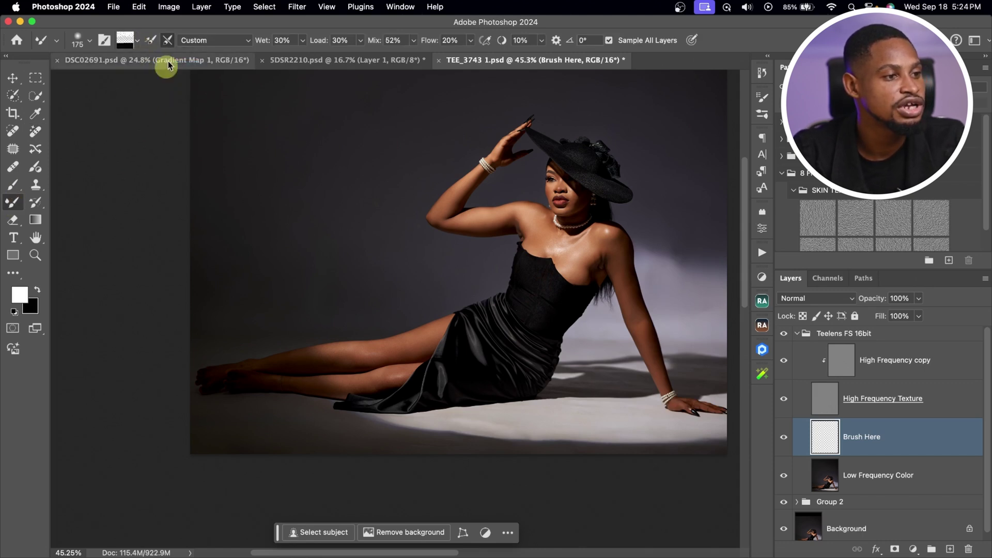
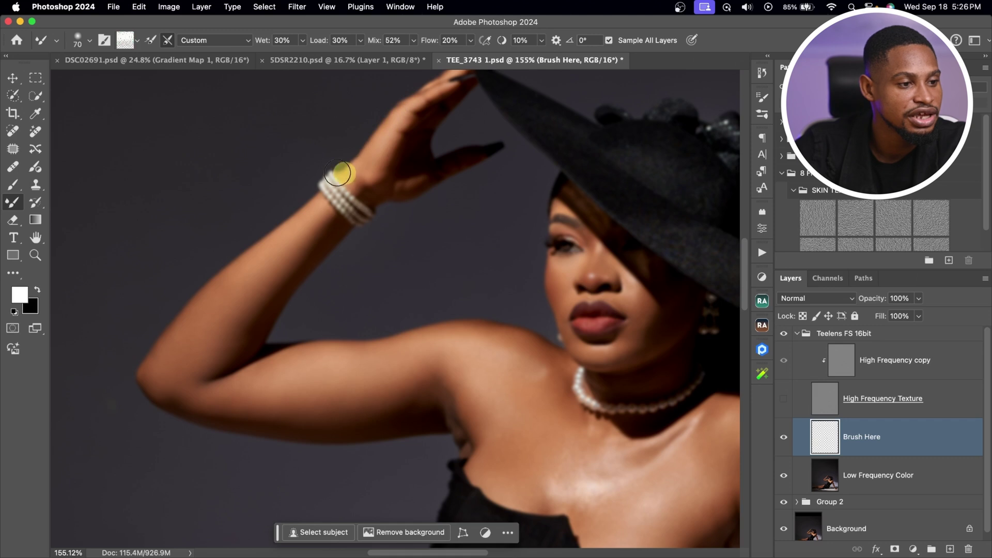
# Step: Smooth the skin of the raised forearm from elbow to bracelet with the Mixer Brush at sizes of about 70 to 100
pyautogui.moveTo(227, 307)
pyautogui.mouseDown()
pyautogui.moveTo(181, 358)
pyautogui.moveTo(188, 379)
pyautogui.mouseUp()
pyautogui.press('[')
pyautogui.press('[')
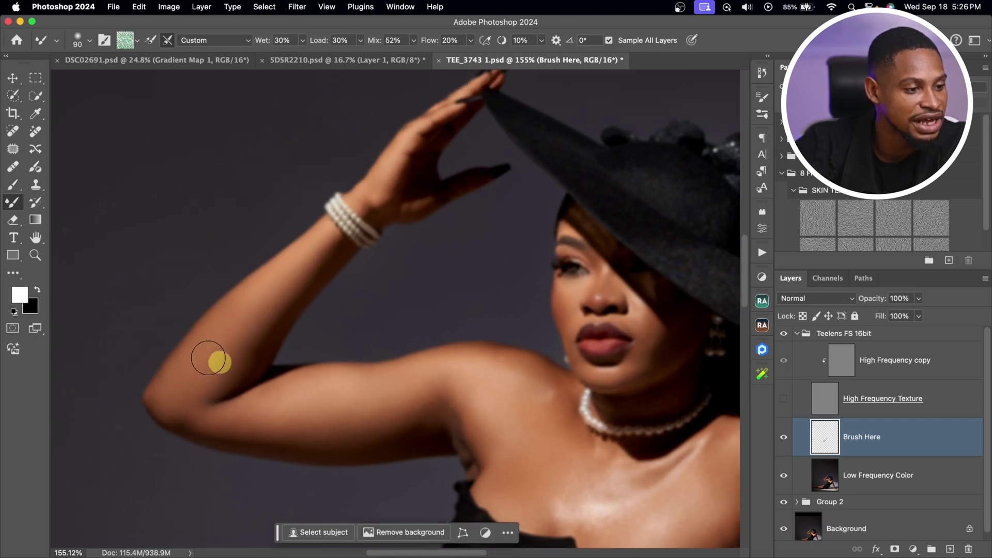
pyautogui.press('[')
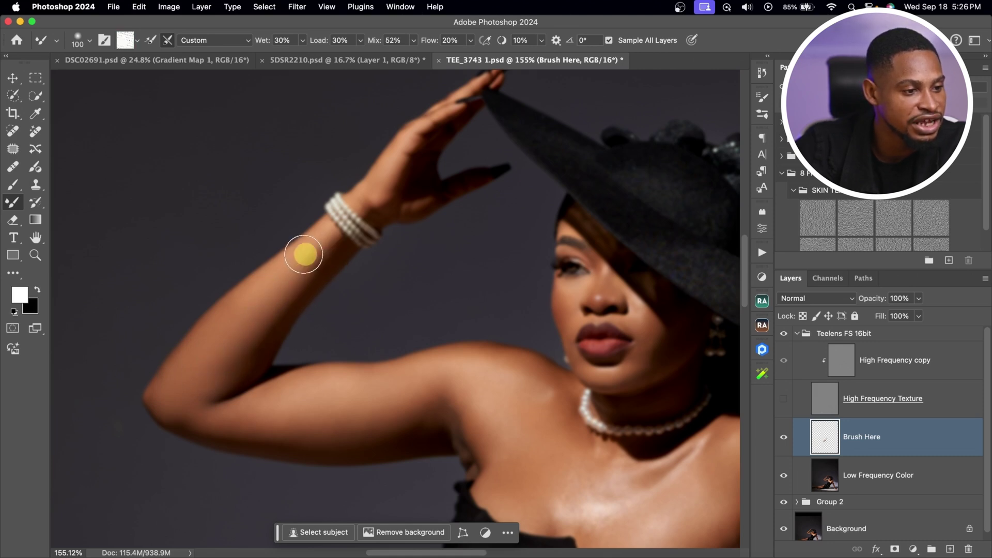
pyautogui.press(']')
pyautogui.press(']')
pyautogui.press(']')
pyautogui.press(']')
pyautogui.press(']')
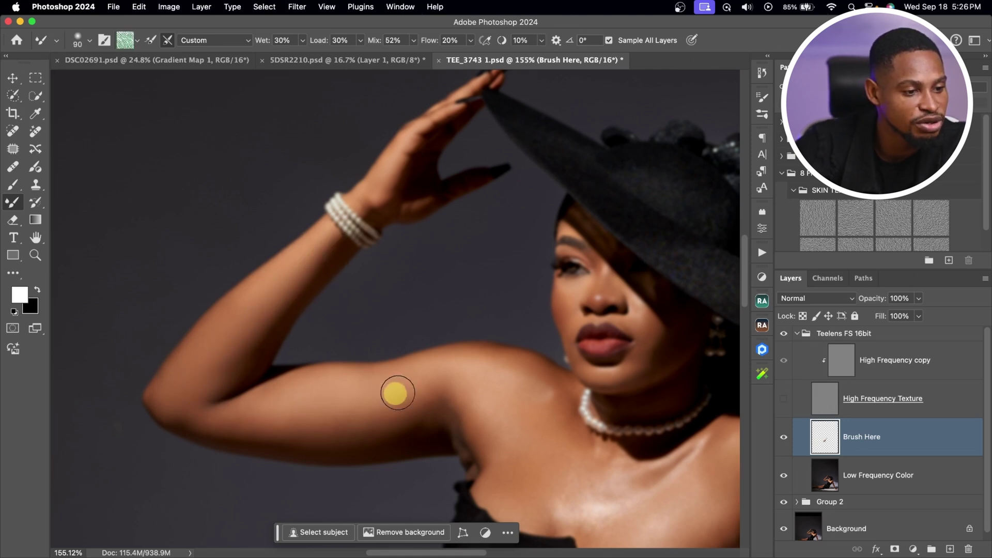
# Step: Blend the tones along the raised upper arm and over the shoulder with the Mixer Brush at sizes of about 80 to 100
pyautogui.moveTo(256, 421)
pyautogui.mouseDown()
pyautogui.moveTo(304, 397)
pyautogui.moveTo(265, 401)
pyautogui.moveTo(399, 390)
pyautogui.moveTo(428, 370)
pyautogui.moveTo(495, 380)
pyautogui.mouseUp()
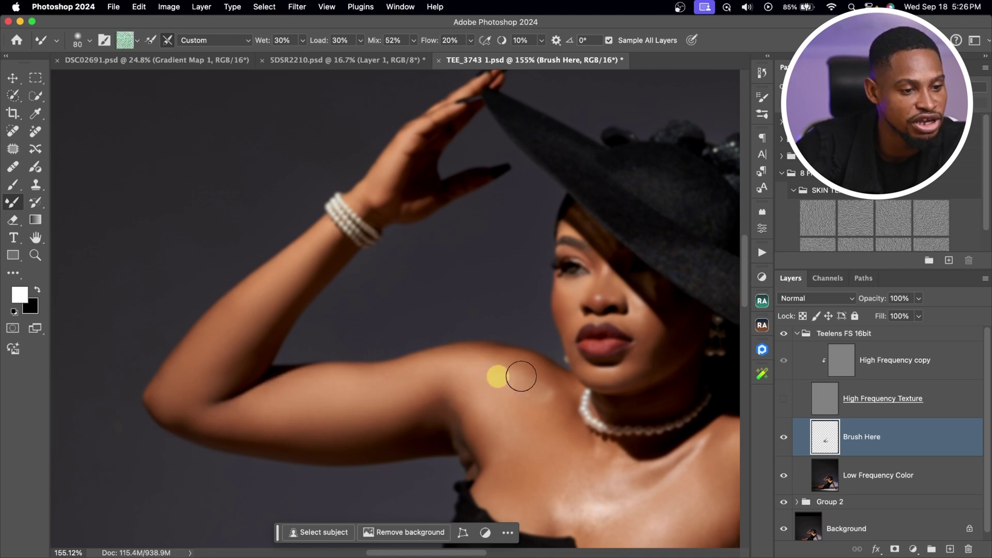
pyautogui.moveTo(554, 389)
pyautogui.mouseDown()
pyautogui.moveTo(514, 416)
pyautogui.moveTo(499, 383)
pyautogui.moveTo(520, 430)
pyautogui.moveTo(489, 422)
pyautogui.moveTo(525, 409)
pyautogui.moveTo(543, 441)
pyautogui.moveTo(554, 398)
pyautogui.moveTo(477, 421)
pyautogui.moveTo(487, 403)
pyautogui.moveTo(466, 423)
pyautogui.mouseUp()
pyautogui.press(']')
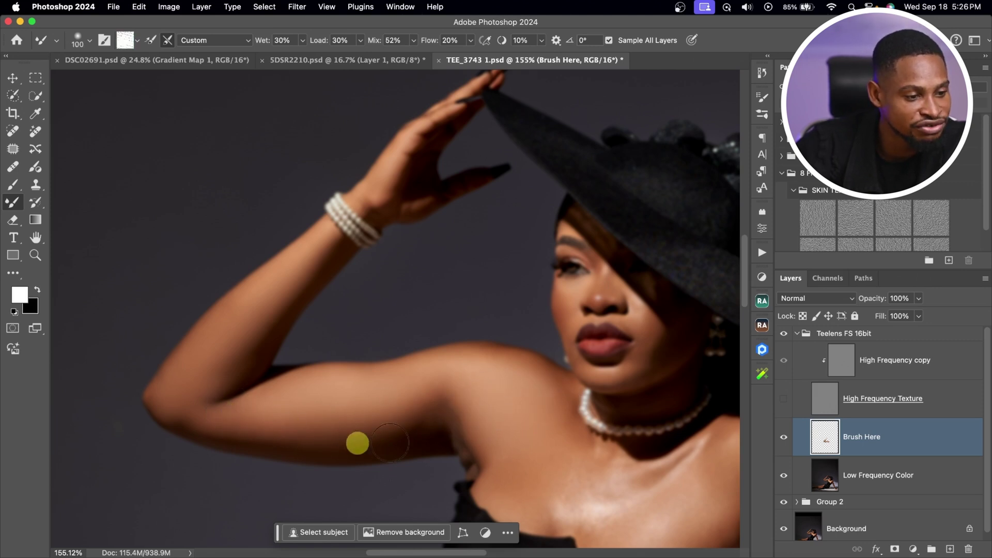
pyautogui.moveTo(469, 464)
pyautogui.mouseDown()
pyautogui.moveTo(445, 408)
pyautogui.moveTo(424, 396)
pyautogui.mouseUp()
pyautogui.press(']')
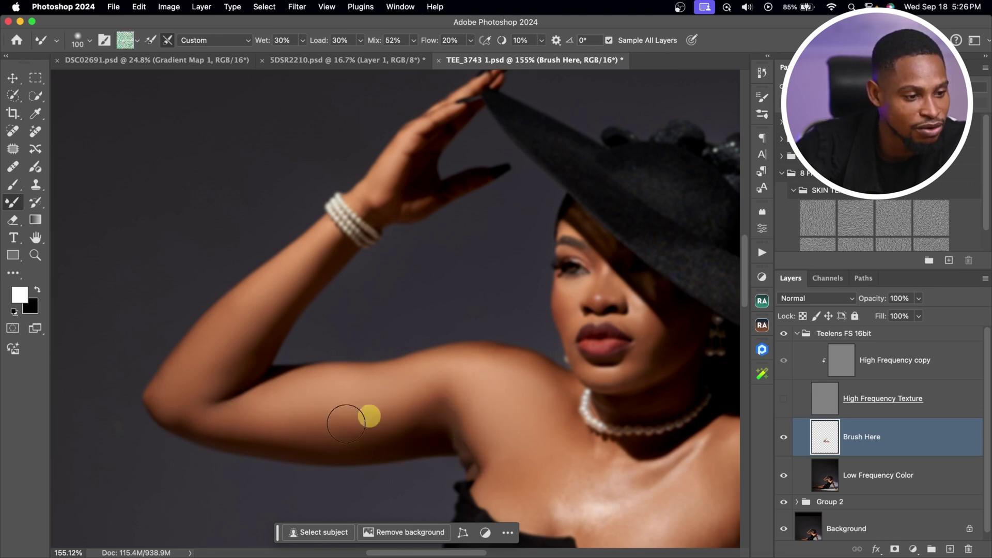
pyautogui.moveTo(345, 424); pyautogui.dragTo(248, 429)
pyautogui.press(']')
pyautogui.moveTo(166, 394)
pyautogui.mouseDown()
pyautogui.moveTo(460, 368)
pyautogui.moveTo(522, 394)
pyautogui.moveTo(556, 347)
pyautogui.mouseUp()
# Step: Blend the chest skin between the armpit and the necklace with the Mixer Brush at a size of about 100 to 125
pyautogui.press('[')
pyautogui.press('[')
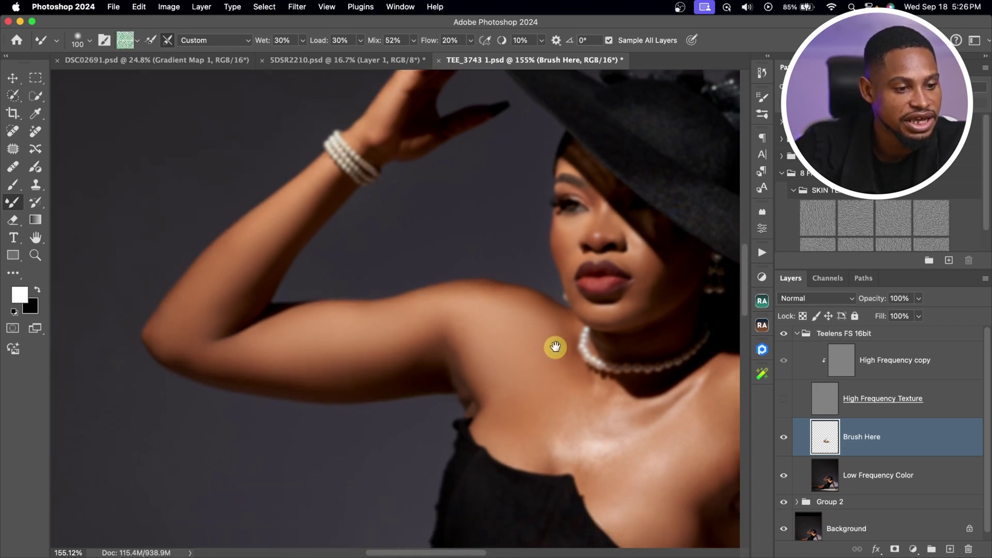
pyautogui.press(']')
pyautogui.moveTo(510, 408); pyautogui.dragTo(531, 416)
pyautogui.press('[')
pyautogui.press(']')
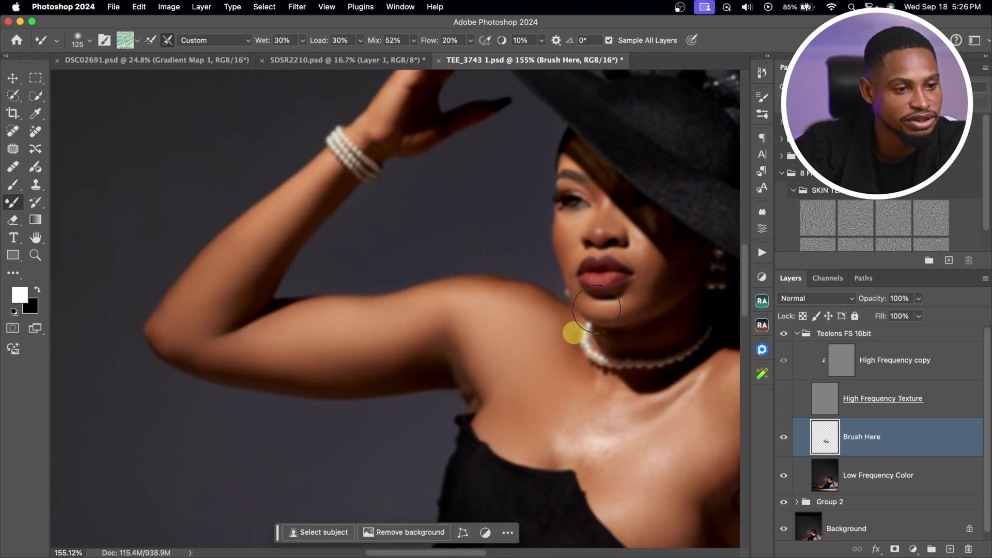
# Step: Smooth the lit side of the face and the under-eye area with a small Mixer Brush of about 25 to 50
pyautogui.press('[')
pyautogui.press('[')
pyautogui.press('[')
pyautogui.press('[')
pyautogui.moveTo(604, 193); pyautogui.dragTo(663, 175)
pyautogui.moveTo(609, 203)
pyautogui.mouseDown()
pyautogui.moveTo(569, 203)
pyautogui.moveTo(529, 183)
pyautogui.mouseUp()
pyautogui.press('[')
pyautogui.press('[')
pyautogui.press('[')
pyautogui.press('[')
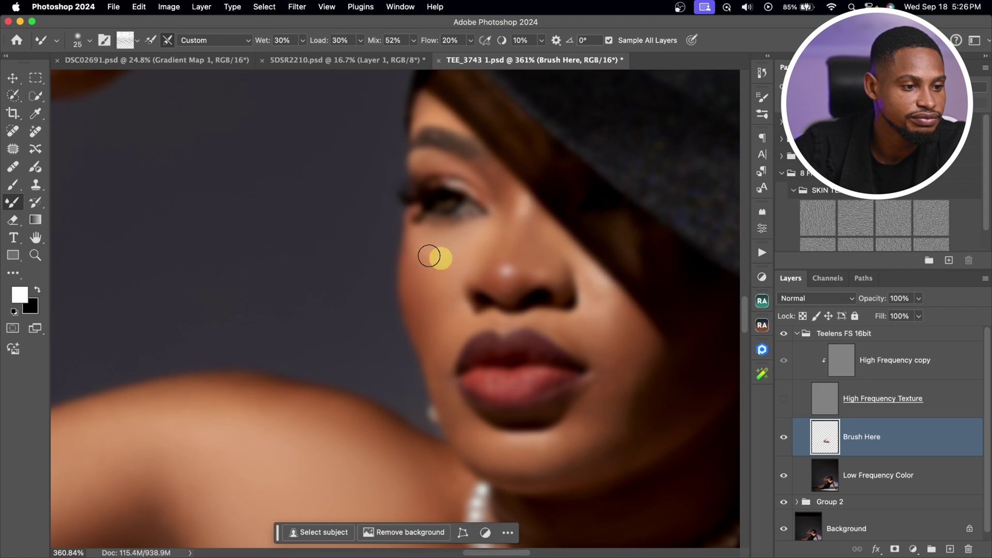
pyautogui.press('[')
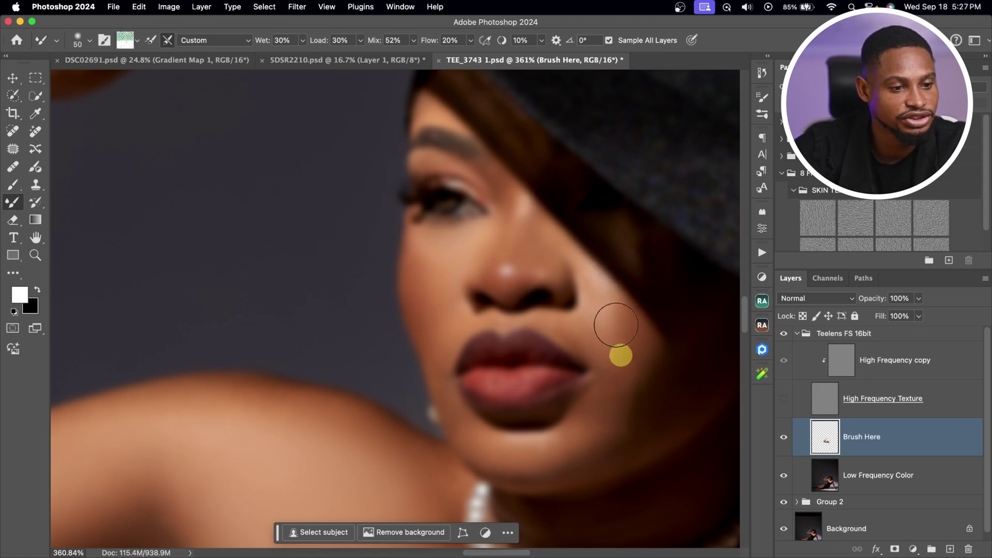
# Step: Blend the chin and jawline below the lips with the Mixer Brush at a size of about 60
pyautogui.moveTo(667, 372); pyautogui.dragTo(718, 297)
pyautogui.press('[')
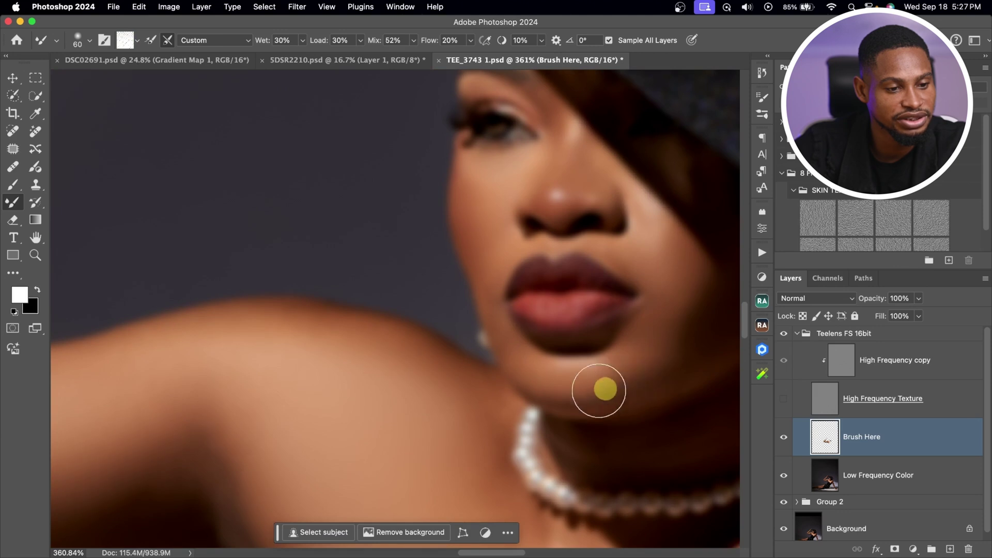
pyautogui.moveTo(600, 389)
pyautogui.mouseDown()
pyautogui.moveTo(585, 366)
pyautogui.moveTo(549, 385)
pyautogui.mouseUp()
pyautogui.press('[')
pyautogui.press('[')
pyautogui.press('[')
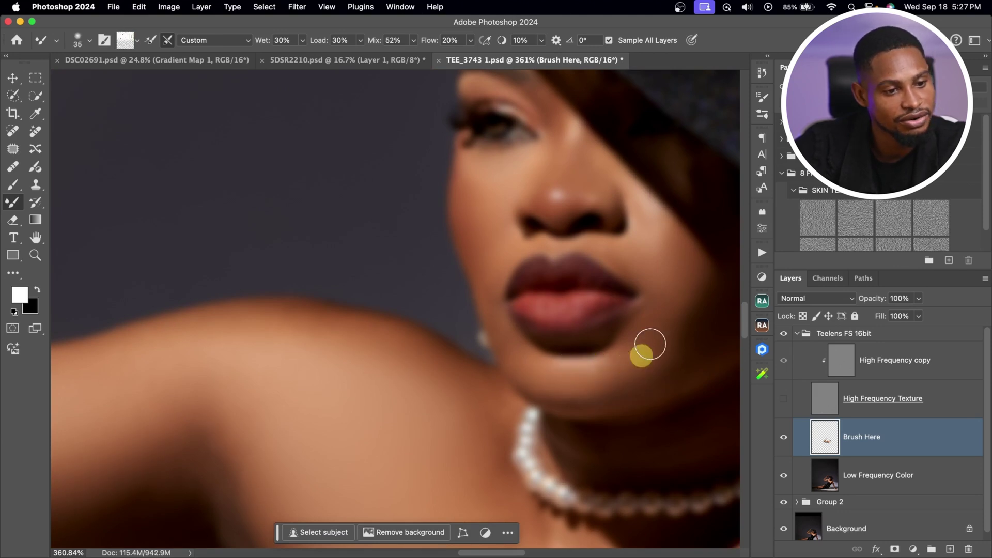
# Step: Smooth the skin around the mouth and the cheek beside the nose with the Mixer Brush at sizes of 30 to 40
pyautogui.moveTo(641, 356)
pyautogui.mouseDown()
pyautogui.moveTo(622, 374)
pyautogui.moveTo(636, 356)
pyautogui.mouseUp()
pyautogui.moveTo(514, 312); pyautogui.dragTo(498, 314)
pyautogui.press('[')
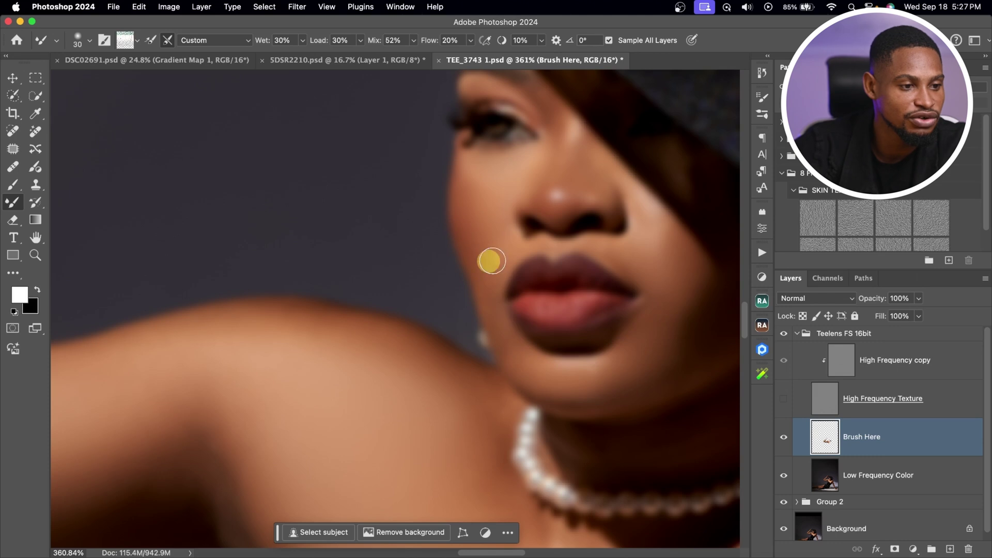
pyautogui.moveTo(475, 220)
pyautogui.mouseDown()
pyautogui.moveTo(478, 263)
pyautogui.moveTo(515, 251)
pyautogui.mouseUp()
pyautogui.press(']')
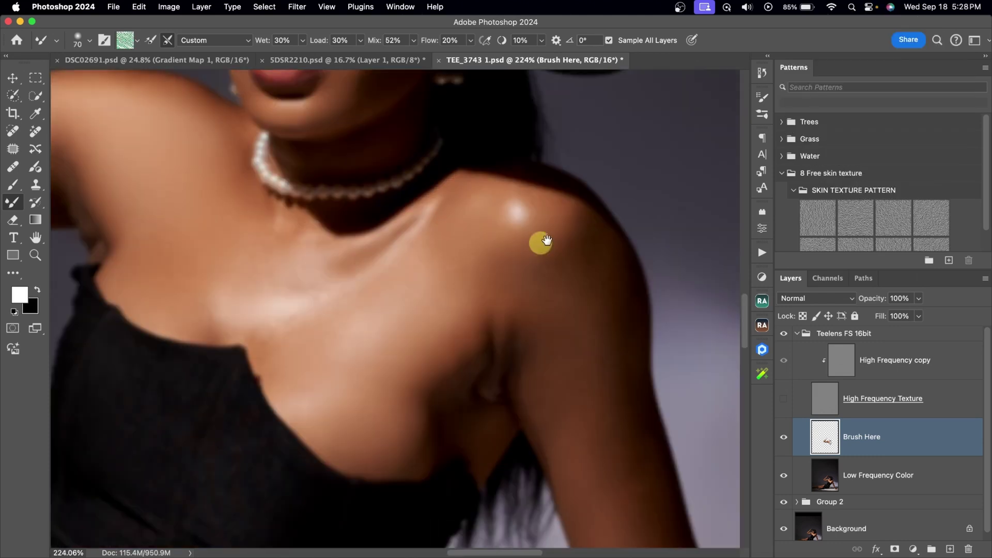
pyautogui.moveTo(541, 239); pyautogui.dragTo(585, 118)
# Step: Blend the remaining body skin, including the thighs and lower legs, with the Mixer Brush on the Brush Here layer
pyautogui.moveTo(718, 443); pyautogui.dragTo(587, 290)
pyautogui.moveTo(647, 434)
pyautogui.mouseDown()
pyautogui.moveTo(567, 349)
pyautogui.moveTo(540, 195)
pyautogui.mouseUp()
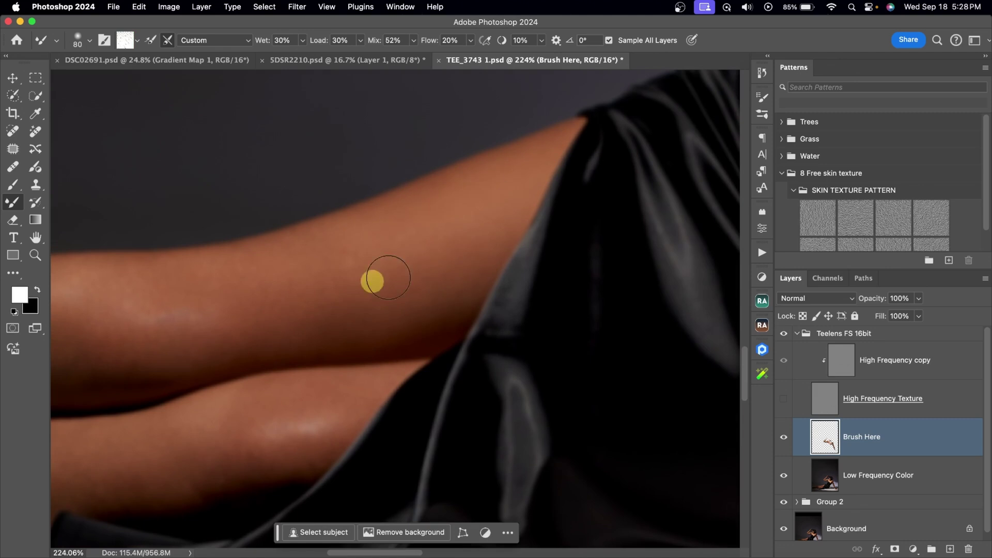
pyautogui.moveTo(371, 281); pyautogui.dragTo(319, 238)
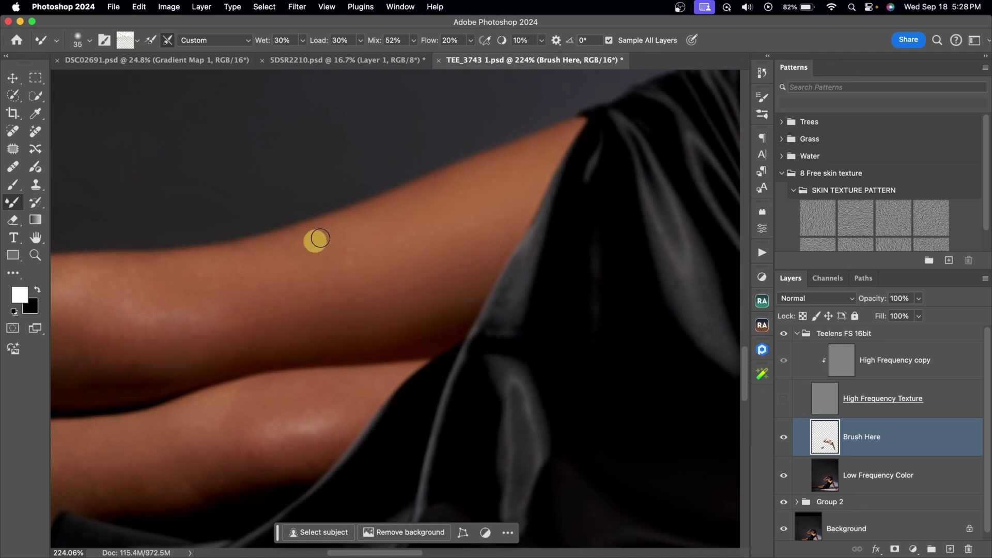
pyautogui.moveTo(332, 310); pyautogui.dragTo(547, 266)
pyautogui.moveTo(371, 263); pyautogui.dragTo(310, 264)
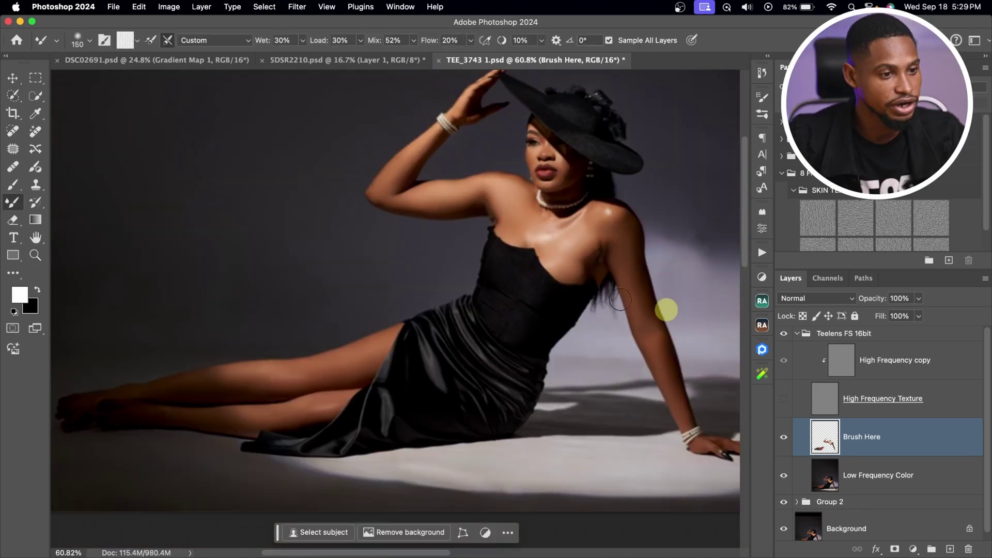
# Step: Show the High Frequency Texture layer again and review the smoothed skin across the whole figure
pyautogui.click(783, 398)
pyautogui.press('z')
pyautogui.moveTo(576, 243); pyautogui.dragTo(618, 239)
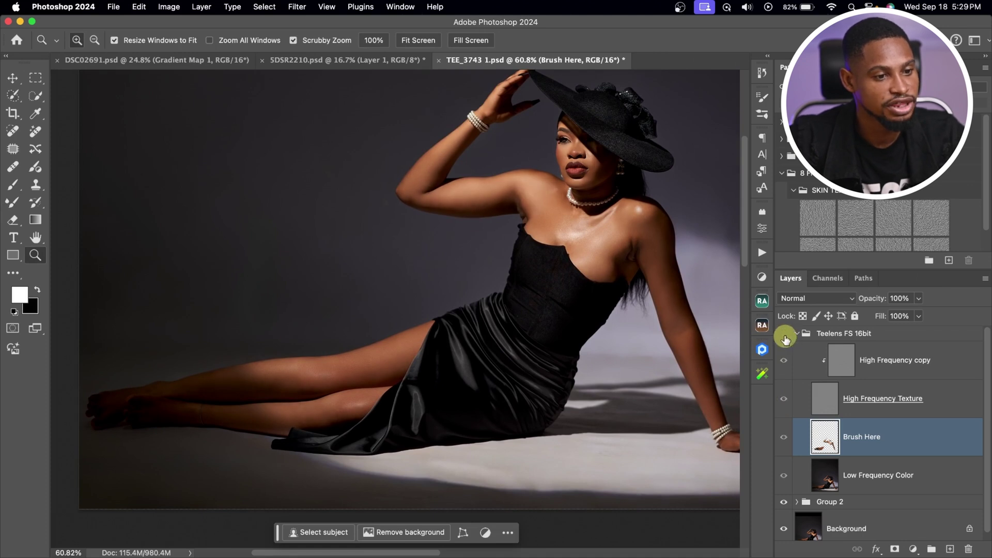
pyautogui.scroll(-4, 532, 282)
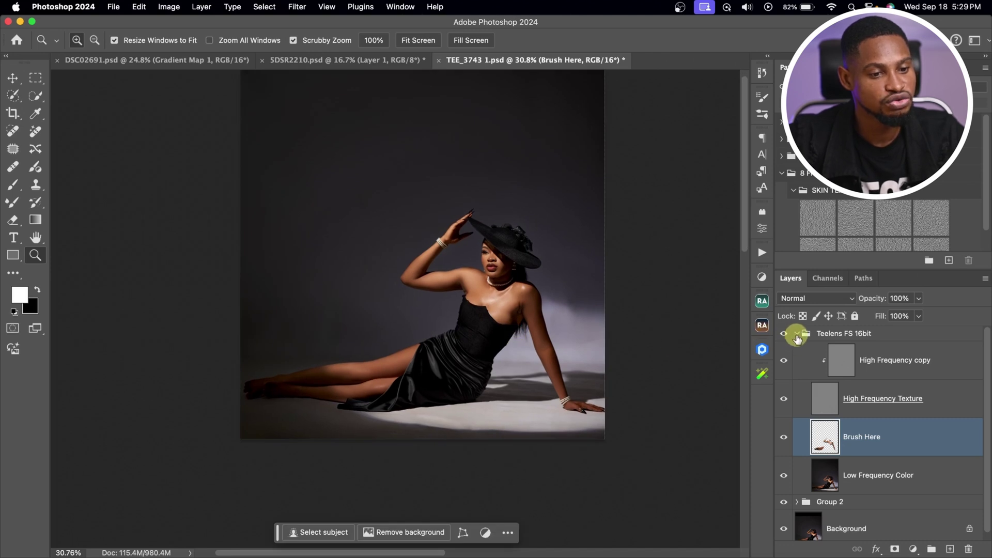
# Step: Collapse the Teelens FS 16bit group and stamp all visible layers into a new layer above it
pyautogui.click(796, 335)
pyautogui.moveTo(515, 283); pyautogui.dragTo(467, 283)
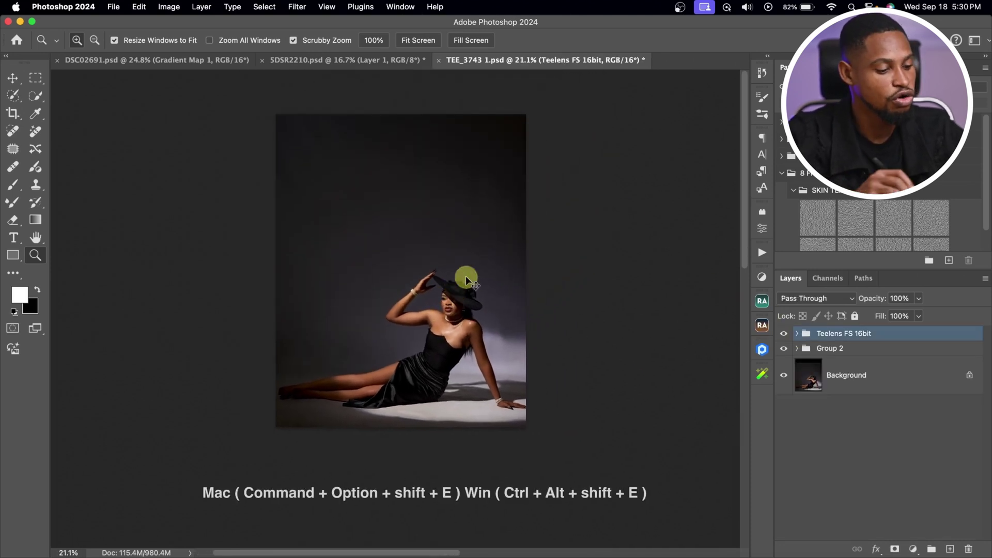
pyautogui.press('alt+shift+super+e')
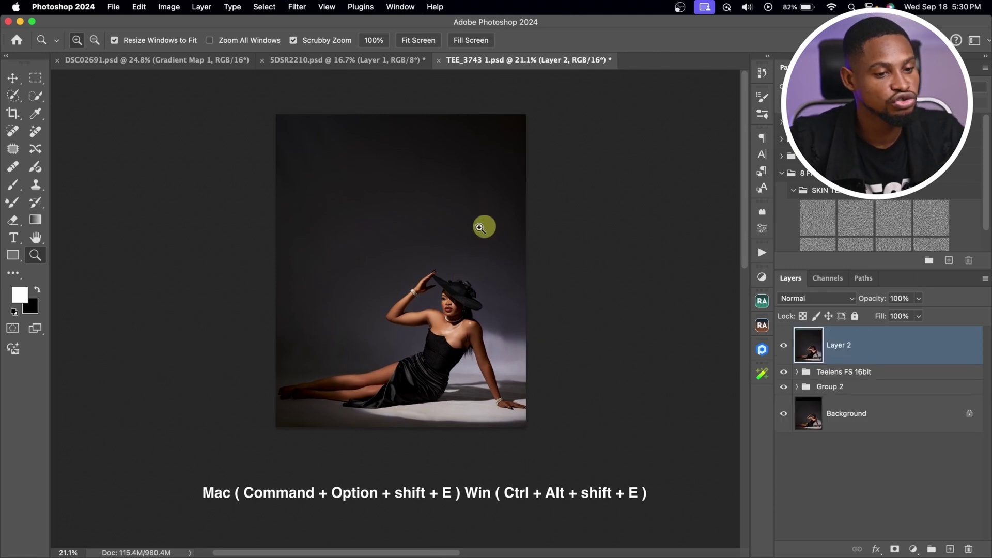
# Step: Select the woman with Select Subject, using Cloud (Detailed results) processing
pyautogui.click(36, 97)
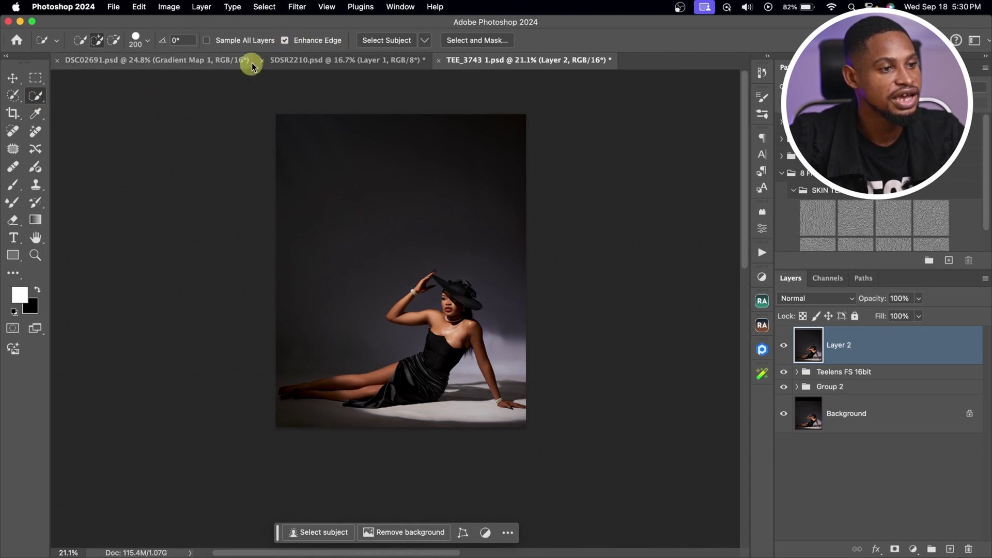
pyautogui.click(425, 41)
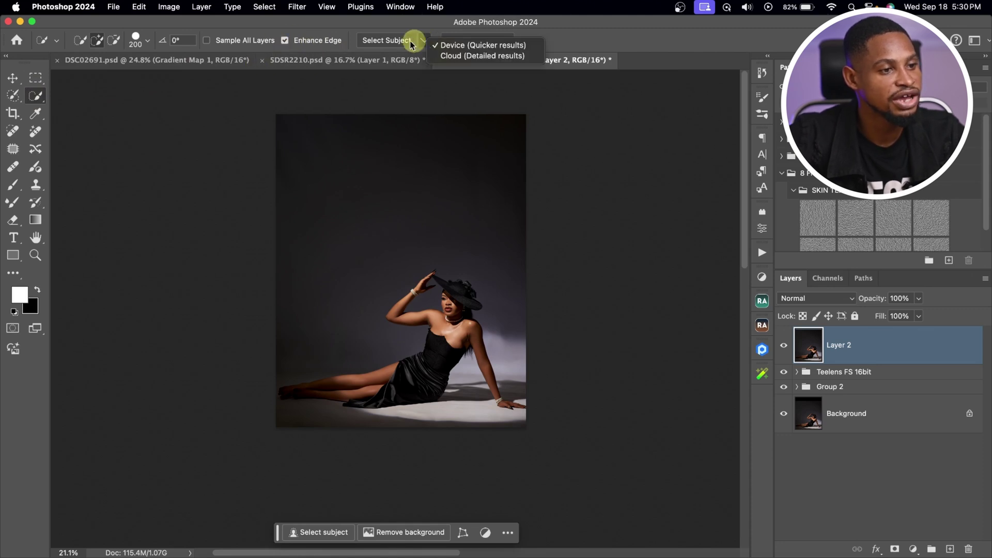
pyautogui.click(468, 56)
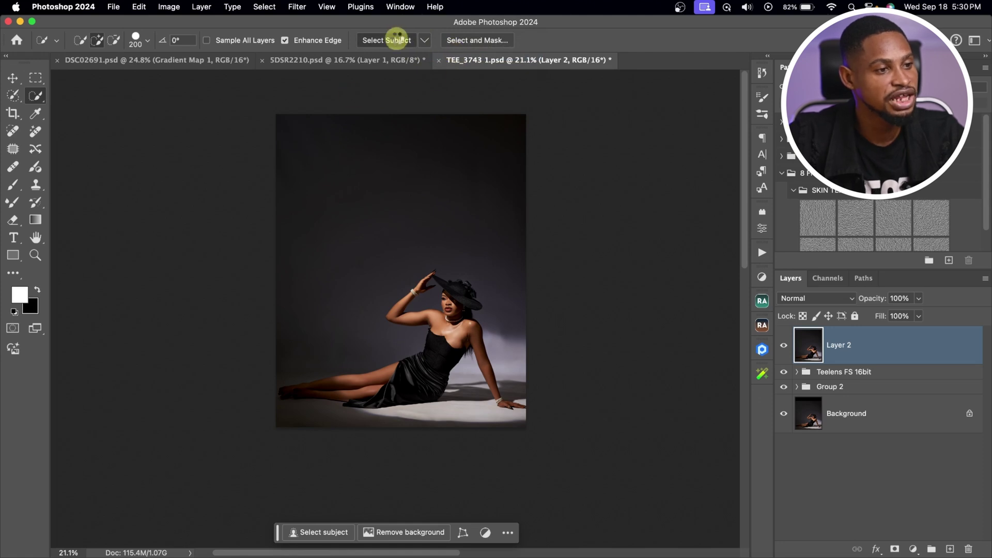
pyautogui.click(397, 40)
pyautogui.press('z')
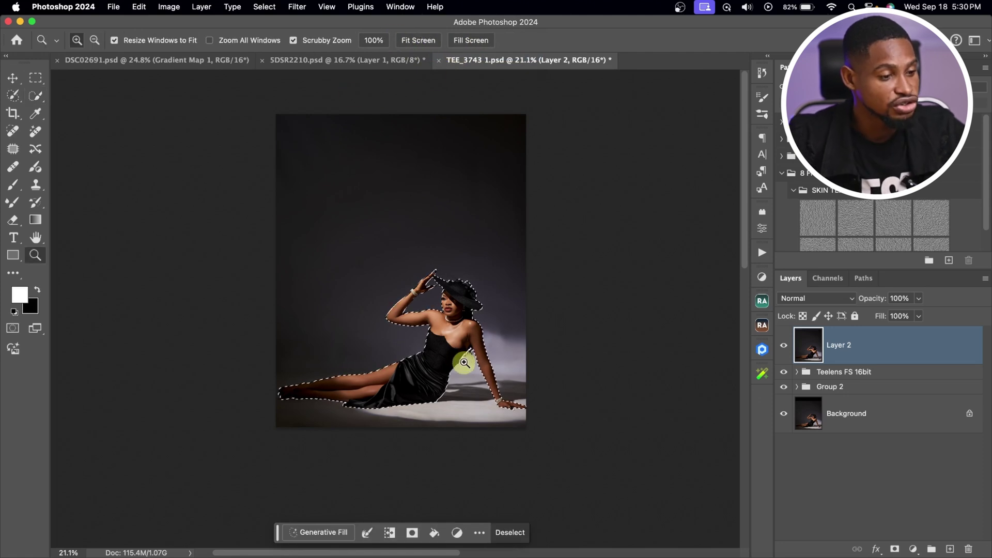
pyautogui.moveTo(448, 358)
pyautogui.mouseDown()
pyautogui.moveTo(489, 338)
pyautogui.moveTo(439, 337)
pyautogui.mouseUp()
pyautogui.press('w')
pyautogui.press('z')
pyautogui.press('w')
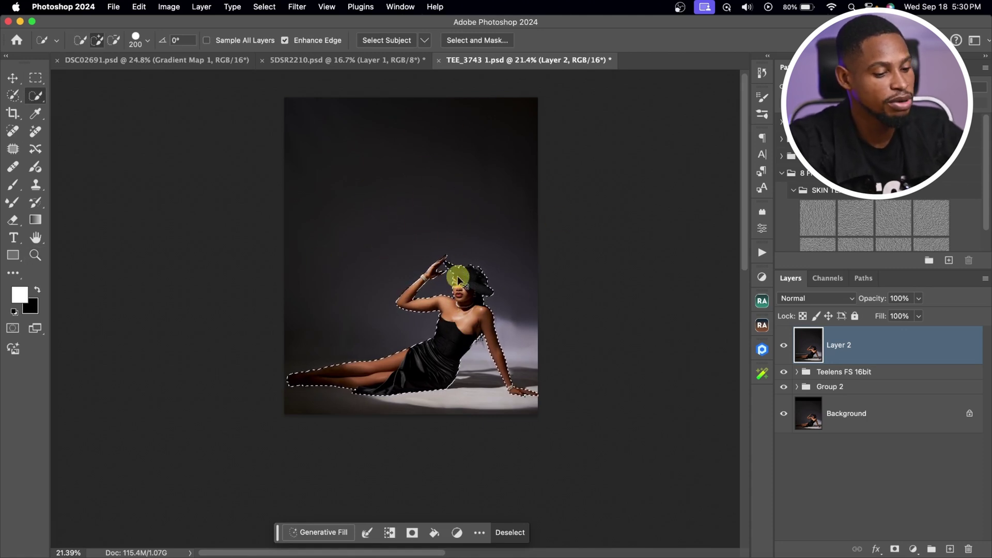
# Step: Invert the selection and copy the backdrop to a new layer named BG
pyautogui.press('super+shift+i')
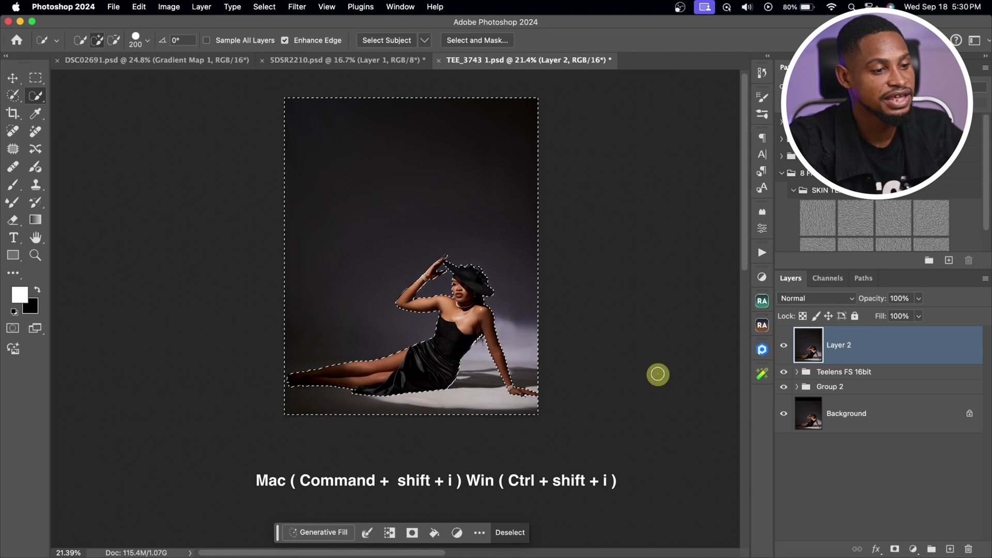
pyautogui.press('super+j')
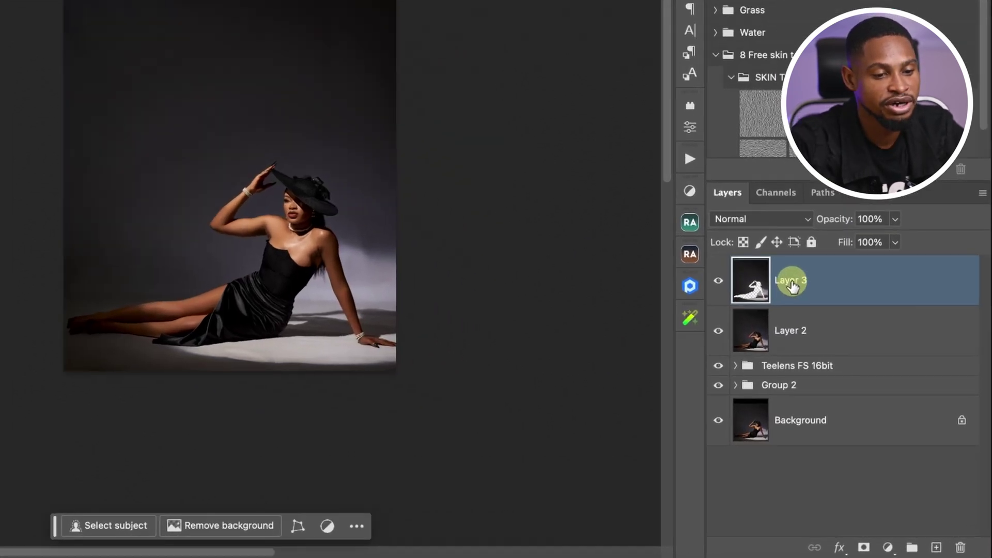
pyautogui.doubleClick(840, 344)
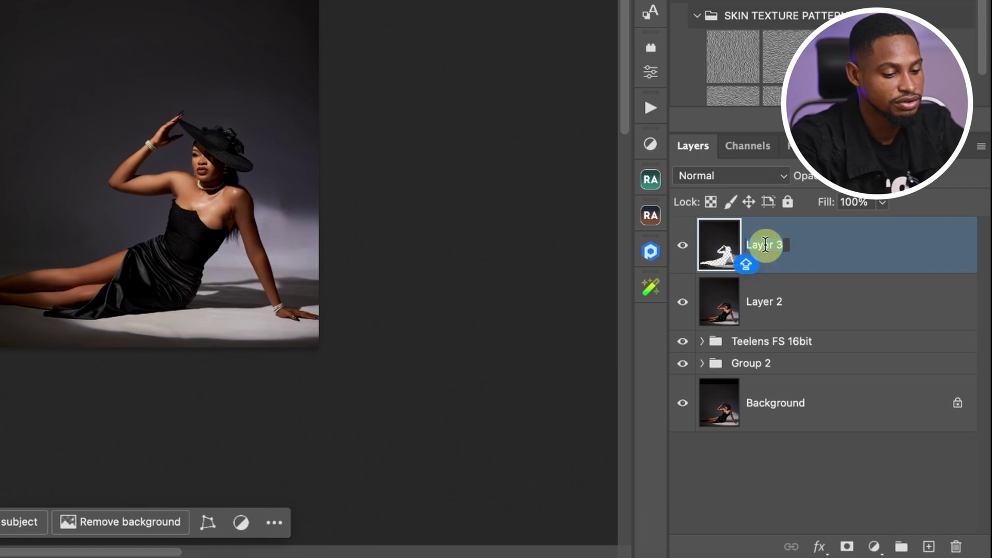
# Step: Rename Layer 2 to subject and mask it to the woman, using the inverted outline of the BG layer as the selection
pyautogui.doubleClick(768, 303)
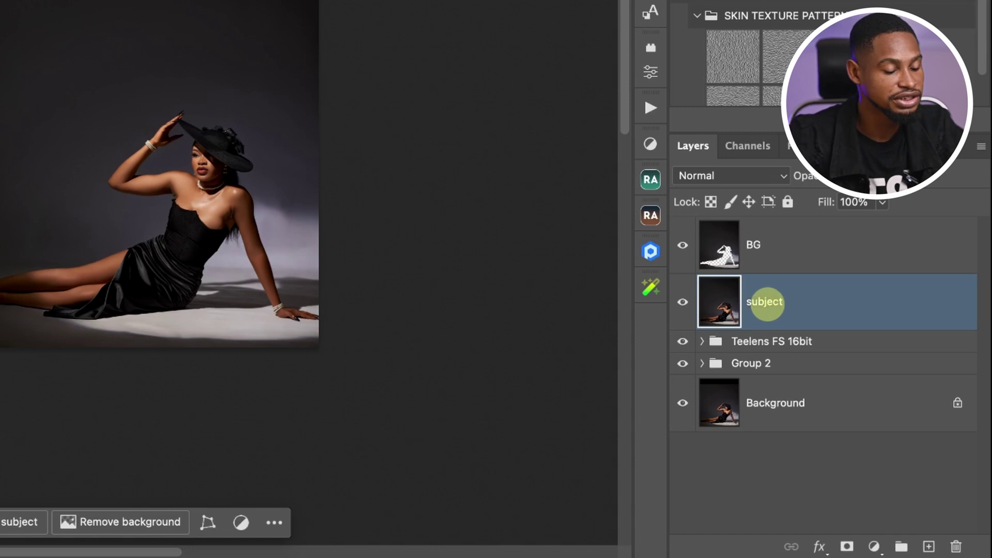
pyautogui.moveTo(728, 315); pyautogui.dragTo(723, 255)
pyautogui.keyDown('super'); pyautogui.click(724, 254); pyautogui.keyUp('super')
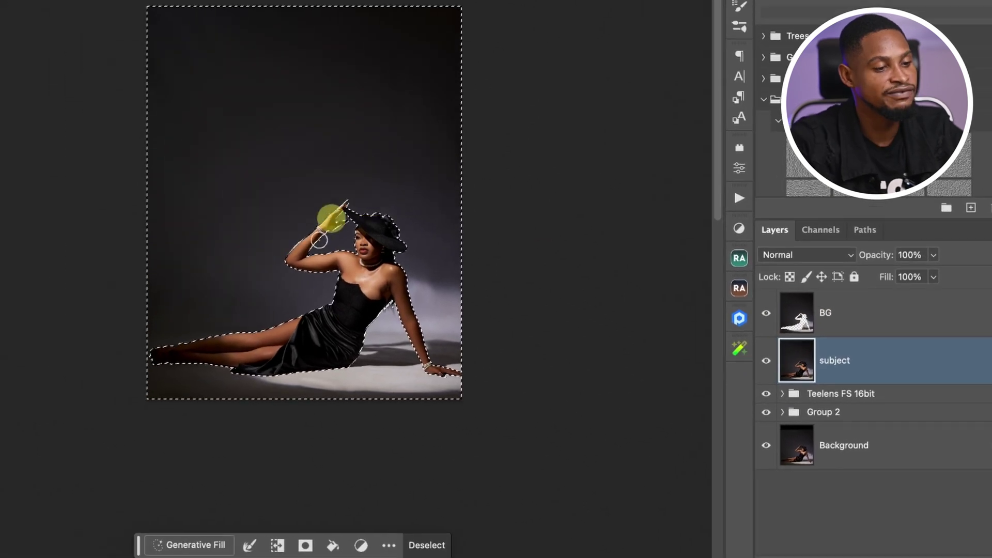
pyautogui.hotkey('ctrl', 'shift', 'i')
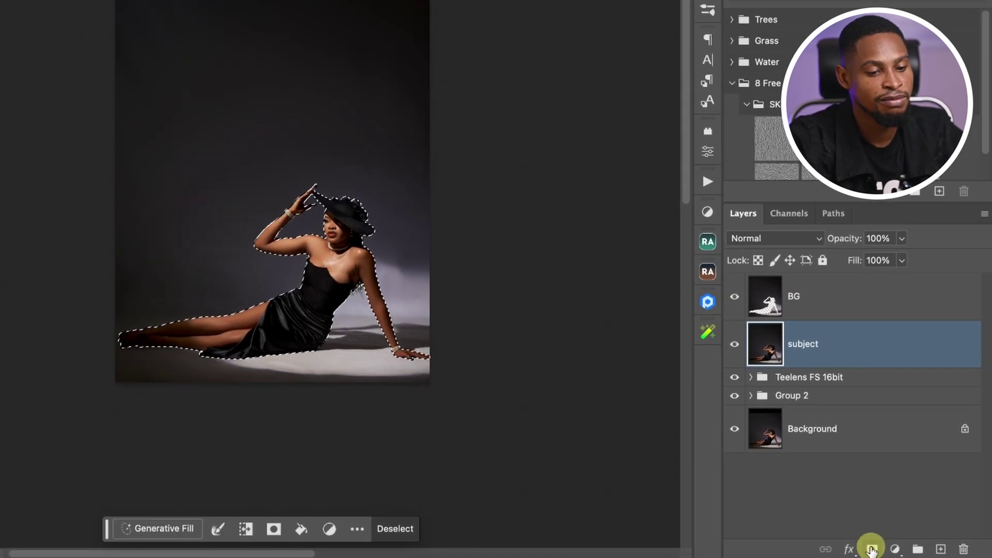
pyautogui.click(872, 547)
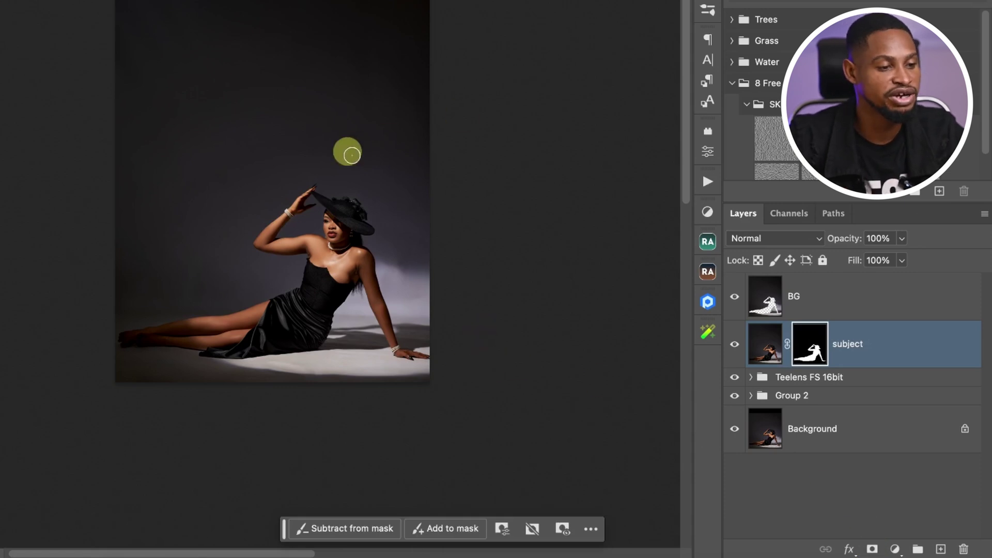
# Step: Move the BG layer below the subject layer and convert it for smart filters
pyautogui.click(840, 305)
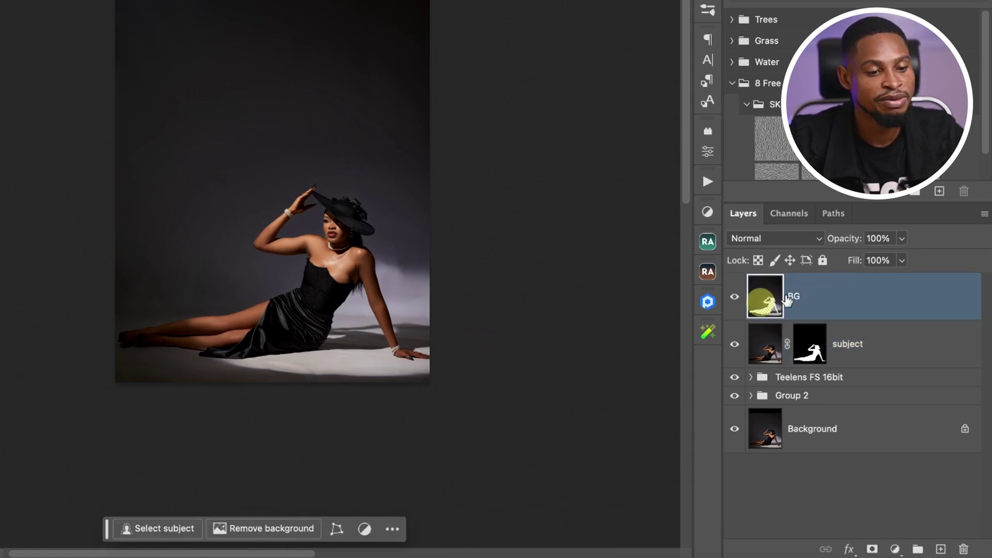
pyautogui.moveTo(925, 310); pyautogui.dragTo(912, 364)
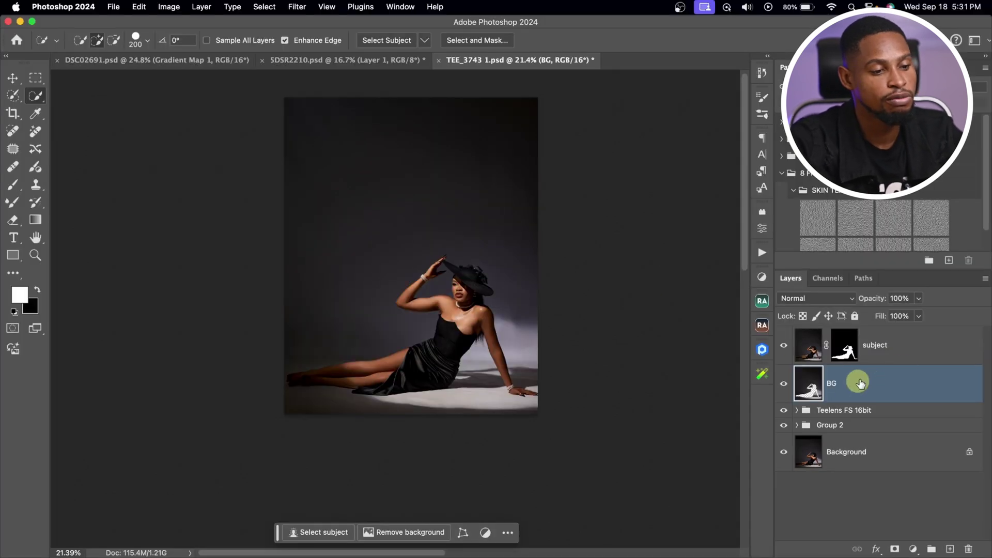
pyautogui.click(297, 7)
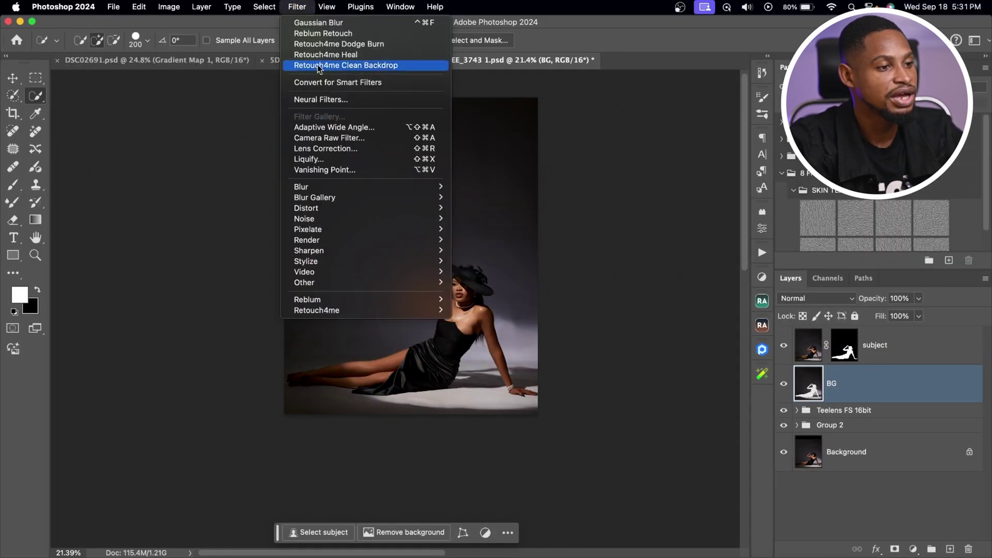
pyautogui.click(335, 84)
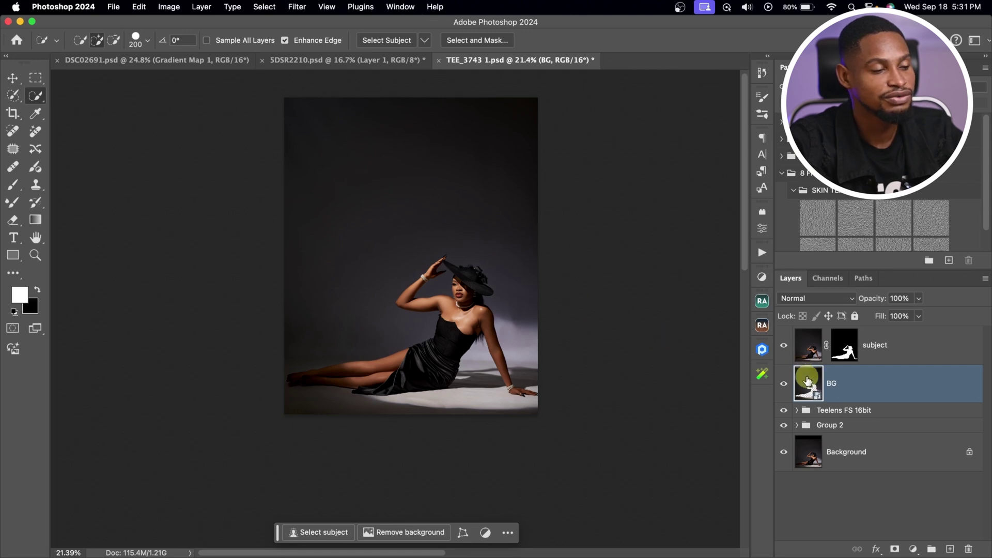
# Step: Apply a Gaussian Blur smart filter with a radius of 106 pixels to the BG layer
pyautogui.click(293, 7)
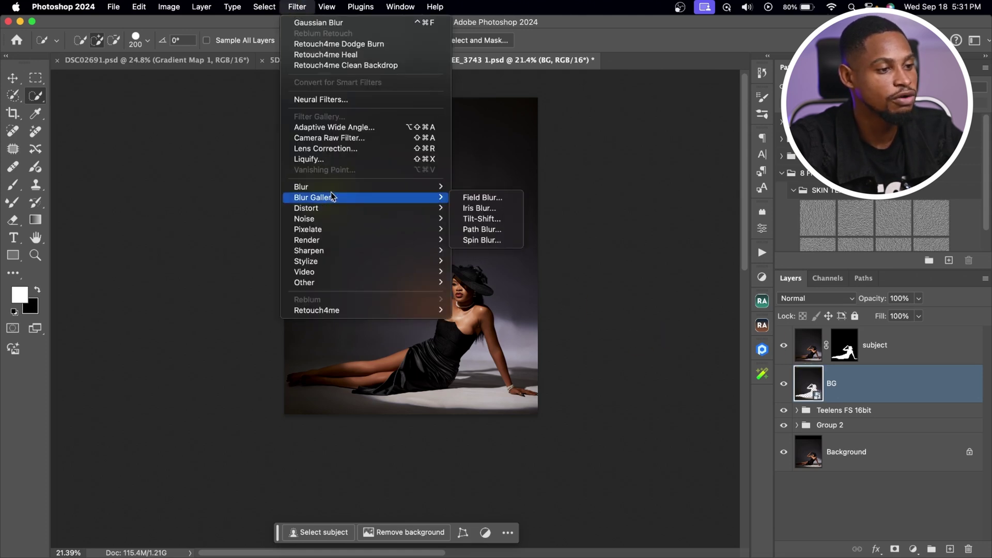
pyautogui.moveTo(417, 189)
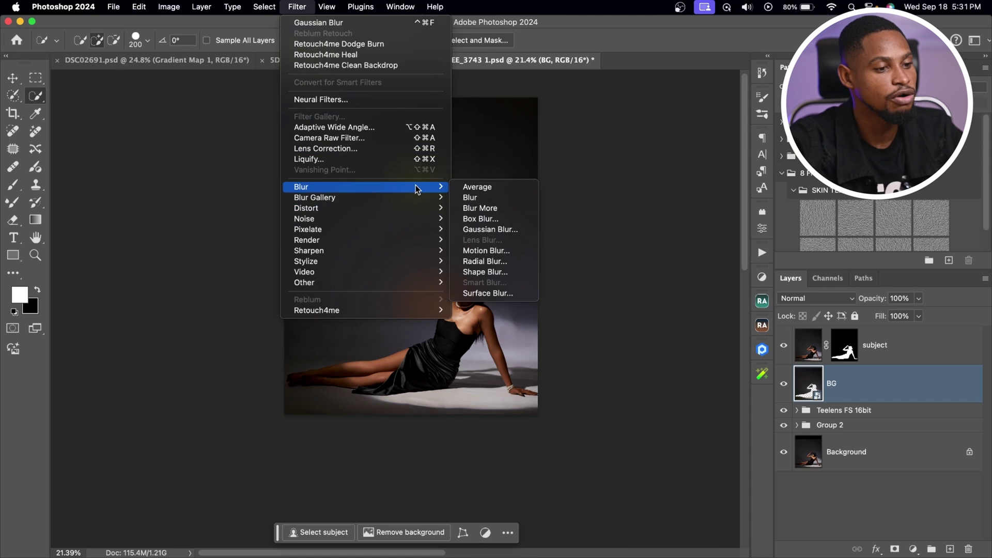
pyautogui.click(504, 229)
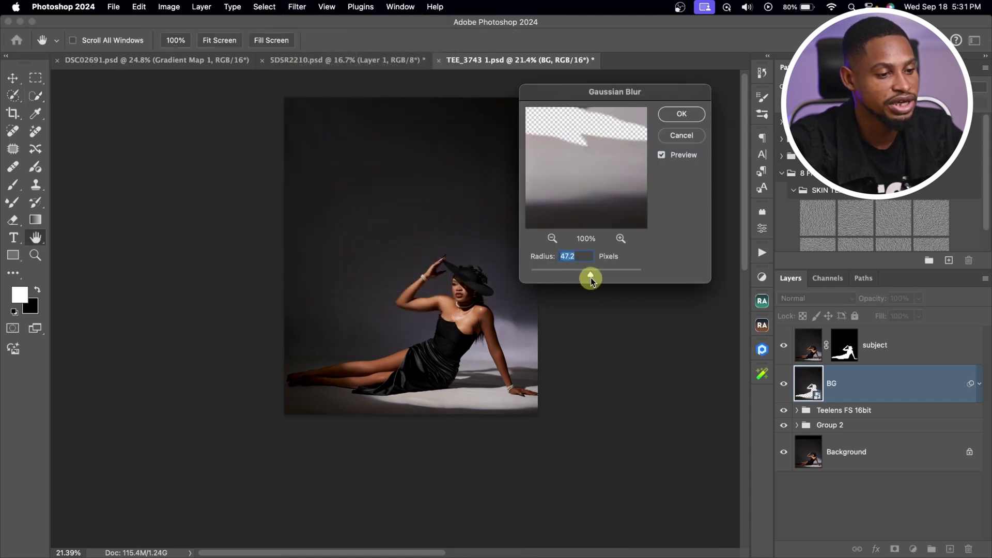
pyautogui.moveTo(603, 277); pyautogui.dragTo(606, 278)
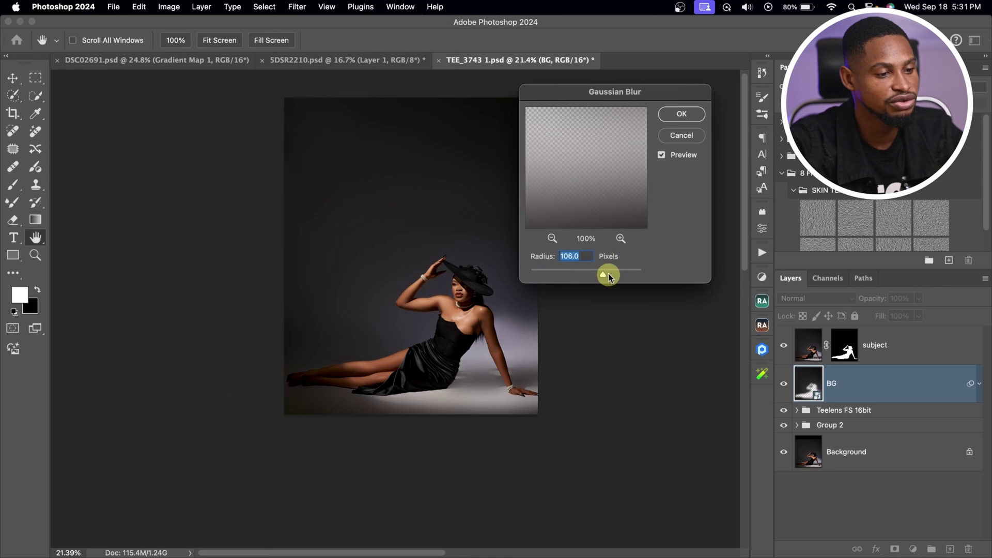
pyautogui.click(680, 115)
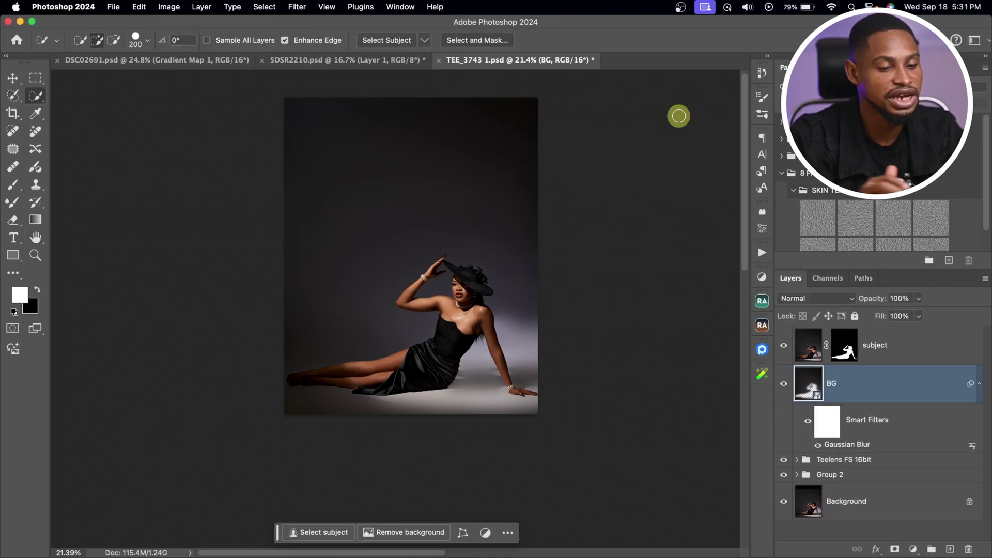
# Step: Compare the backdrop around the woman with the BG layer hidden and shown
pyautogui.press('z')
pyautogui.moveTo(467, 377)
pyautogui.mouseDown()
pyautogui.moveTo(527, 359)
pyautogui.moveTo(503, 361)
pyautogui.mouseUp()
pyautogui.click(783, 384)
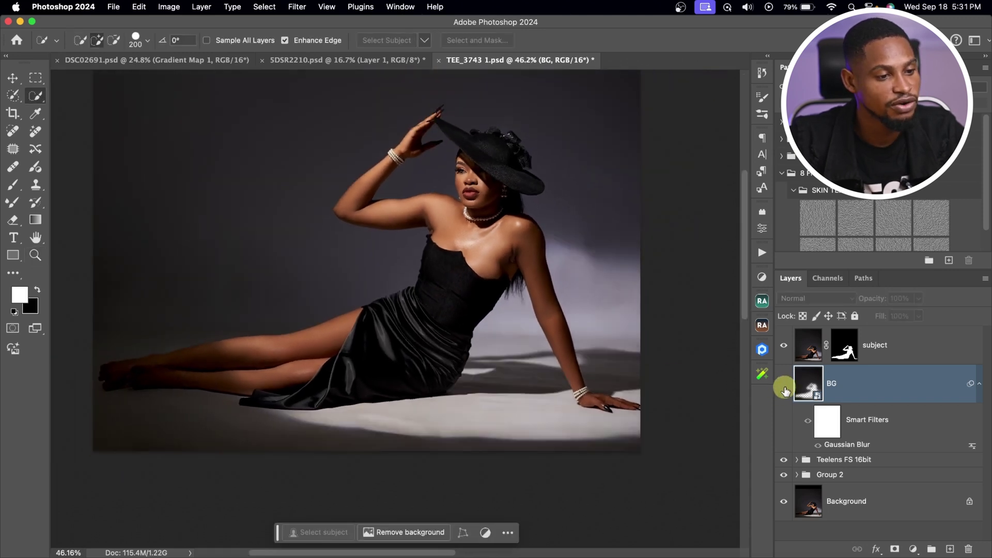
pyautogui.click(784, 383)
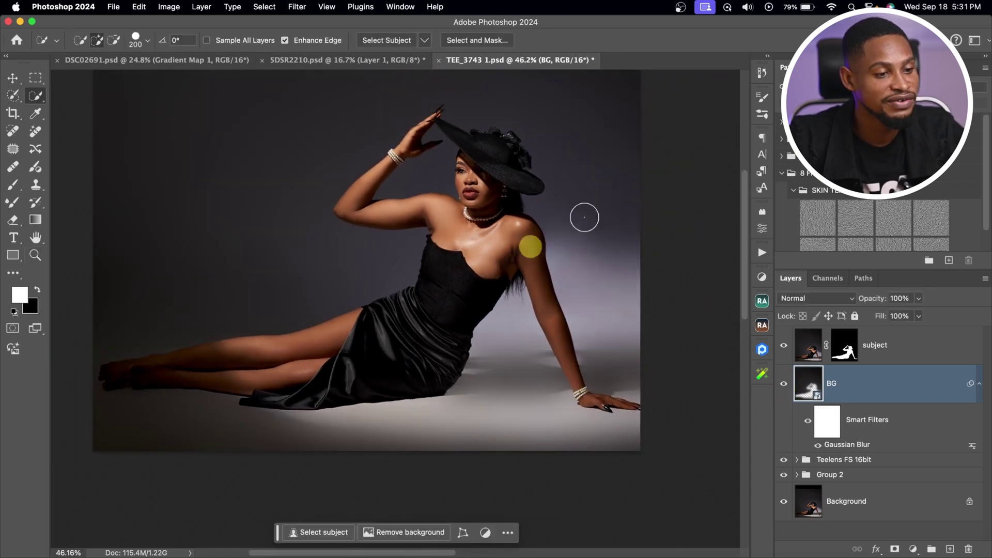
# Step: Add a layer mask to BG and paint black over the floor beside the dress and hand to remove the blur there
pyautogui.click(895, 550)
pyautogui.click(15, 190)
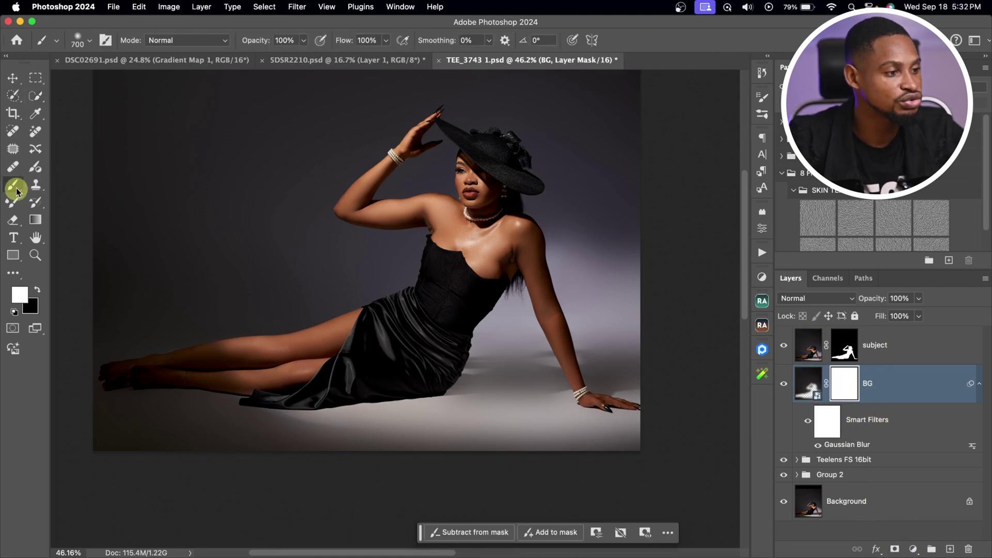
pyautogui.click(14, 312)
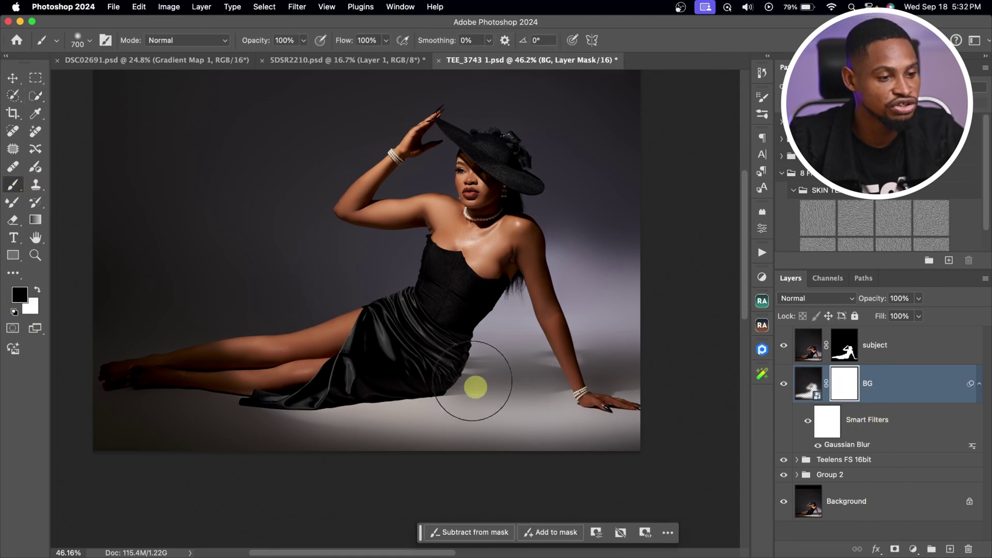
pyautogui.moveTo(472, 381)
pyautogui.mouseDown()
pyautogui.moveTo(505, 361)
pyautogui.moveTo(505, 350)
pyautogui.moveTo(565, 333)
pyautogui.moveTo(453, 368)
pyautogui.moveTo(341, 365)
pyautogui.moveTo(654, 379)
pyautogui.moveTo(372, 370)
pyautogui.moveTo(522, 392)
pyautogui.moveTo(582, 390)
pyautogui.moveTo(620, 368)
pyautogui.moveTo(590, 340)
pyautogui.moveTo(561, 356)
pyautogui.mouseUp()
pyautogui.moveTo(558, 359); pyautogui.dragTo(498, 412)
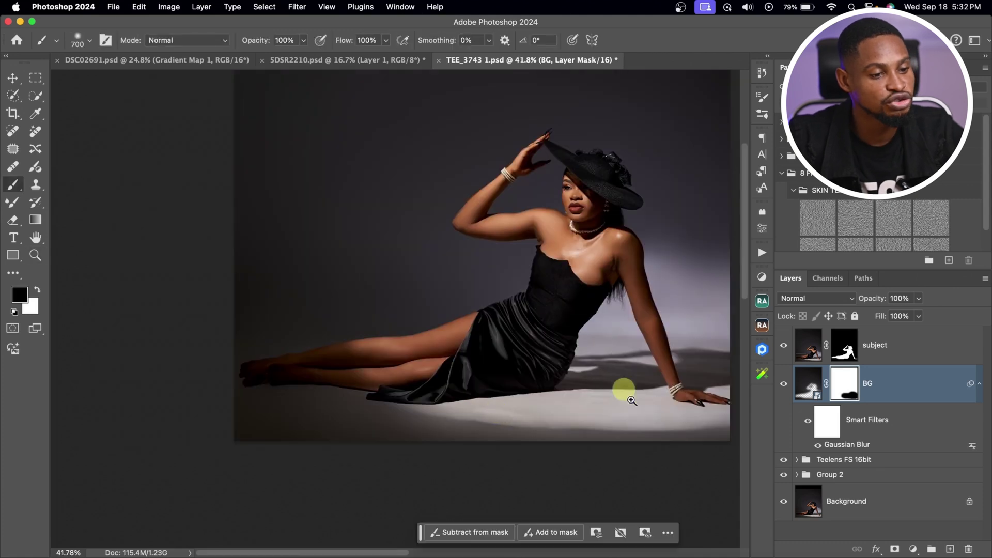
pyautogui.moveTo(646, 394); pyautogui.dragTo(697, 397)
pyautogui.moveTo(573, 344); pyautogui.dragTo(438, 321)
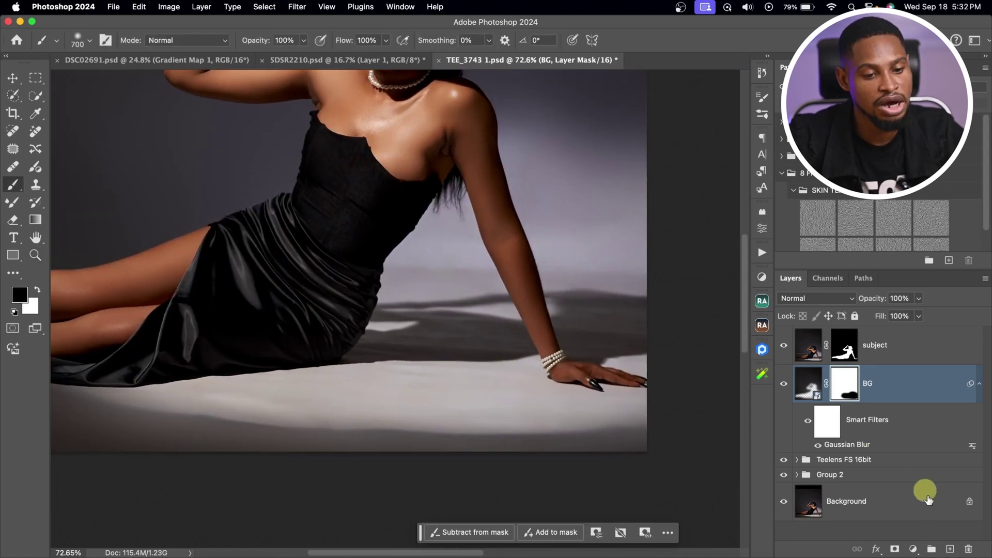
# Step: Add a new layer above BG and smooth the bright floor in front of the woman with the Mixer Brush at up to 200 px
pyautogui.click(951, 548)
pyautogui.press('x')
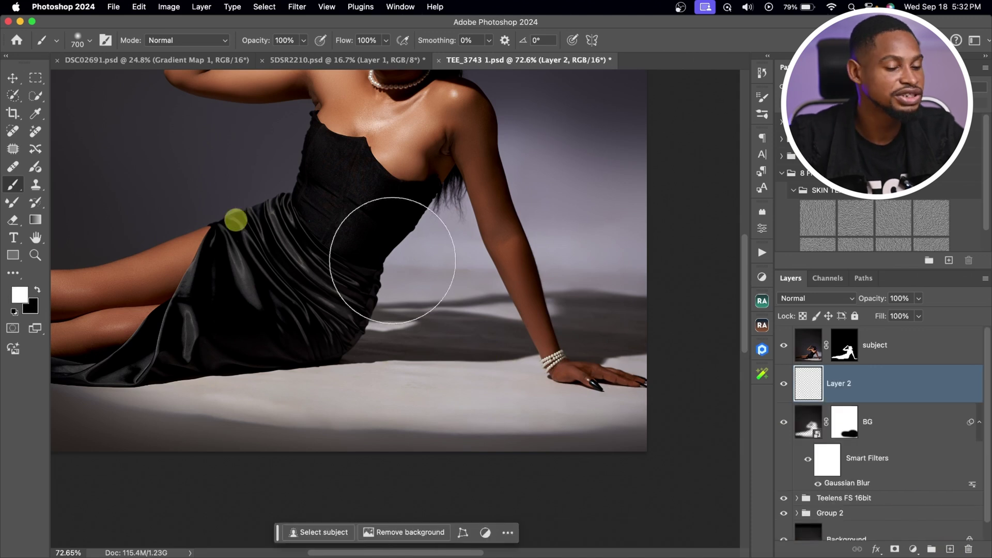
pyautogui.press('z')
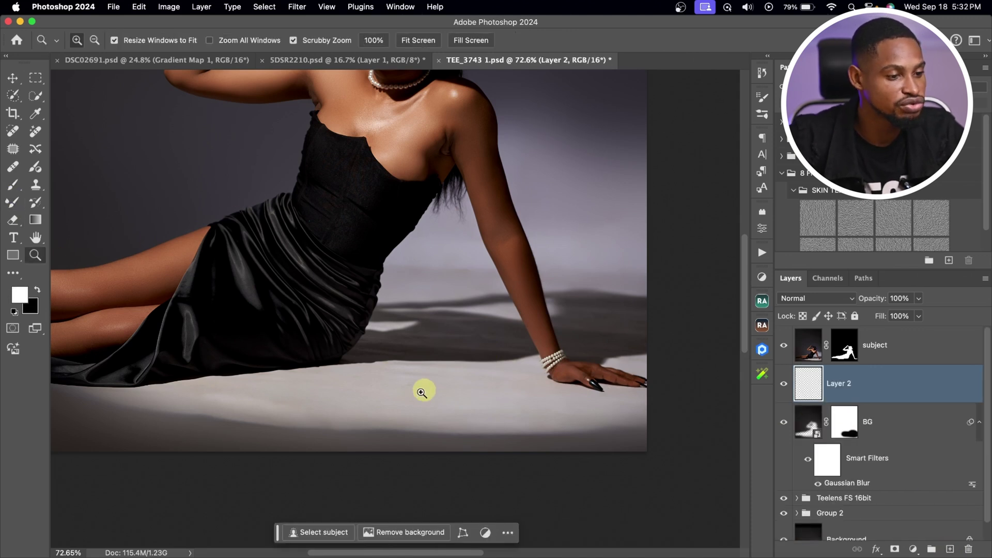
pyautogui.moveTo(420, 392); pyautogui.dragTo(448, 400)
pyautogui.press('b')
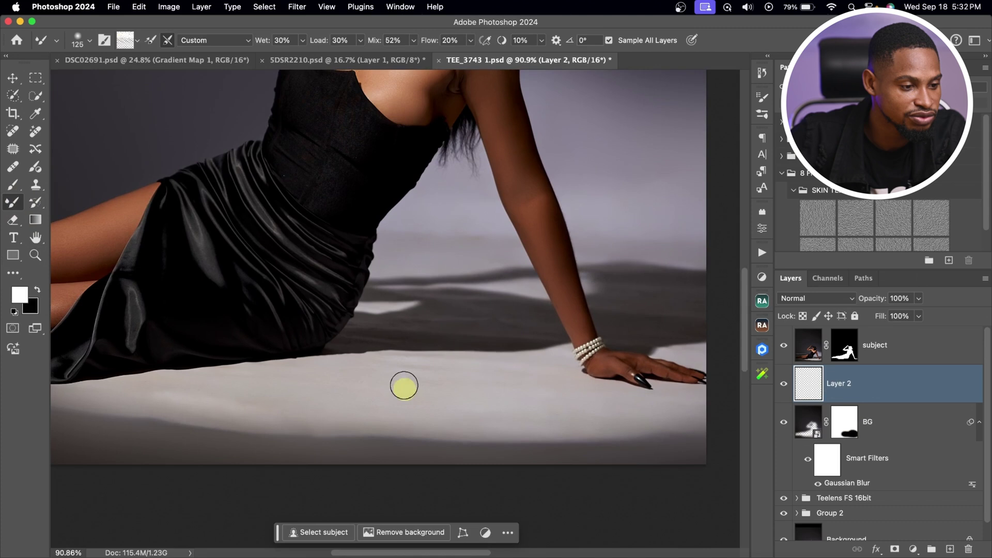
pyautogui.moveTo(389, 370); pyautogui.dragTo(386, 373)
pyautogui.press(']')
pyautogui.press(']')
pyautogui.press(']')
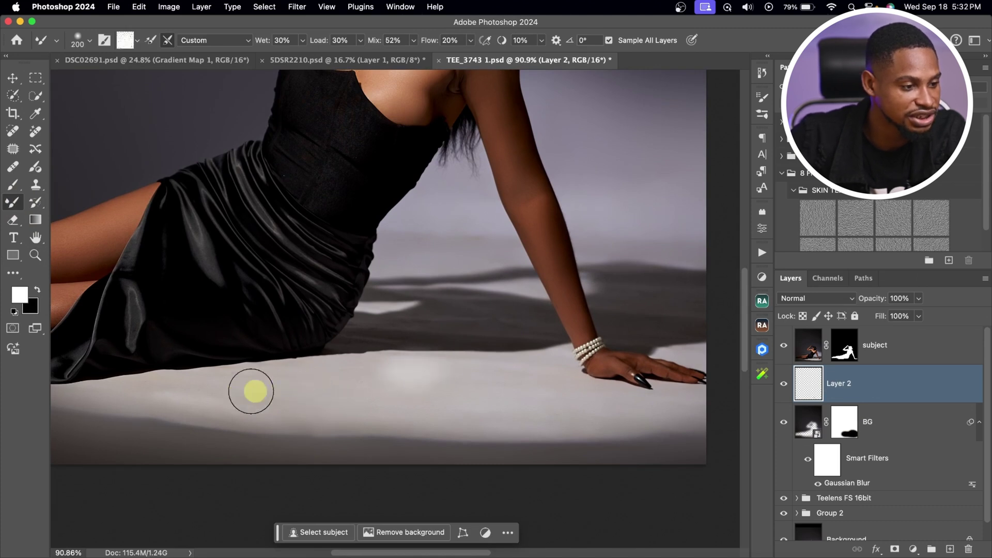
pyautogui.moveTo(250, 391)
pyautogui.mouseDown()
pyautogui.moveTo(179, 392)
pyautogui.moveTo(314, 403)
pyautogui.moveTo(420, 396)
pyautogui.moveTo(528, 410)
pyautogui.mouseUp()
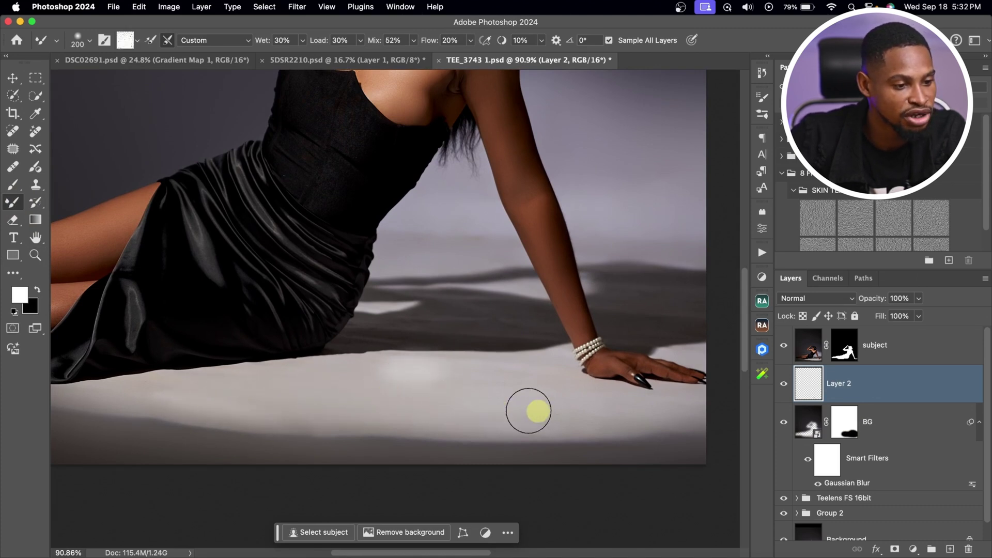
# Step: Blend the floor shadows around the supporting arm using the Mixer Brush at 80 to 150 px
pyautogui.press('[')
pyautogui.press('[')
pyautogui.press('[')
pyautogui.press('[')
pyautogui.press('[')
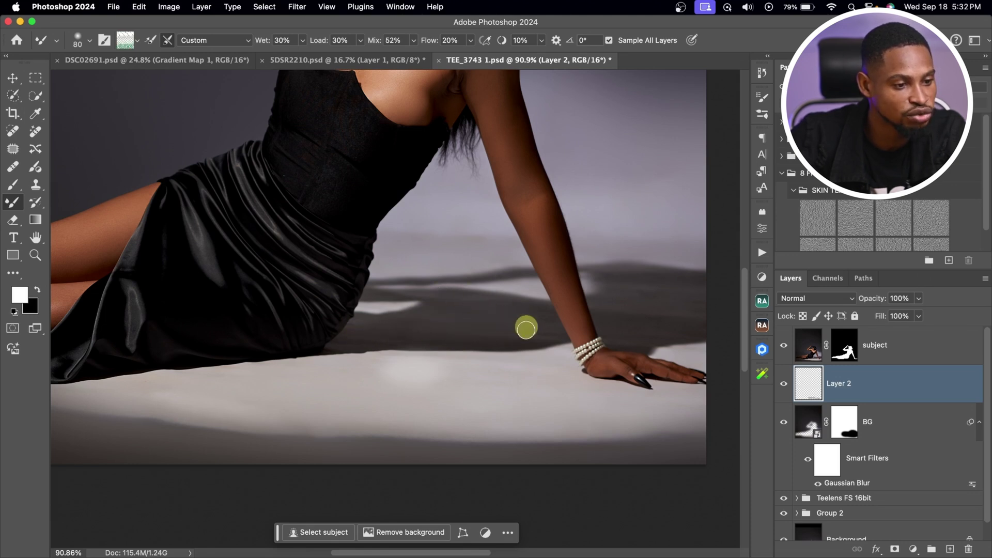
pyautogui.press(']')
pyautogui.press(']')
pyautogui.press(']')
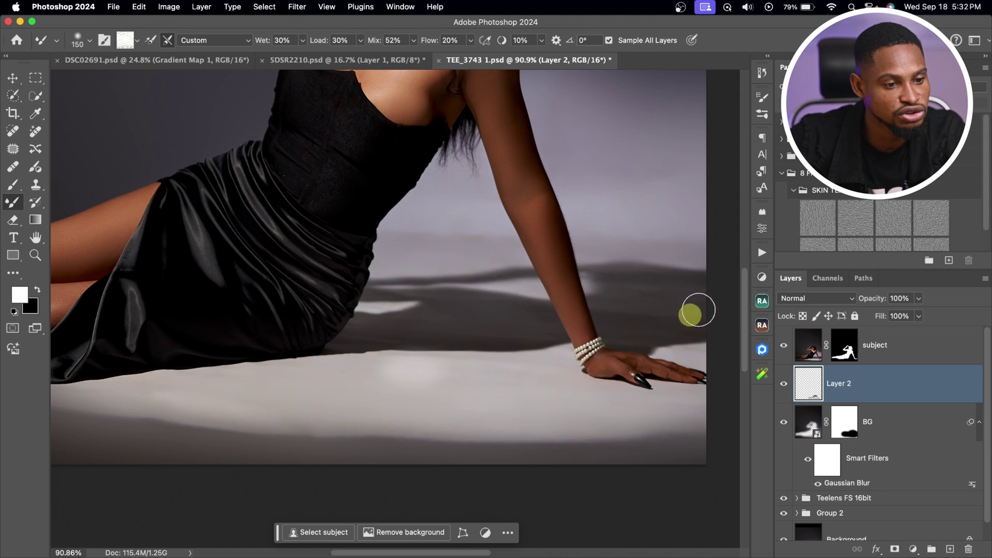
# Step: Paint black on the BG layer mask around the loose hair beneath her shoulder and beside the supporting arm
pyautogui.click(840, 426)
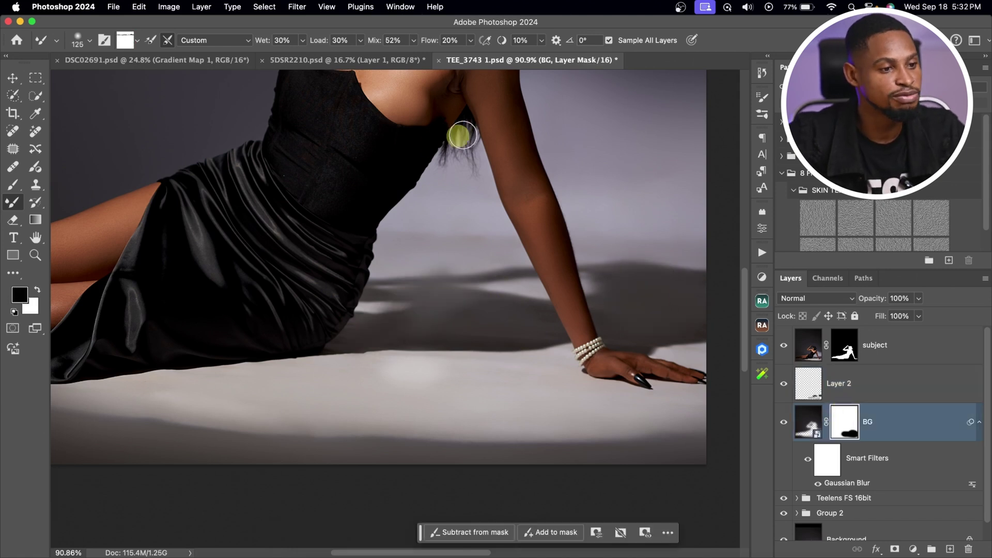
pyautogui.moveTo(466, 139)
pyautogui.mouseDown()
pyautogui.moveTo(460, 132)
pyautogui.moveTo(491, 147)
pyautogui.moveTo(478, 125)
pyautogui.moveTo(472, 146)
pyautogui.mouseUp()
pyautogui.press('x')
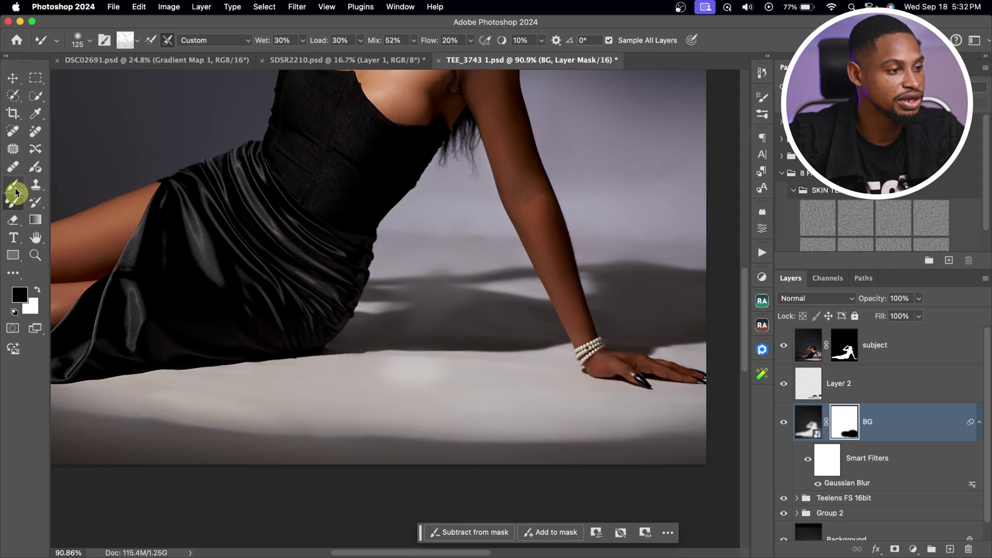
pyautogui.press('z')
pyautogui.moveTo(476, 208); pyautogui.dragTo(420, 228)
pyautogui.press('b')
pyautogui.moveTo(532, 276); pyautogui.dragTo(571, 321)
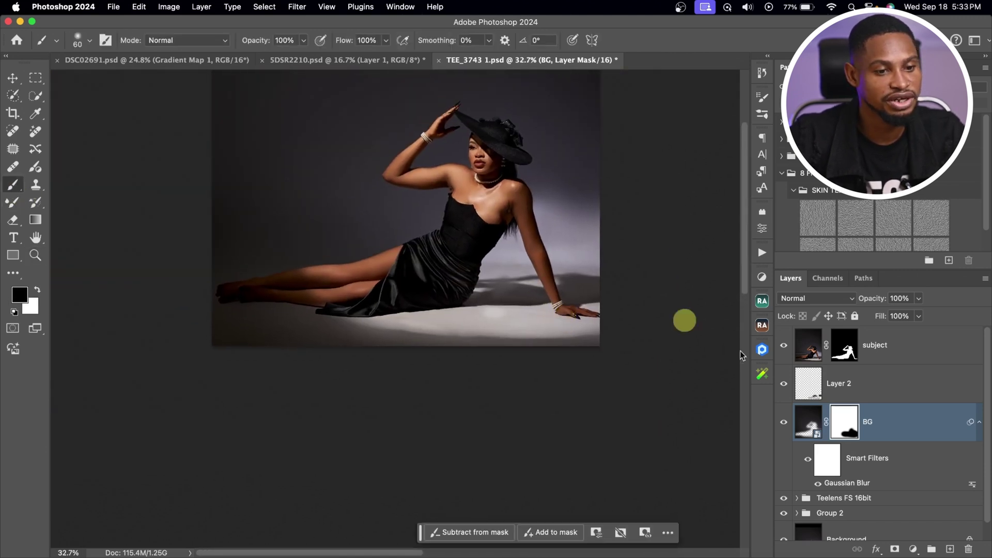
# Step: Check the smoothed background by toggling the BG layer's visibility and viewing the whole pose
pyautogui.click(784, 425)
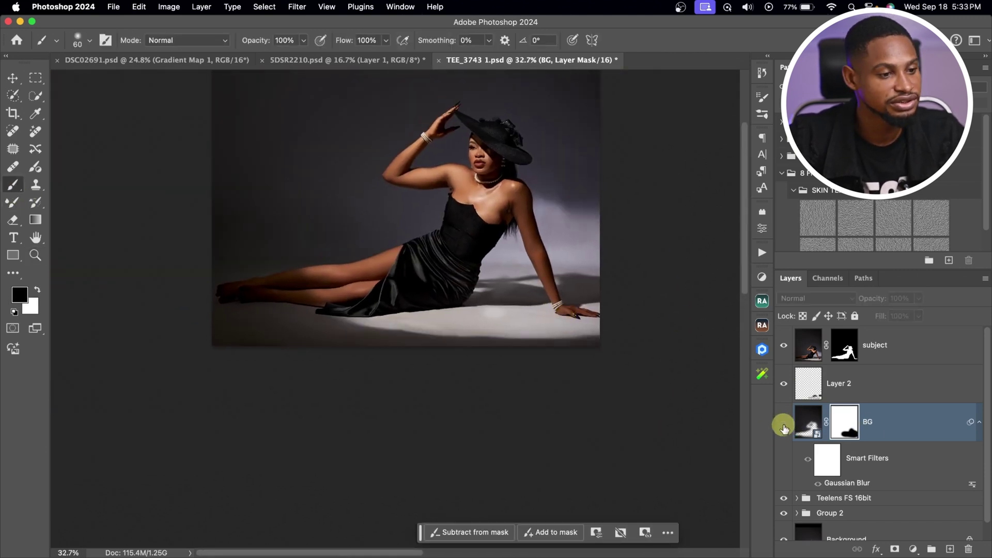
pyautogui.click(784, 424)
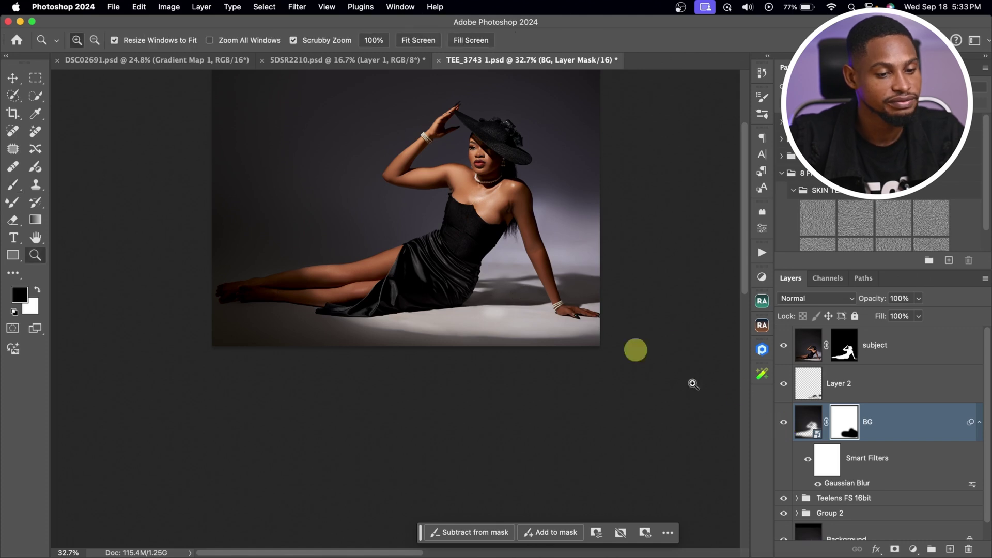
pyautogui.moveTo(693, 383); pyautogui.dragTo(716, 385)
pyautogui.moveTo(491, 291)
pyautogui.mouseDown()
pyautogui.moveTo(447, 299)
pyautogui.moveTo(545, 299)
pyautogui.moveTo(479, 301)
pyautogui.mouseUp()
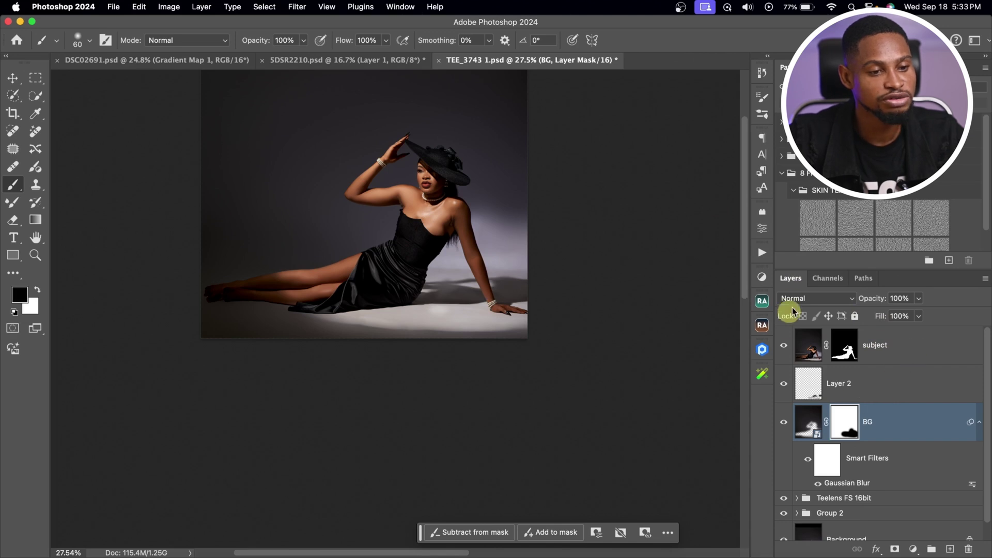
# Step: Add a Curves adjustment layer with the Lighter (RGB) preset and move it above the subject layer
pyautogui.click(763, 278)
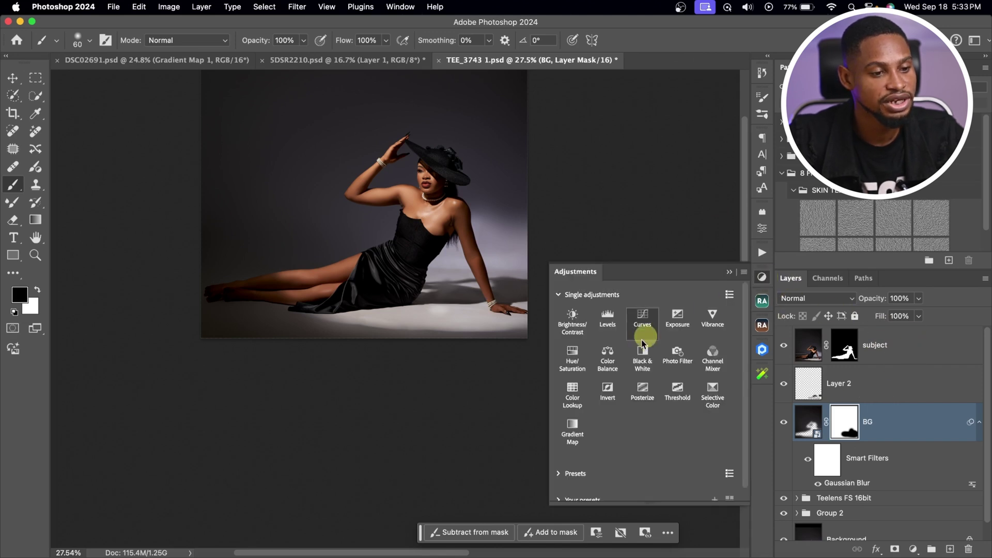
pyautogui.click(642, 324)
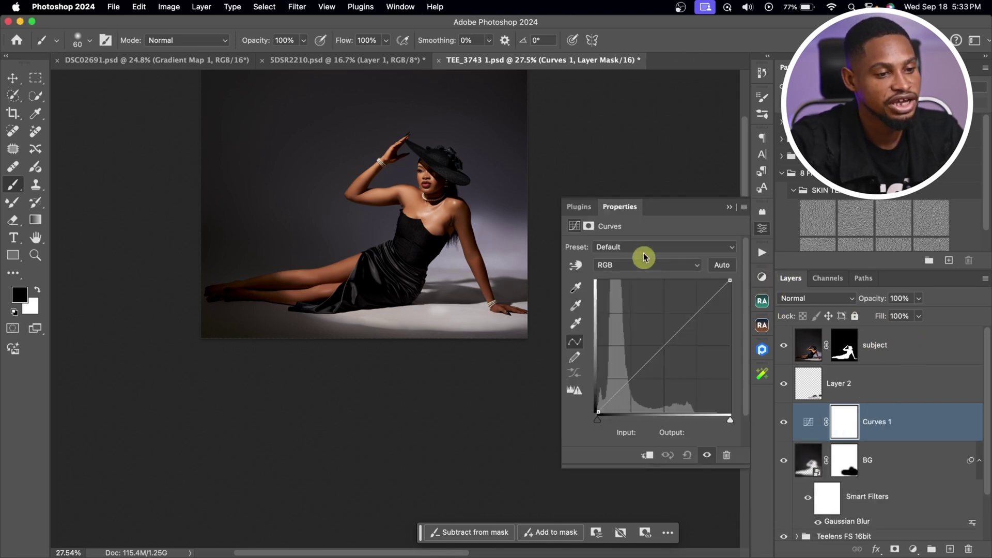
pyautogui.click(639, 244)
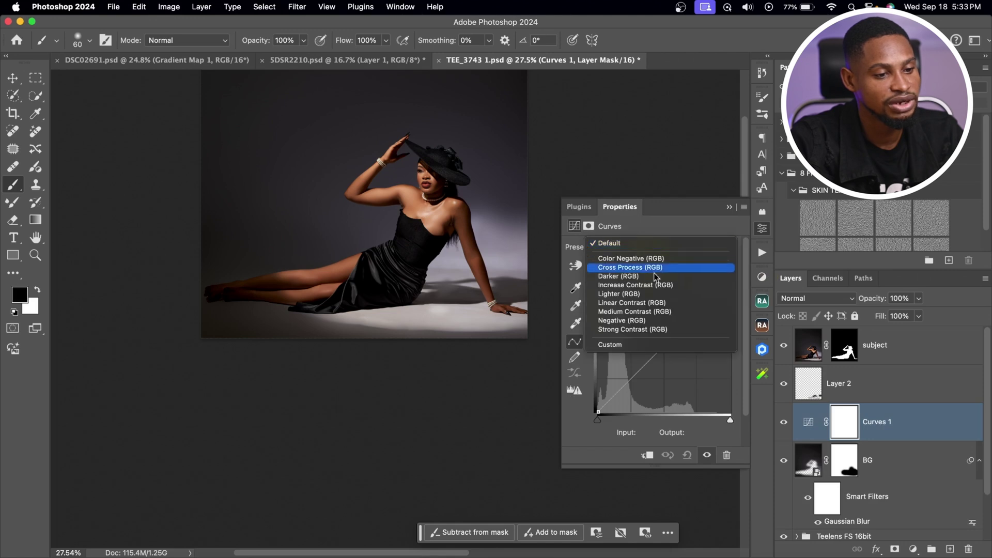
pyautogui.click(639, 294)
pyautogui.click(729, 208)
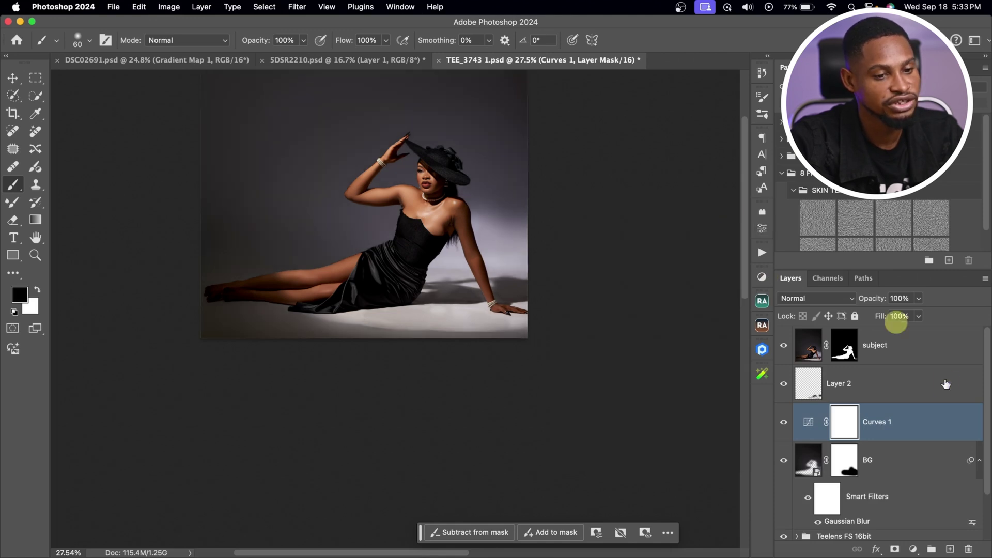
pyautogui.moveTo(946, 433); pyautogui.dragTo(928, 320)
# Step: Compare the image brightness with the Curves adjustment hidden and shown, looking closely at the woman
pyautogui.click(784, 346)
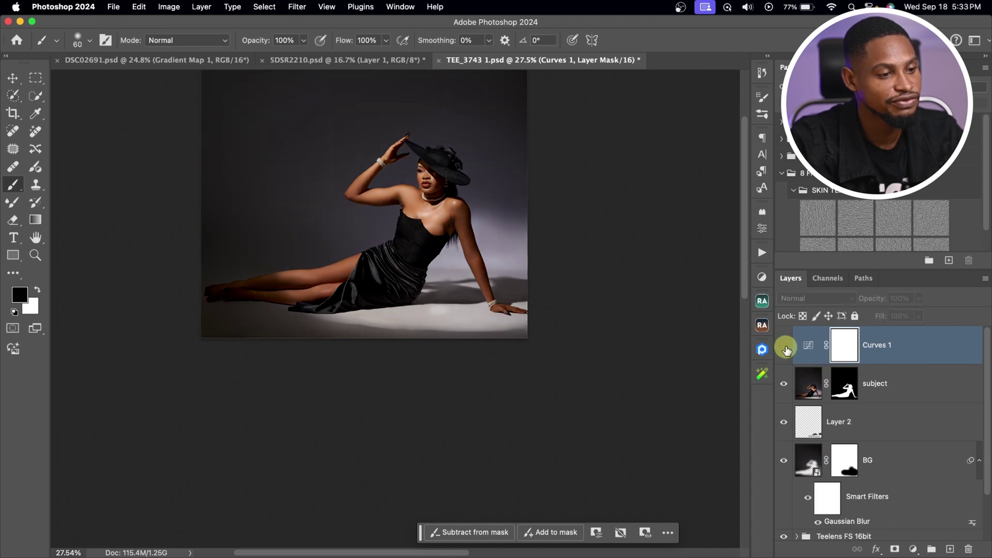
pyautogui.click(784, 347)
pyautogui.click(785, 346)
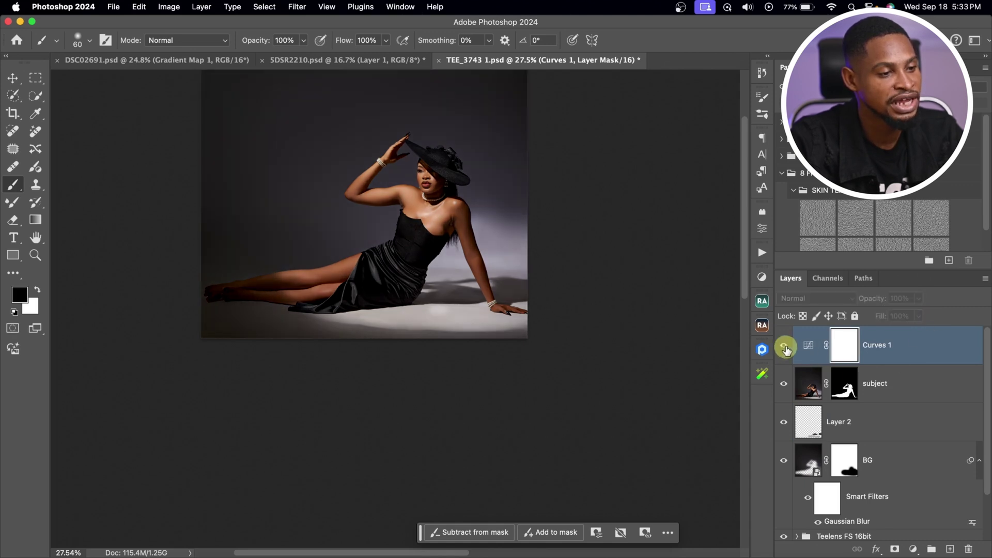
pyautogui.click(784, 346)
pyautogui.press('z')
pyautogui.moveTo(471, 237)
pyautogui.mouseDown()
pyautogui.moveTo(514, 229)
pyautogui.moveTo(456, 248)
pyautogui.moveTo(492, 264)
pyautogui.mouseUp()
pyautogui.press('super+space')
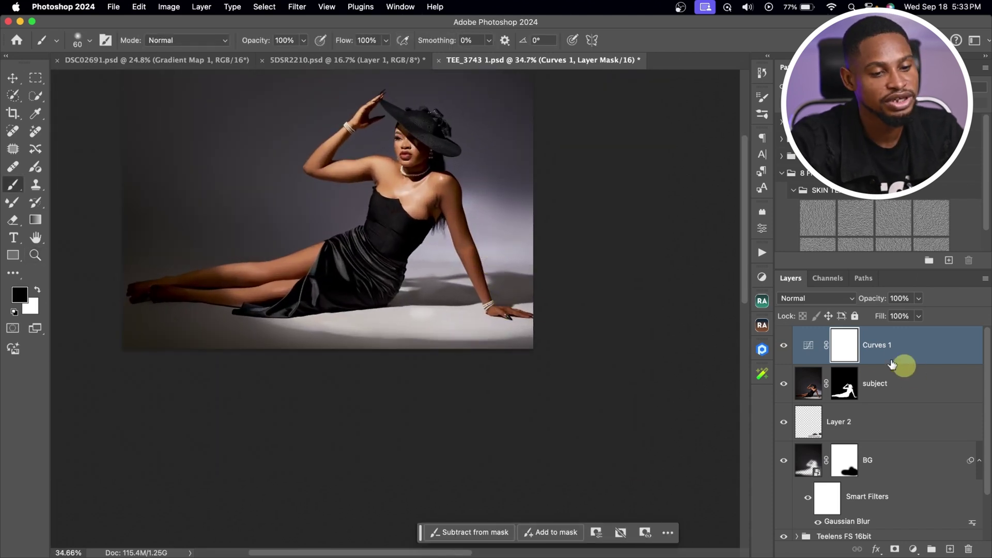
# Step: Invert the Curves mask to black and paint white over the dress and nearby floor with a 500 px, then 400 px brush
pyautogui.press('super+i')
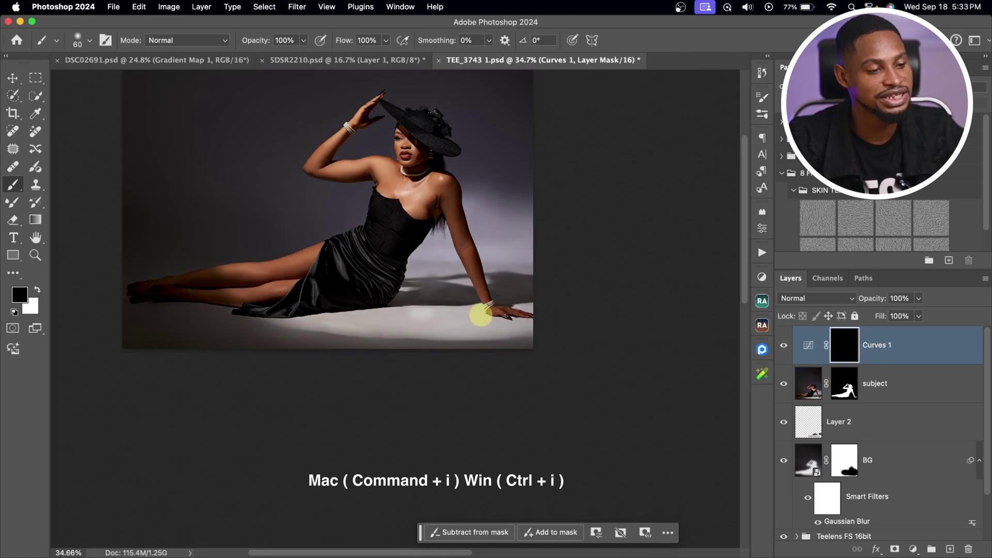
pyautogui.press(']')
pyautogui.press(']')
pyautogui.click(38, 290)
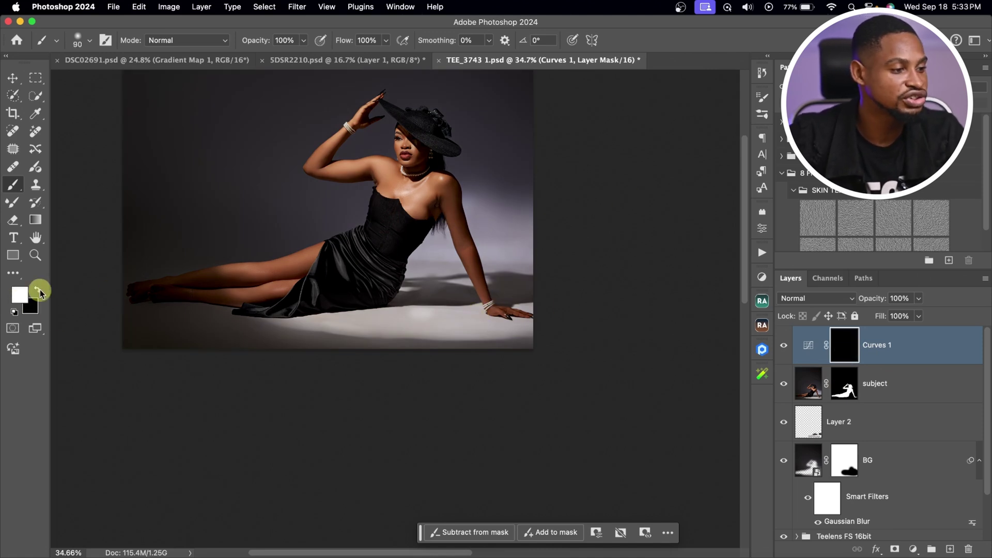
pyautogui.press(']')
pyautogui.press(']')
pyautogui.press(']')
pyautogui.press(']')
pyautogui.press(']')
pyautogui.press(']')
pyautogui.press(']')
pyautogui.press(']')
pyautogui.press(']')
pyautogui.click(430, 301)
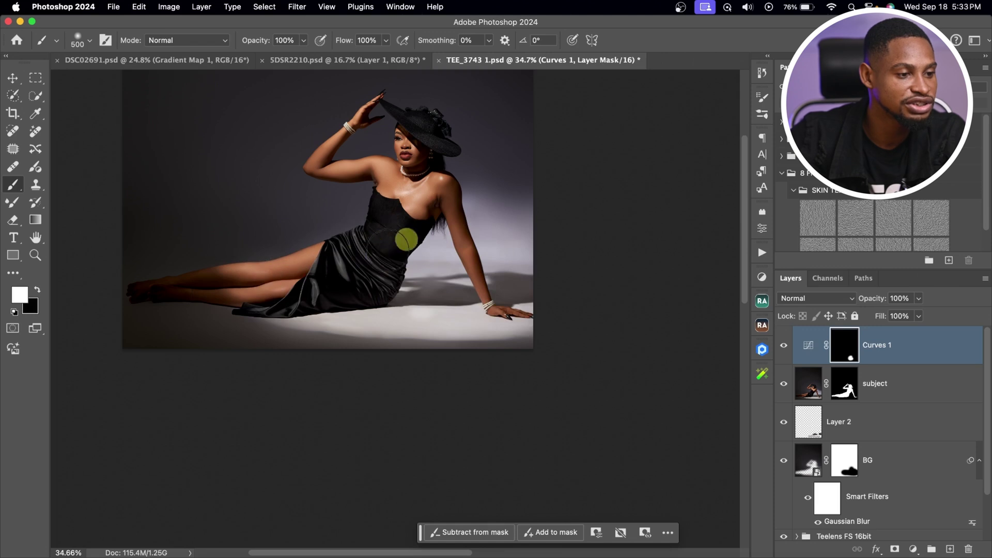
pyautogui.press('[')
pyautogui.press('[')
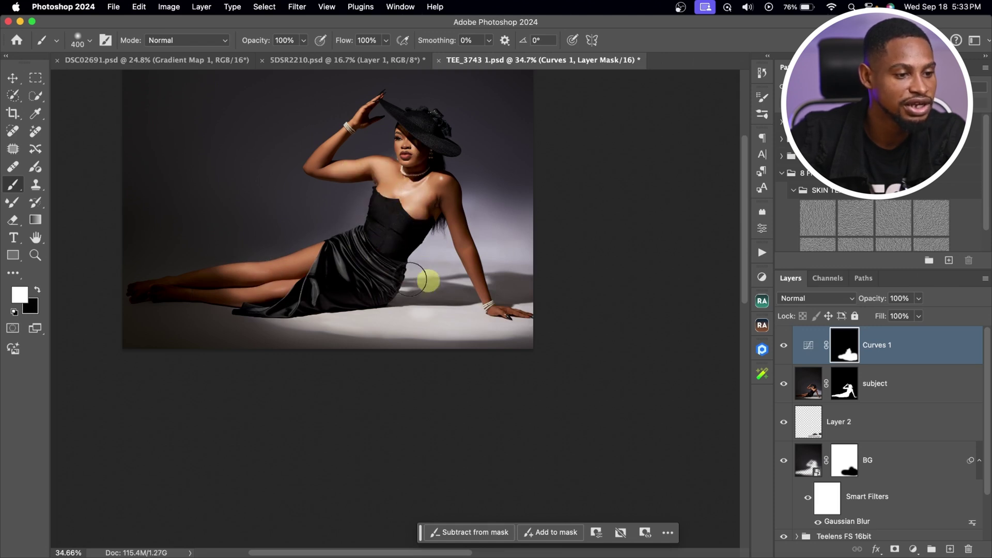
# Step: Compare the dress and floor brightness by hiding and showing the masked Curves 1 layer
pyautogui.press(']')
pyautogui.click(784, 345)
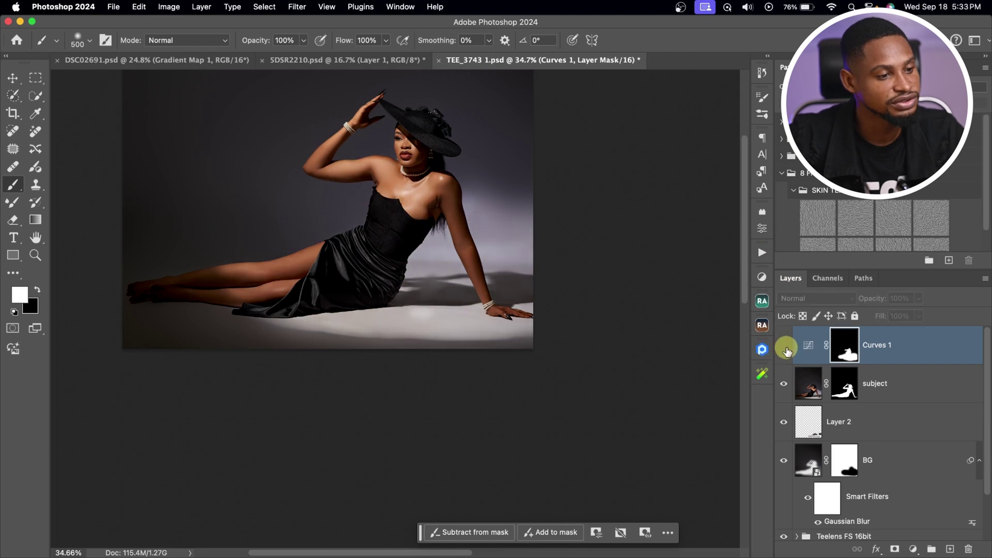
pyautogui.click(786, 348)
pyautogui.click(786, 353)
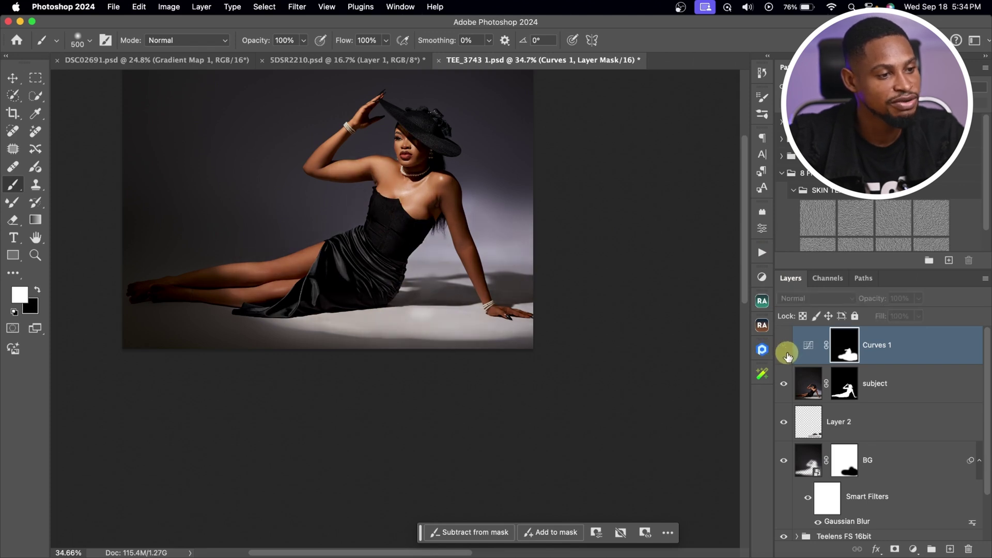
pyautogui.click(786, 353)
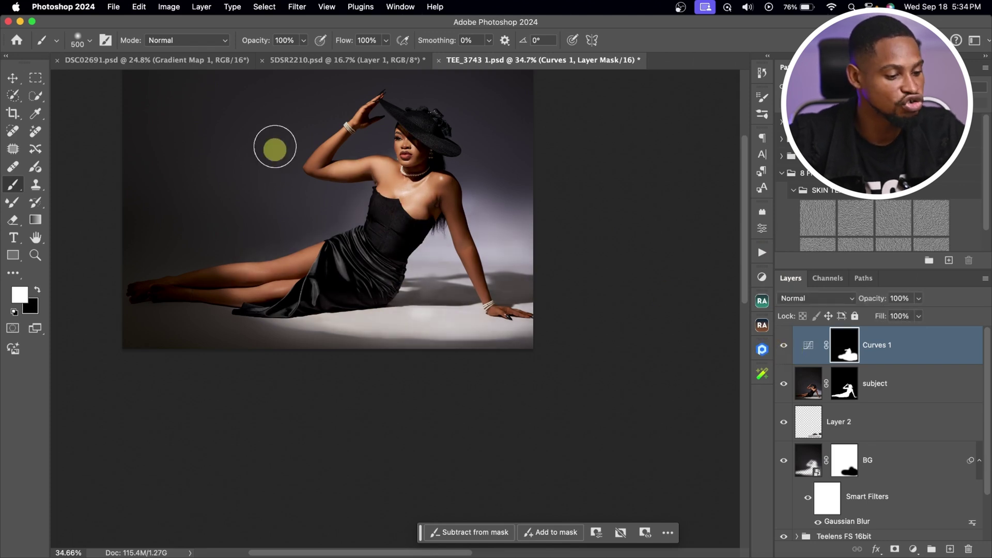
pyautogui.press('x')
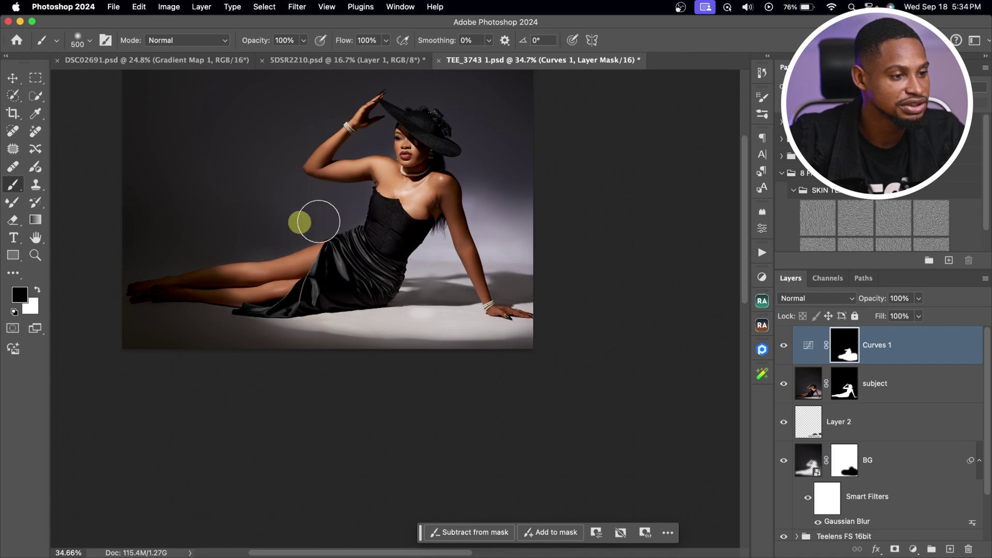
pyautogui.click(784, 350)
pyautogui.click(786, 350)
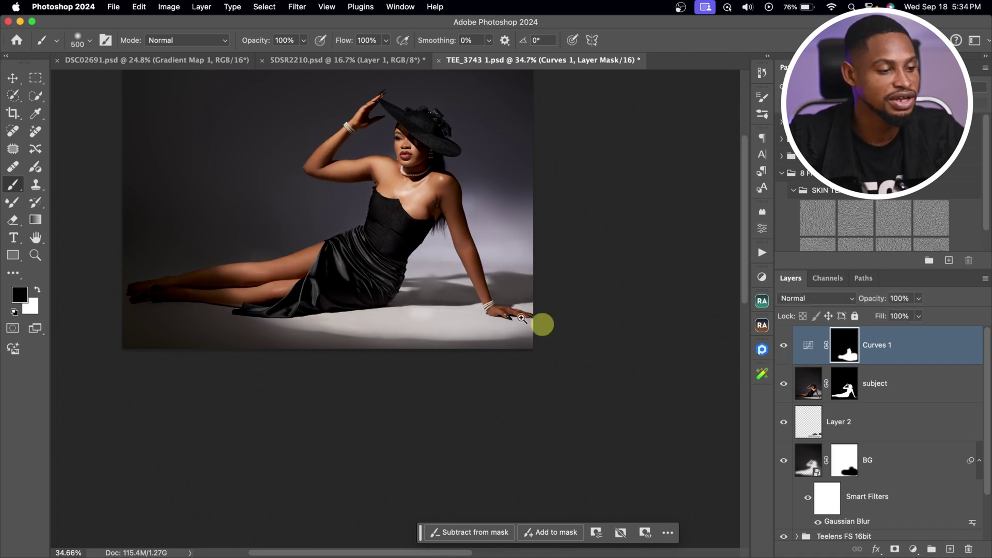
# Step: Stamp all visible layers into a new merged layer above the Curves adjustment
pyautogui.moveTo(543, 325)
pyautogui.mouseDown()
pyautogui.moveTo(521, 351)
pyautogui.moveTo(589, 364)
pyautogui.moveTo(563, 361)
pyautogui.mouseUp()
pyautogui.press('super+space')
pyautogui.press('b')
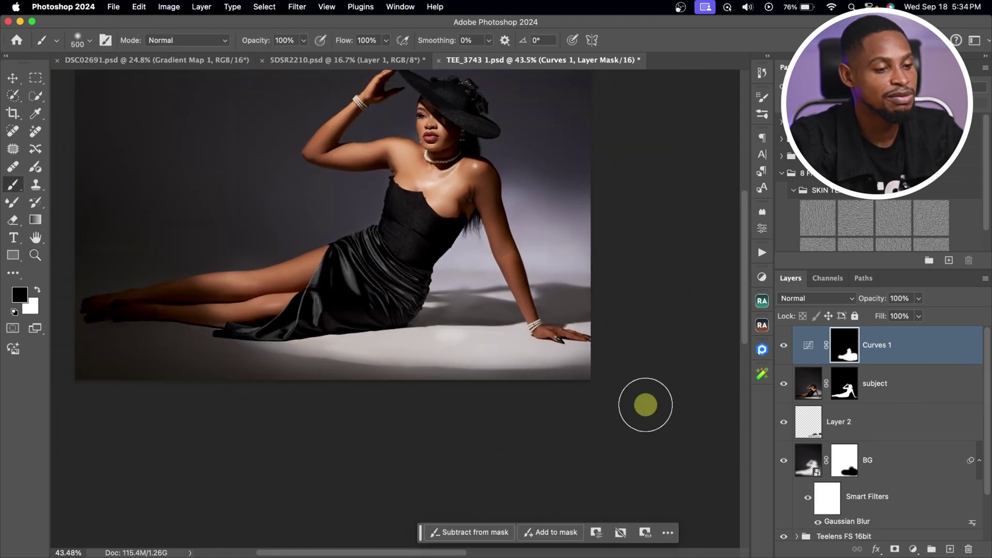
pyautogui.press('super+alt+shift+e')
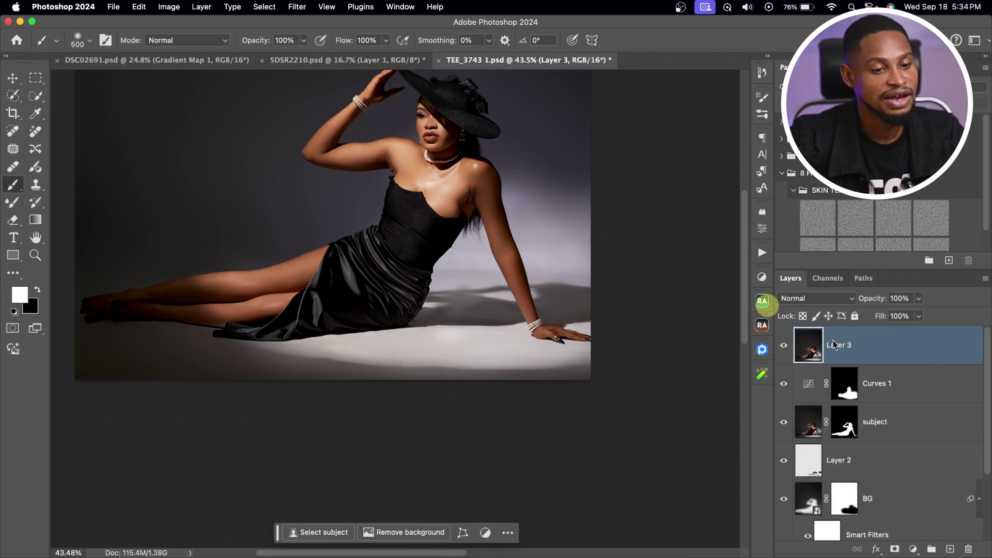
pyautogui.press('x')
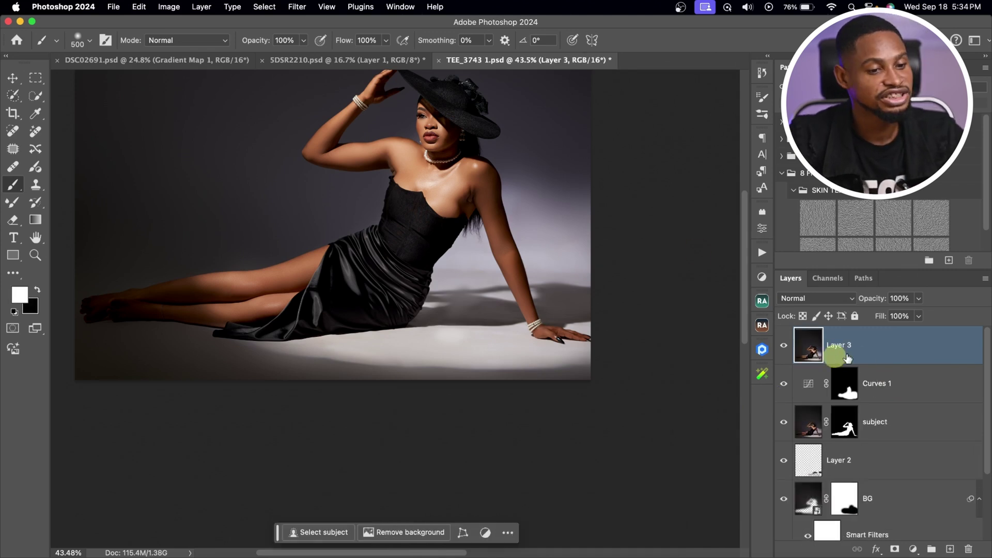
# Step: Select the front strip of floor below the dress with a 175 px Selection Brush, subtracting the part overlapping the dress
pyautogui.click(12, 96)
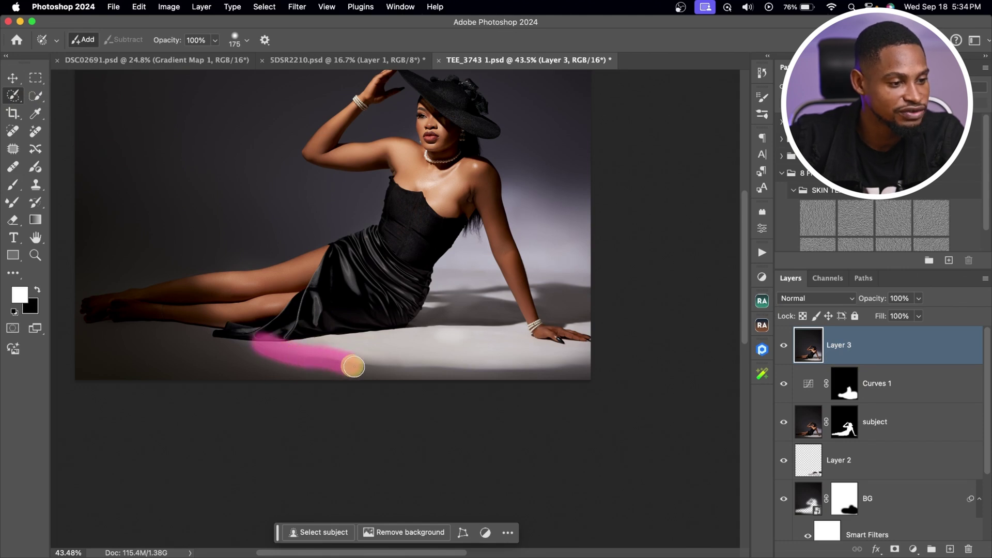
pyautogui.moveTo(353, 367)
pyautogui.mouseDown()
pyautogui.moveTo(570, 380)
pyautogui.moveTo(595, 370)
pyautogui.moveTo(410, 369)
pyautogui.moveTo(305, 353)
pyautogui.moveTo(356, 367)
pyautogui.mouseUp()
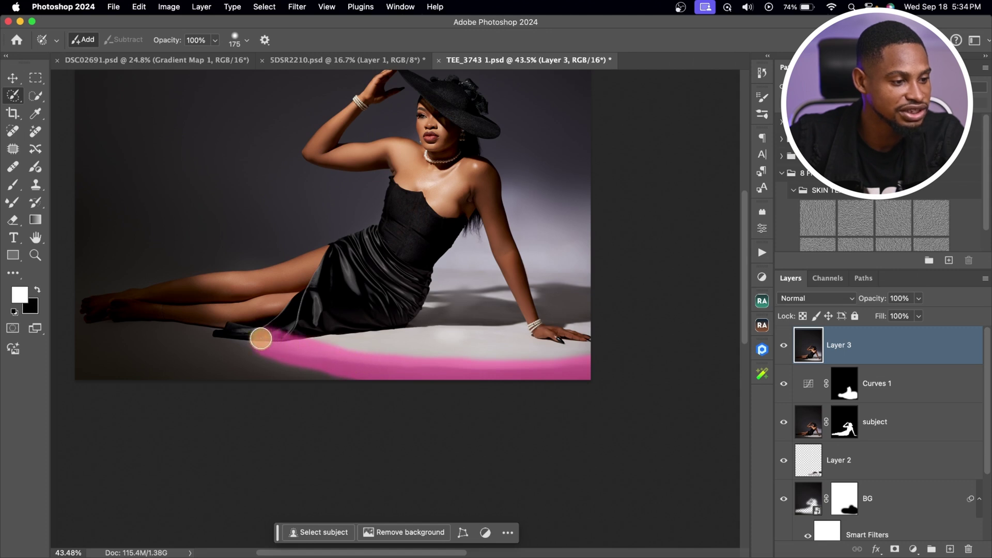
pyautogui.click(124, 40)
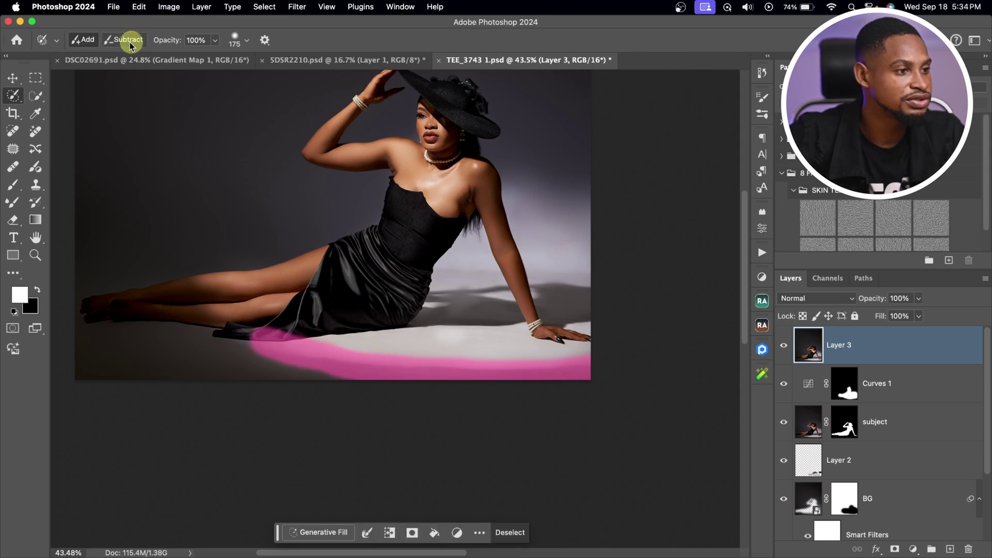
pyautogui.moveTo(277, 317); pyautogui.dragTo(301, 316)
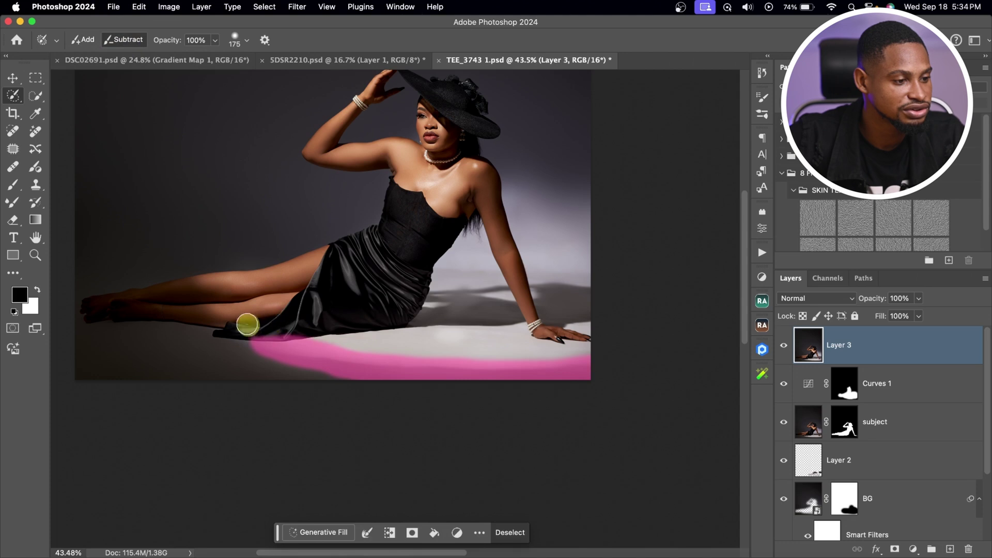
# Step: Run Generative Fill on the selected floor strip with an empty prompt, compare the variations and keep the second one
pyautogui.click(323, 528)
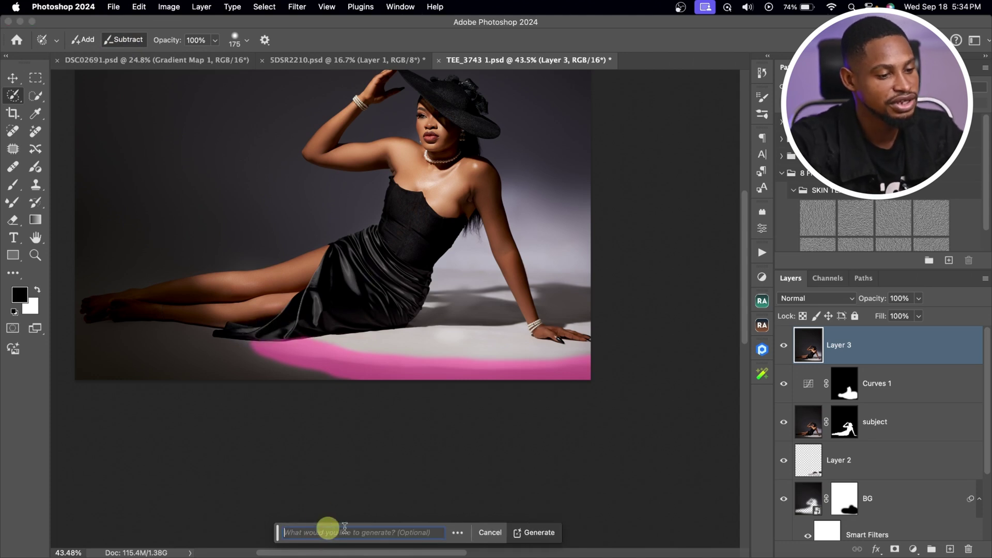
pyautogui.click(530, 532)
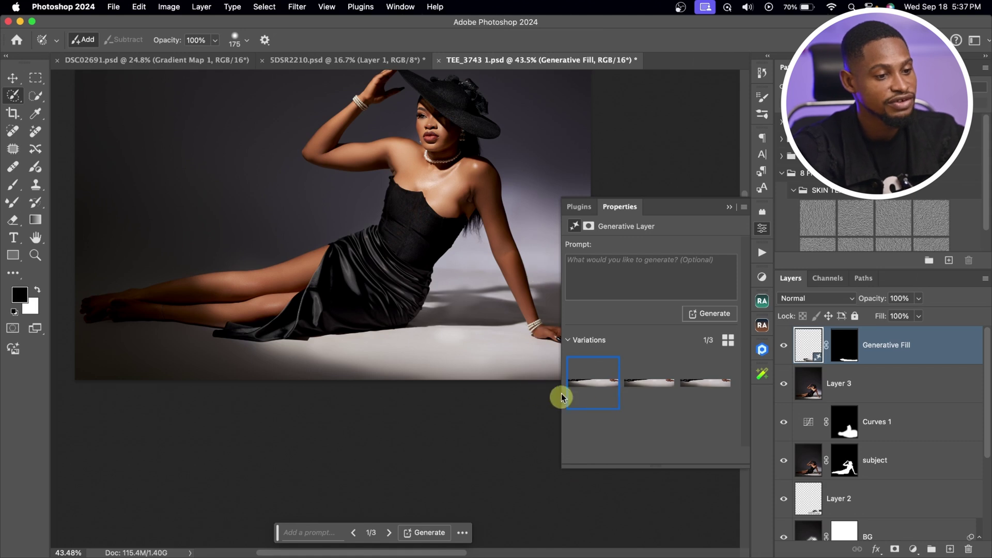
pyautogui.moveTo(601, 391)
pyautogui.click(649, 382)
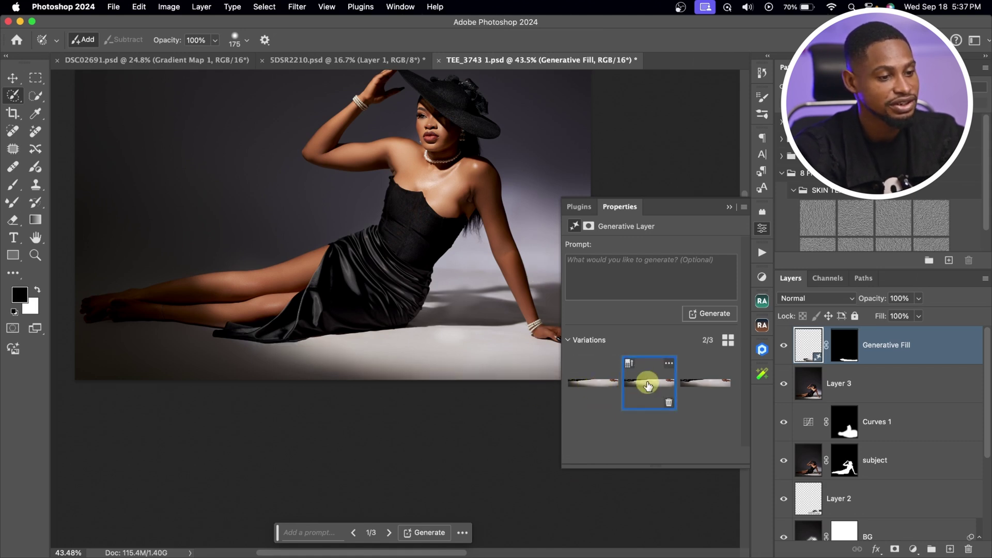
pyautogui.click(727, 380)
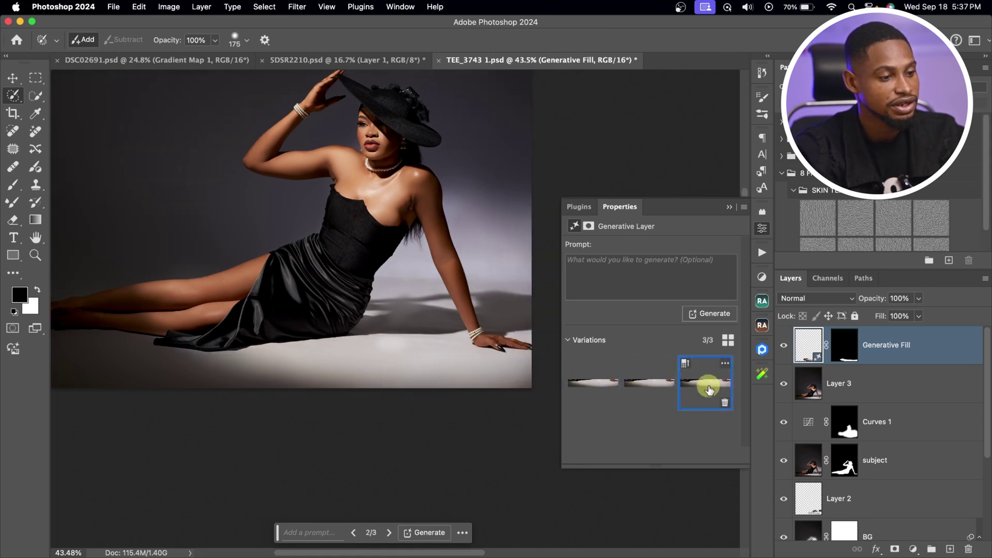
pyautogui.click(643, 383)
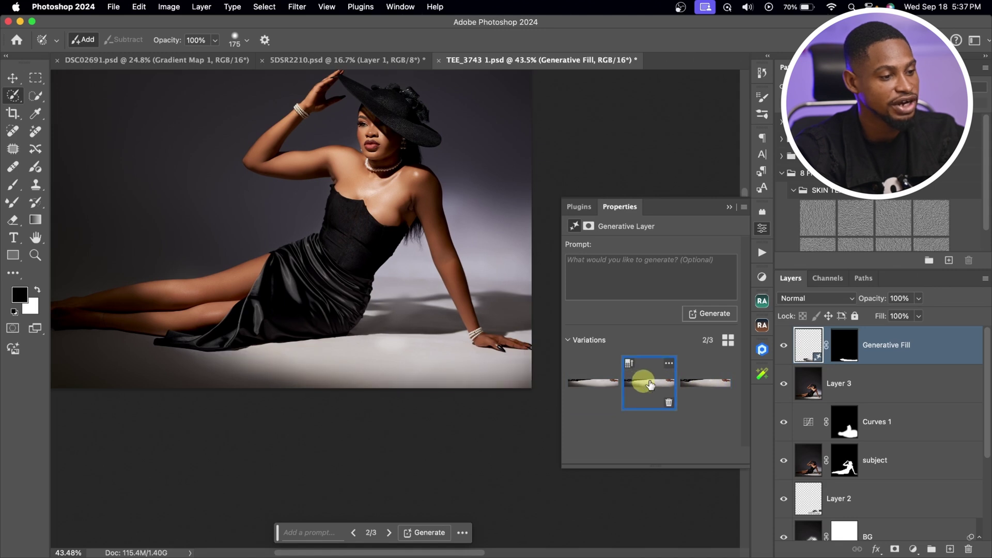
pyautogui.click(730, 207)
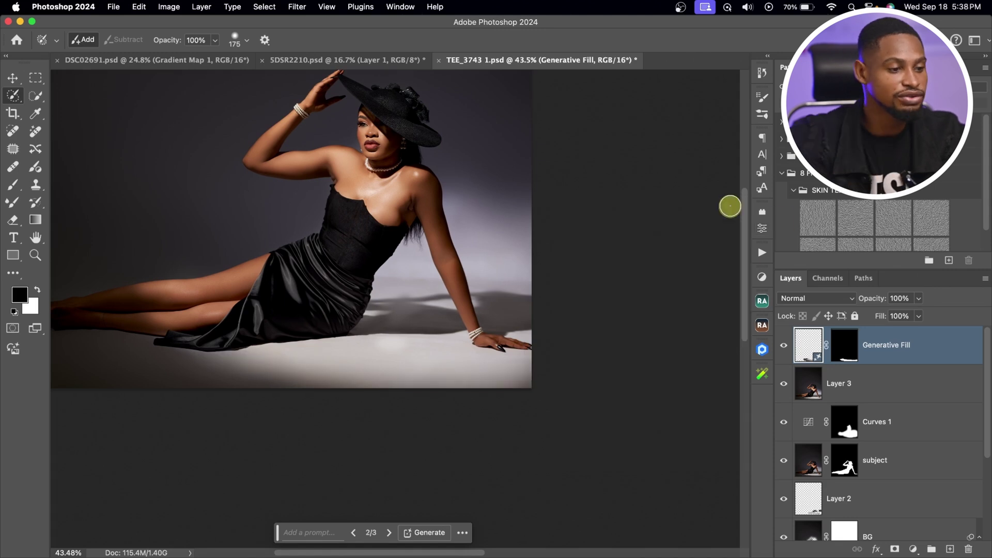
# Step: Check the regenerated floor in the whole image by hiding and showing the Generative Fill layer
pyautogui.press('x')
pyautogui.moveTo(461, 356); pyautogui.dragTo(413, 360)
pyautogui.moveTo(463, 349); pyautogui.dragTo(536, 365)
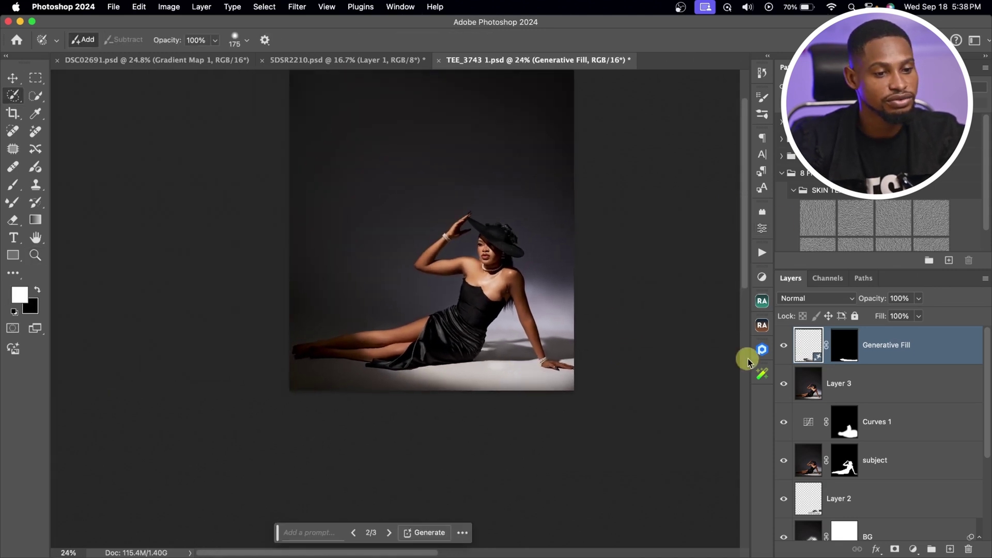
pyautogui.click(782, 353)
pyautogui.click(783, 353)
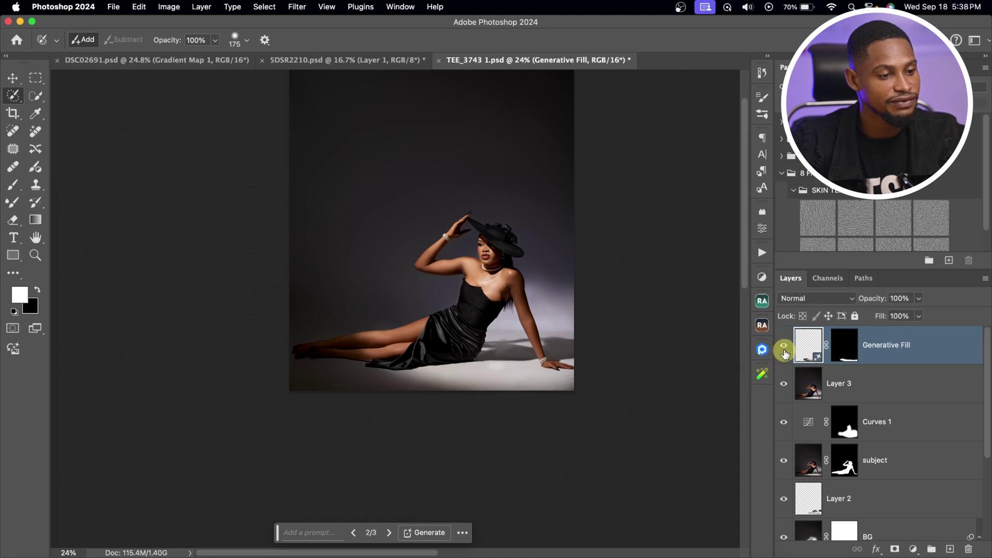
pyautogui.click(785, 353)
pyautogui.click(784, 350)
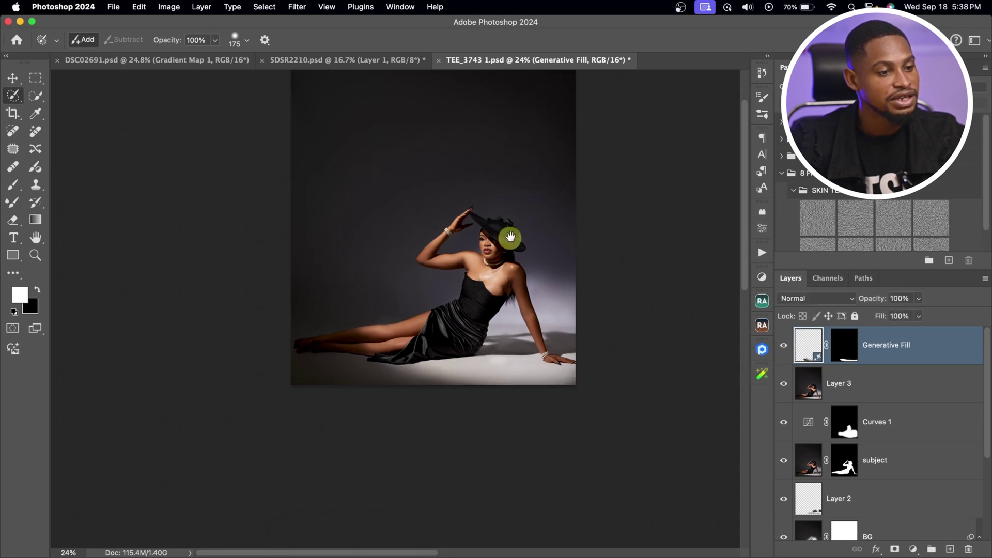
pyautogui.moveTo(489, 227); pyautogui.dragTo(509, 304)
pyautogui.moveTo(507, 357)
pyautogui.mouseDown()
pyautogui.moveTo(535, 343)
pyautogui.moveTo(520, 332)
pyautogui.mouseUp()
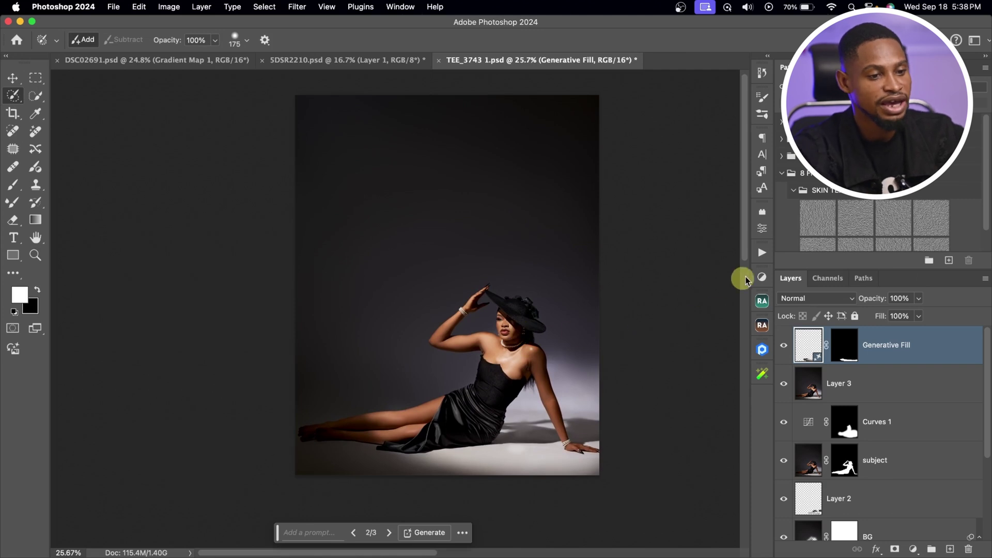
# Step: Add a Black & White adjustment layer on top with Reds at 56 and Yellows at 67
pyautogui.click(762, 279)
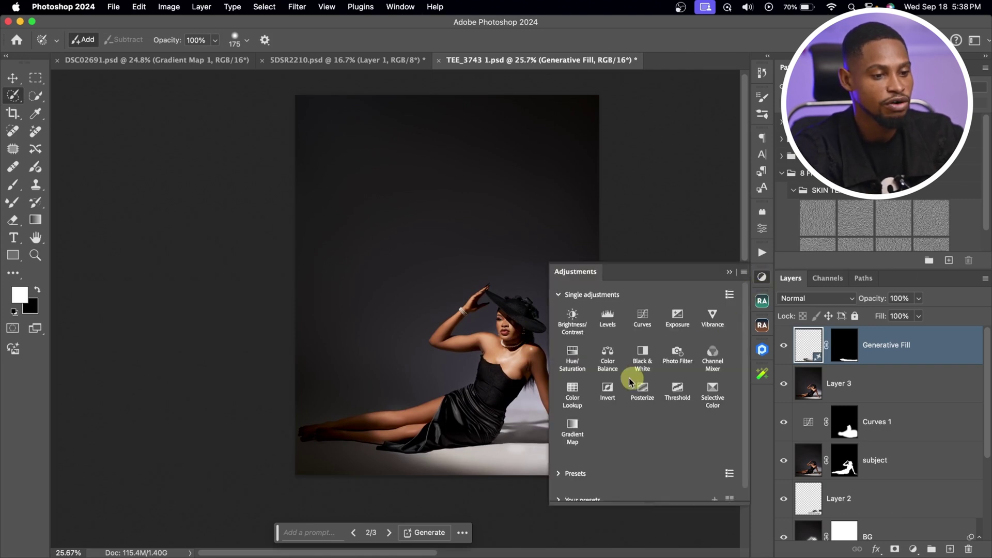
pyautogui.click(643, 358)
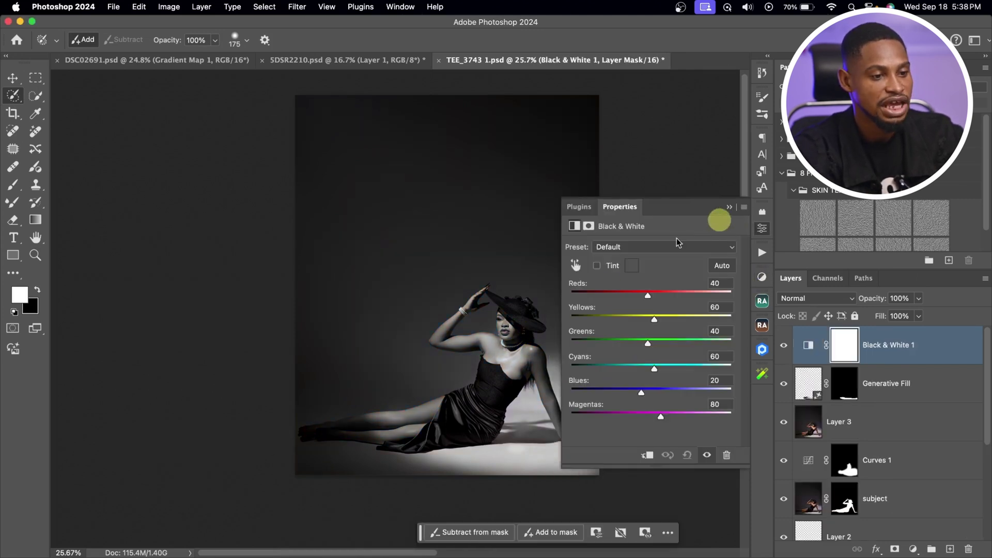
pyautogui.hscroll(5, 444, 313)
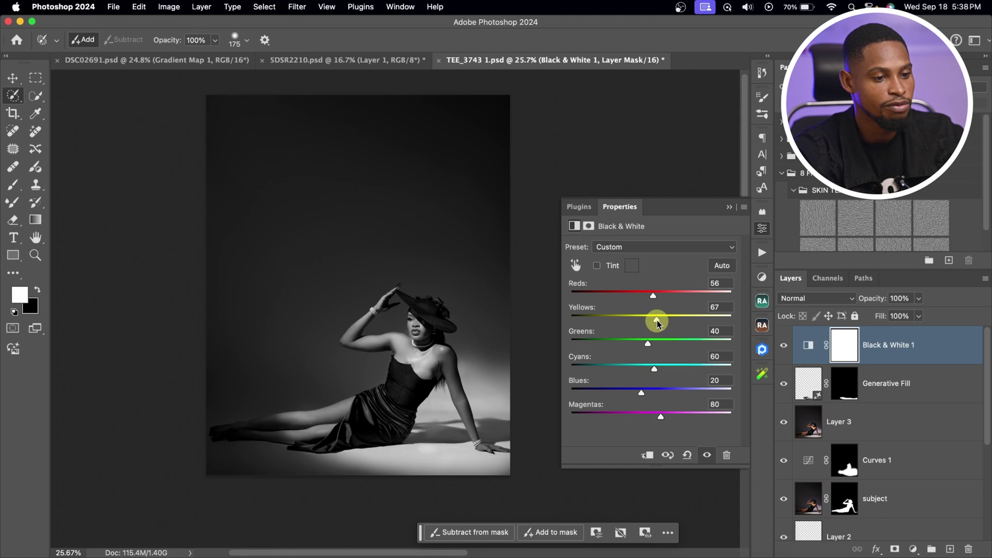
pyautogui.click(729, 208)
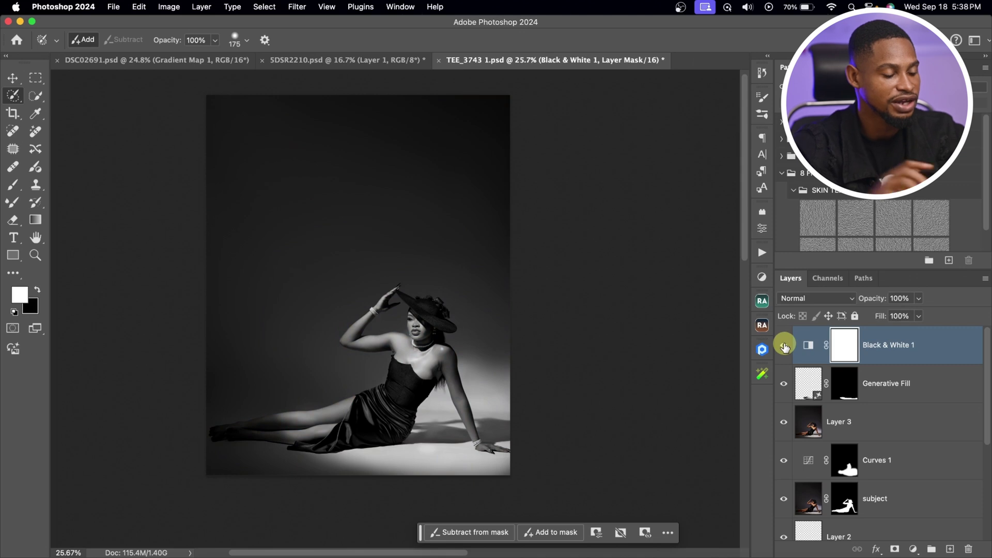
# Step: Stamp the visible black-and-white result into a new layer and open it in the Camera Raw Filter
pyautogui.scroll(2, 461, 339)
pyautogui.moveTo(466, 362); pyautogui.dragTo(635, 303)
pyautogui.moveTo(546, 287); pyautogui.dragTo(512, 237)
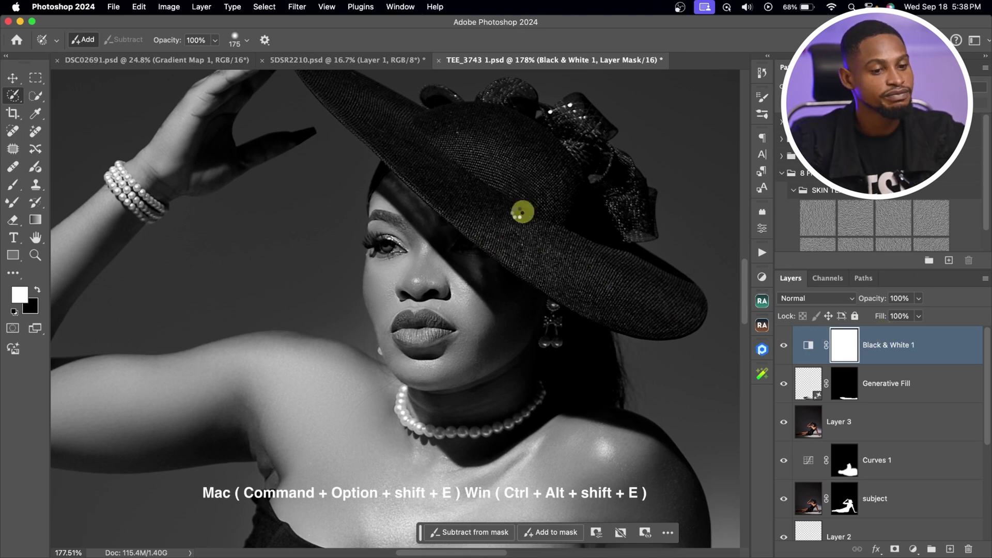
pyautogui.press('super+alt+shift+e')
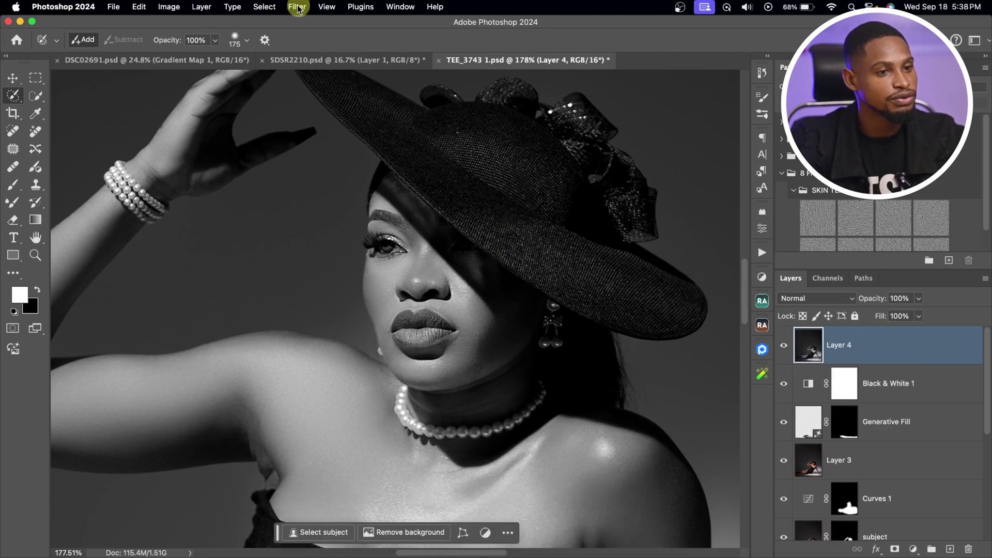
pyautogui.click(297, 7)
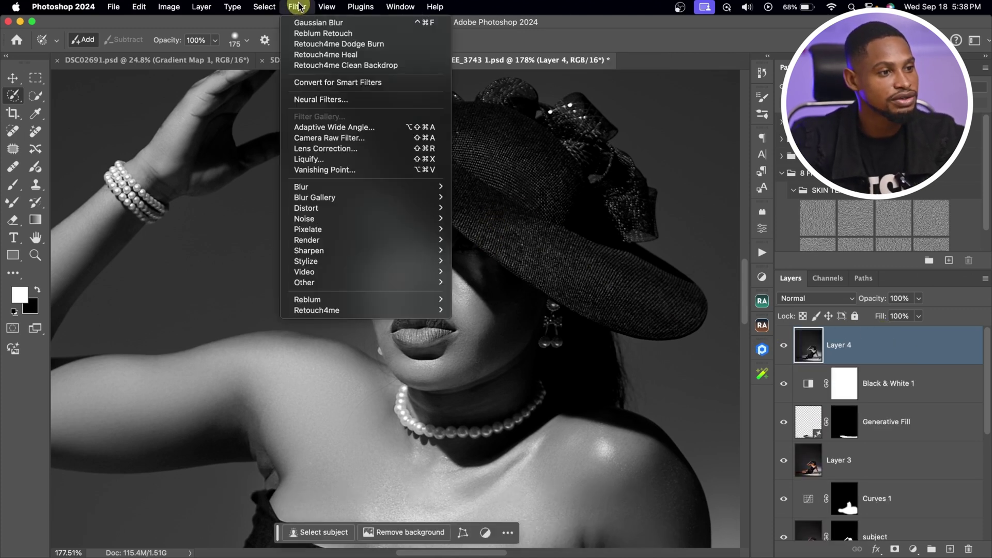
pyautogui.click(338, 138)
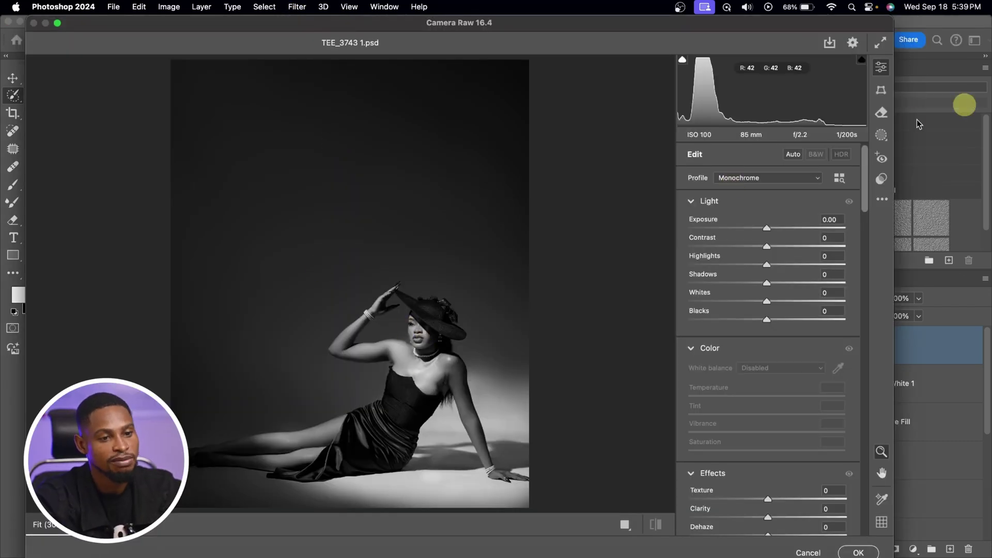
# Step: Create a brush mask with feather 97 and paint it over the shadowed side of the face beneath the hat brim
pyautogui.click(880, 136)
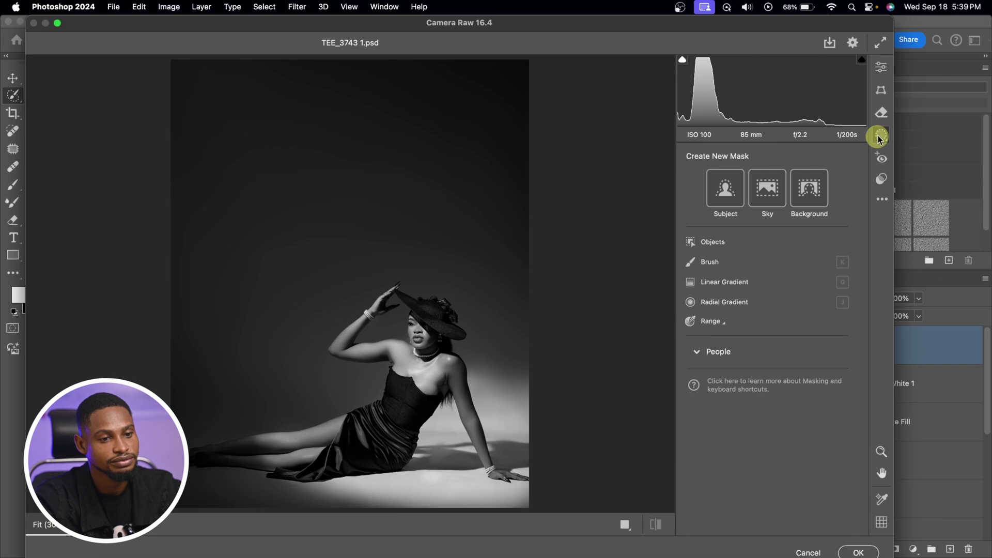
pyautogui.click(704, 262)
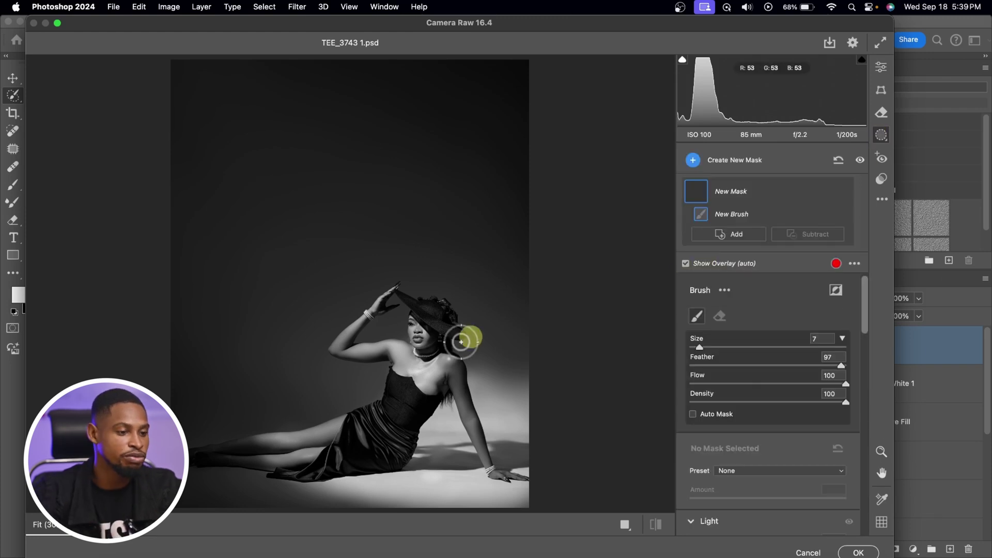
pyautogui.moveTo(432, 325); pyautogui.dragTo(547, 313)
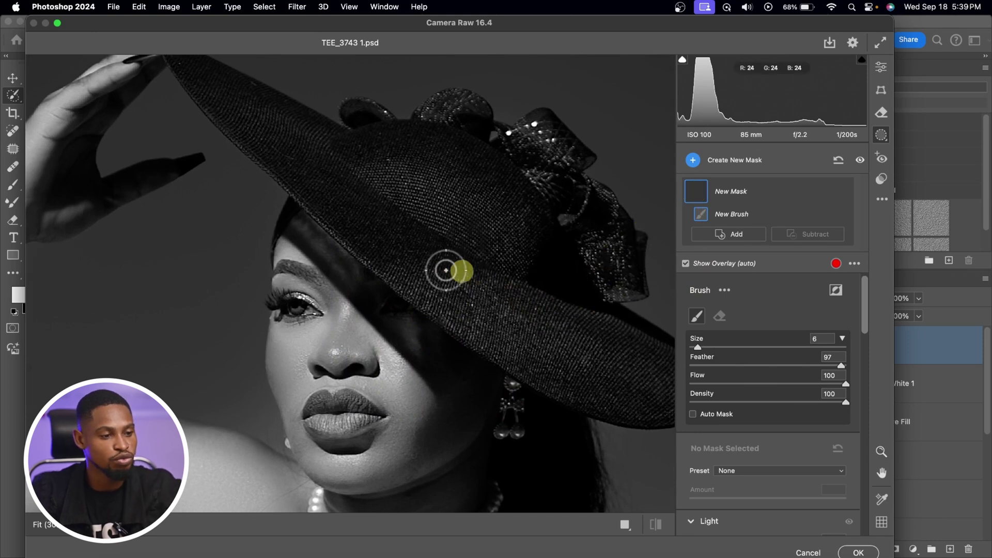
pyautogui.press('[')
pyautogui.moveTo(301, 227)
pyautogui.mouseDown()
pyautogui.moveTo(461, 407)
pyautogui.moveTo(469, 389)
pyautogui.moveTo(395, 326)
pyautogui.mouseUp()
pyautogui.press(']')
pyautogui.press(']')
# Step: Darken the masked face shadow by setting Exposure to -1.70 and Blacks to -30
pyautogui.moveTo(865, 331); pyautogui.dragTo(868, 358)
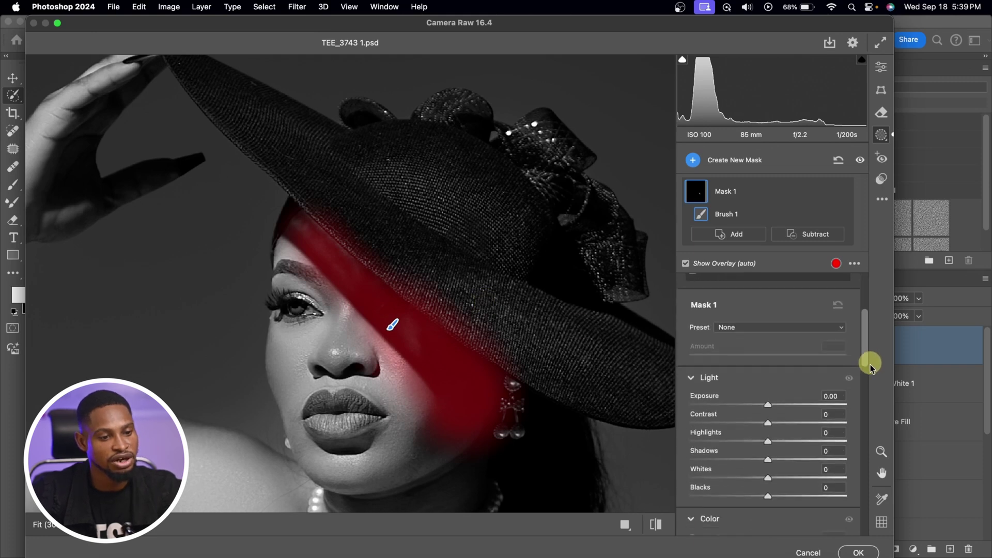
pyautogui.moveTo(772, 383); pyautogui.dragTo(736, 391)
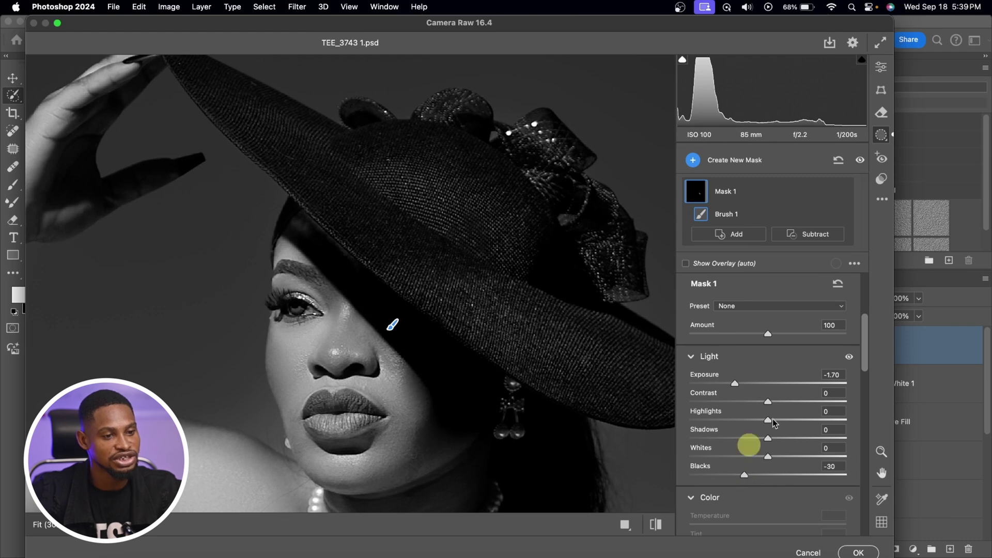
# Step: Compare the before and after views of the darkened face shadow in the portrait
pyautogui.click(658, 523)
pyautogui.click(657, 526)
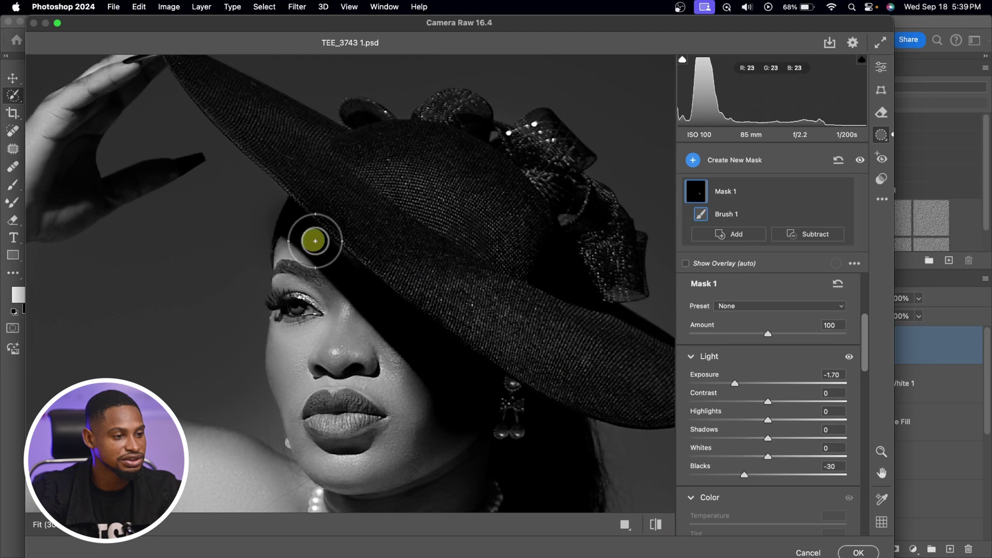
pyautogui.click(655, 531)
pyautogui.click(655, 532)
pyautogui.keyDown('alt'); pyautogui.click(545, 344); pyautogui.keyUp('alt')
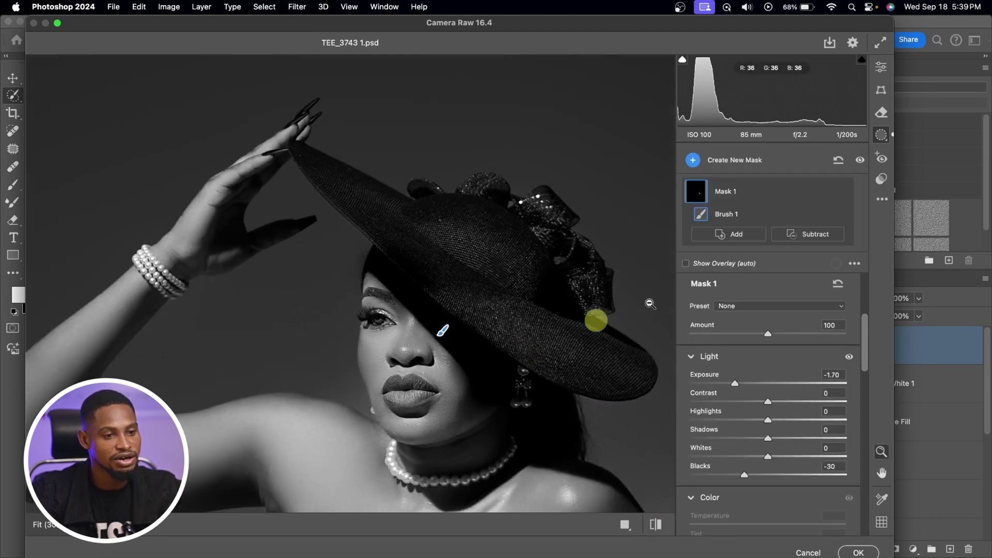
# Step: Refine the face mask by subtracting a brush area on the hat and adding small brush strokes beneath the brim above the eyebrow
pyautogui.click(808, 234)
pyautogui.click(836, 316)
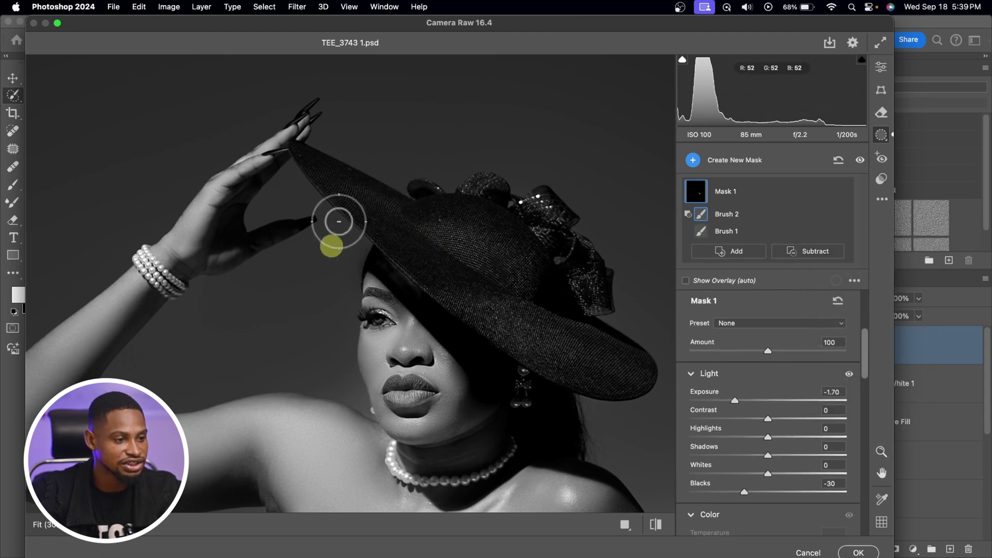
pyautogui.click(731, 251)
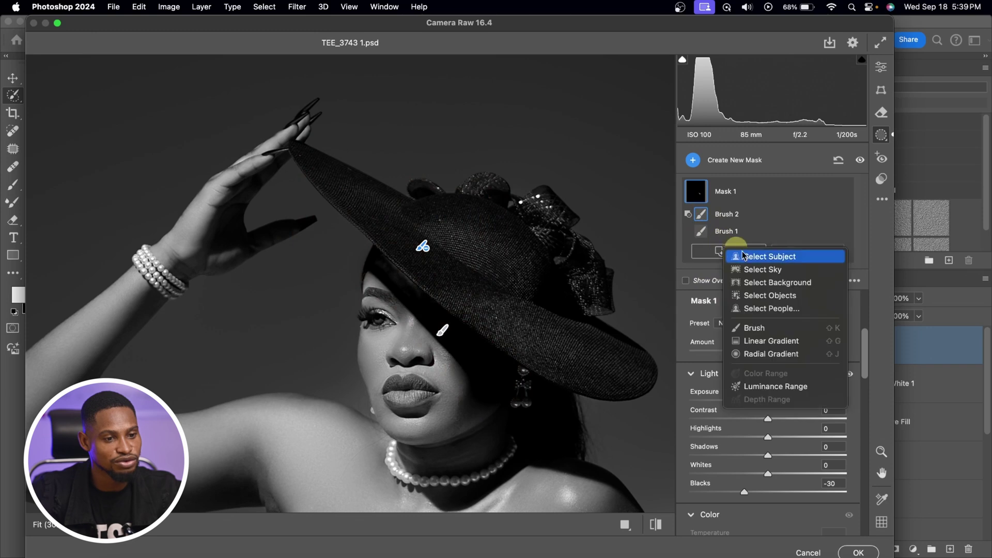
pyautogui.click(754, 328)
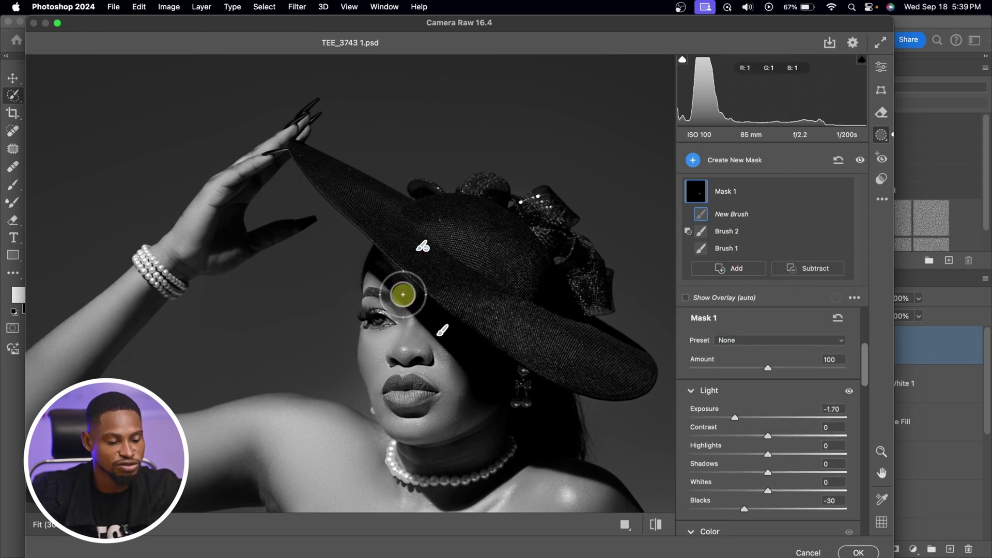
pyautogui.press('[')
pyautogui.press('[')
pyautogui.press('[')
pyautogui.press('[')
pyautogui.press('[')
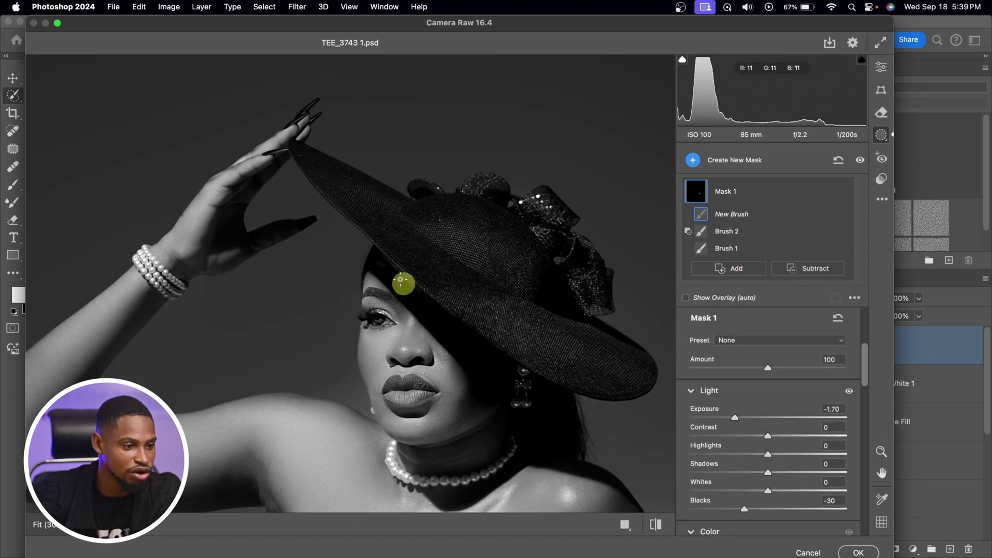
pyautogui.moveTo(381, 264); pyautogui.dragTo(382, 266)
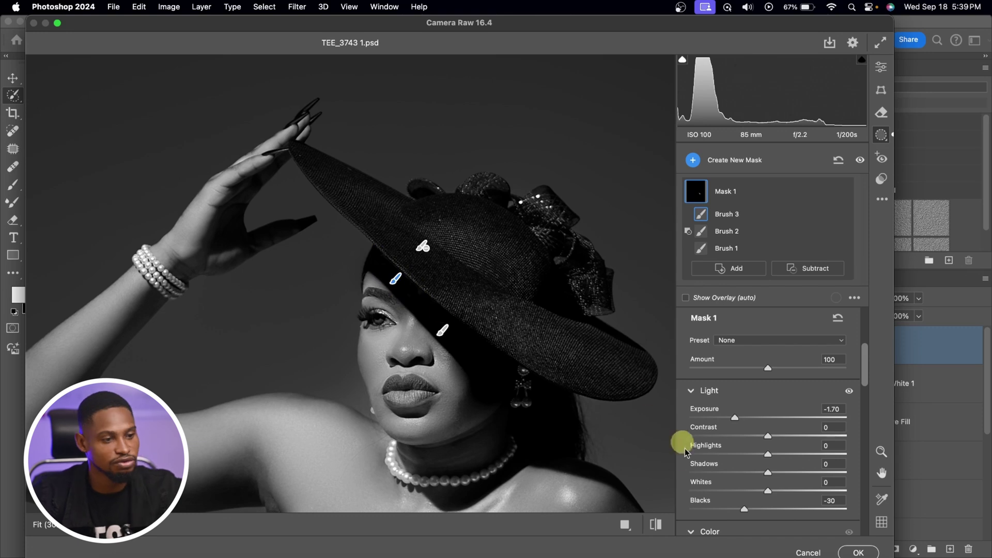
# Step: Compare the refined shadow mask with the unedited view and check it across the whole figure
pyautogui.click(653, 529)
pyautogui.click(653, 530)
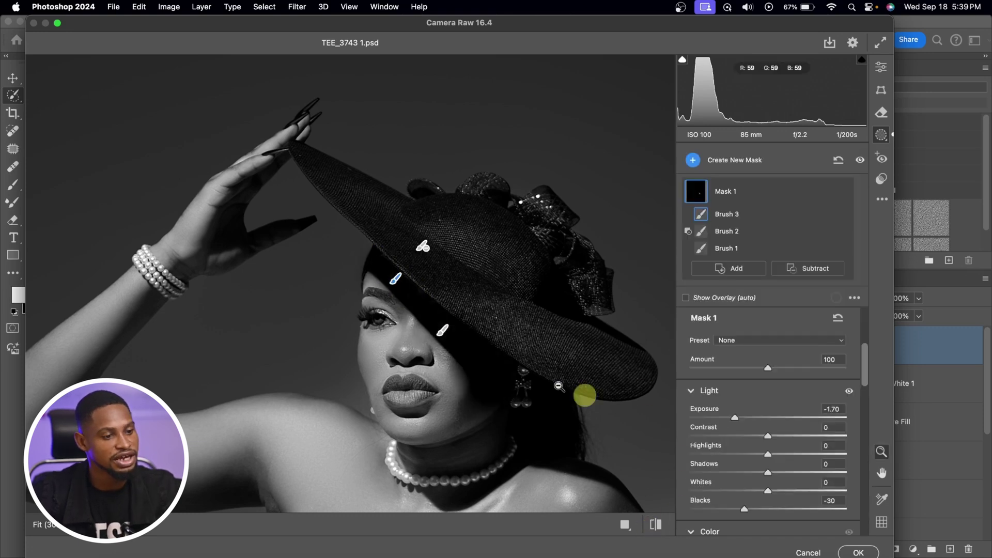
pyautogui.scroll(-5, 541, 361)
pyautogui.moveTo(526, 243); pyautogui.dragTo(487, 168)
# Step: Set the global Contrast to +10 and Texture to +8, and apply the Camera Raw edits to the layer
pyautogui.click(875, 91)
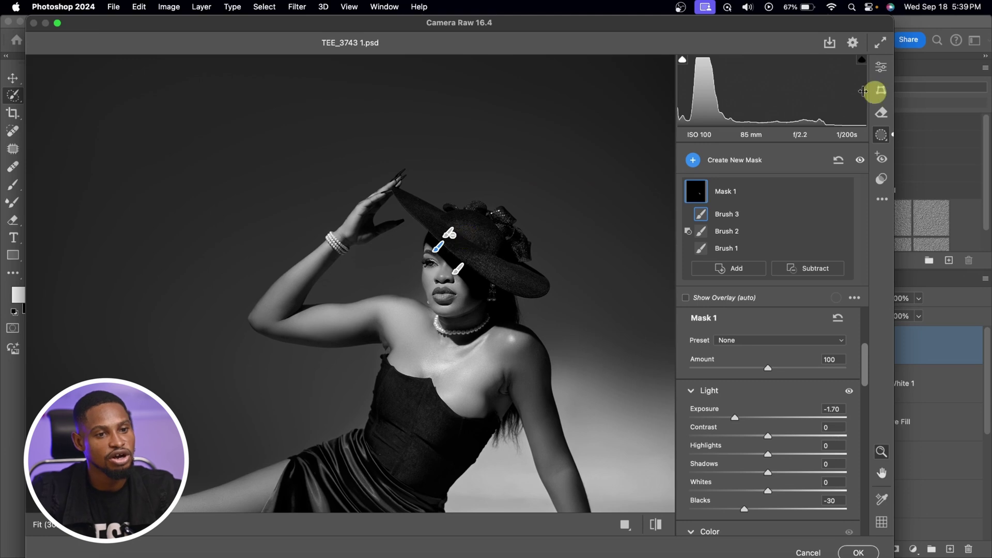
pyautogui.click(878, 69)
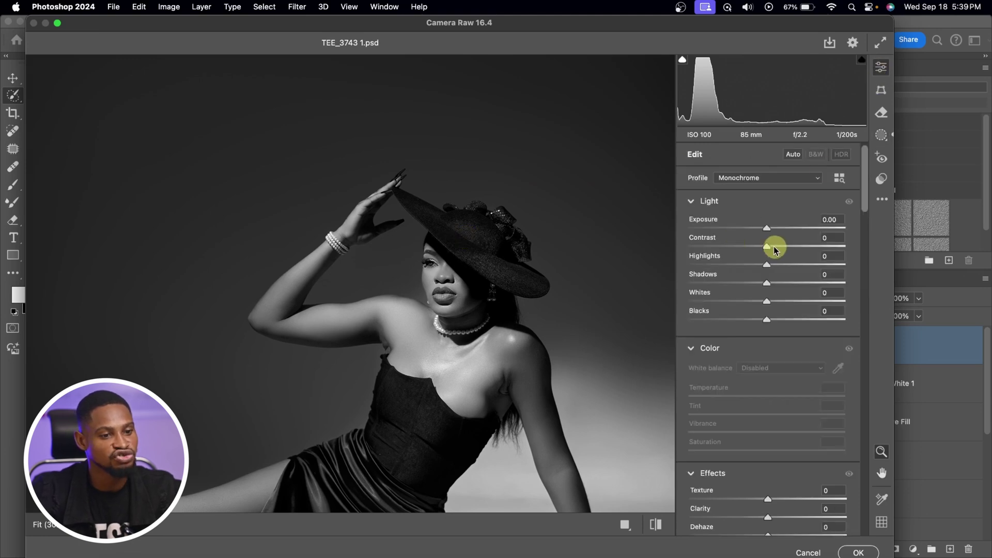
pyautogui.moveTo(769, 250); pyautogui.dragTo(777, 250)
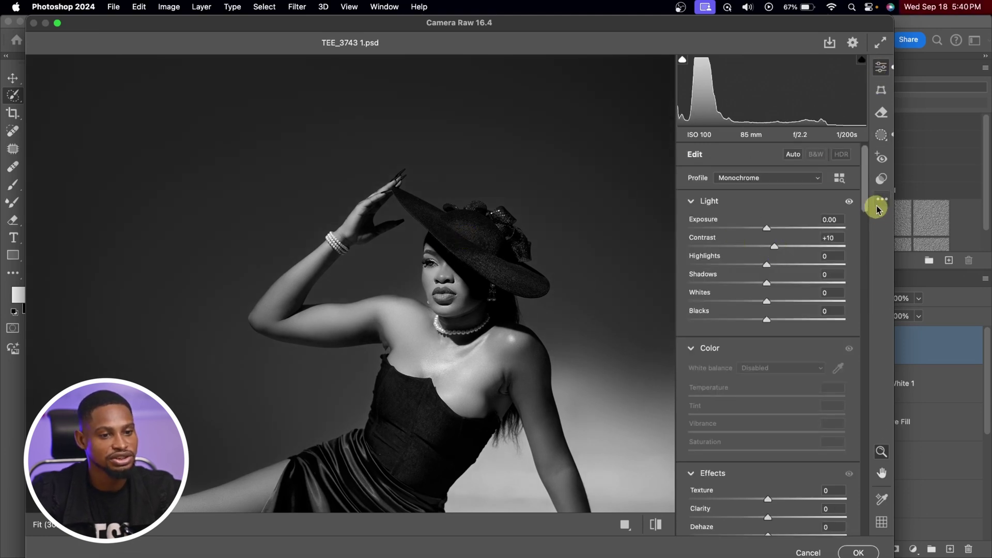
pyautogui.moveTo(865, 209); pyautogui.dragTo(866, 252)
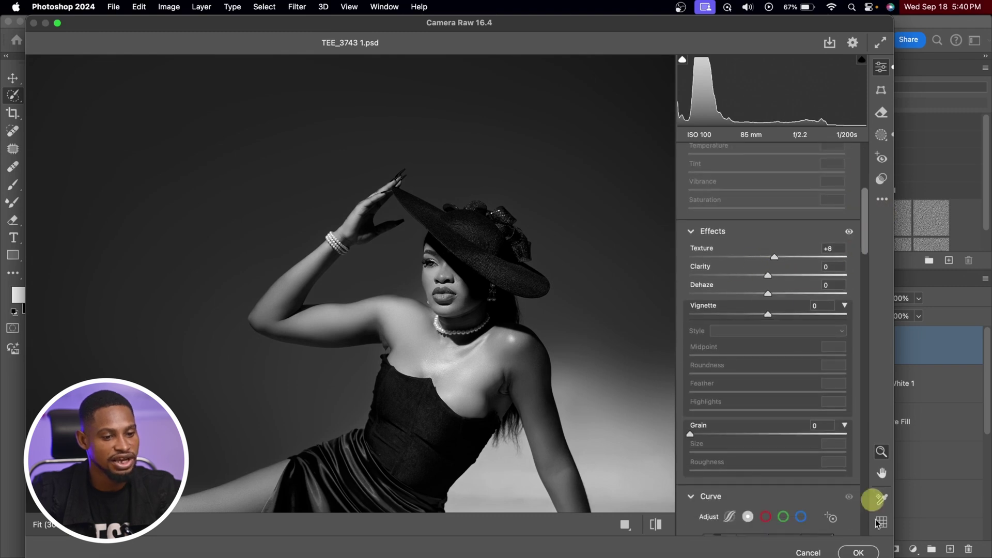
pyautogui.click(859, 554)
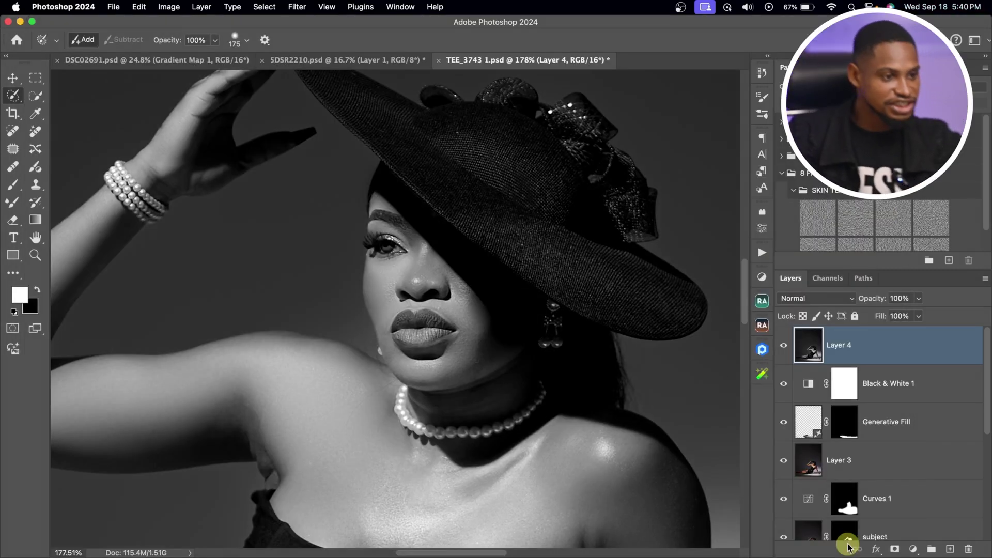
# Step: Compare the portrait with and without Layer 4, examining the face shadow and the full composition
pyautogui.click(785, 346)
pyautogui.click(785, 346)
pyautogui.click(785, 346)
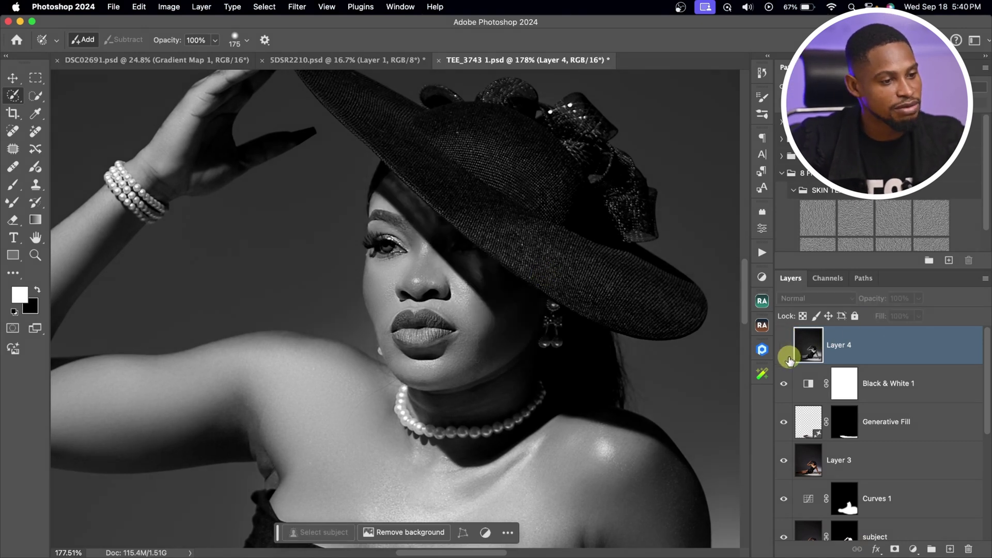
pyautogui.press('z')
pyautogui.moveTo(491, 222); pyautogui.dragTo(421, 244)
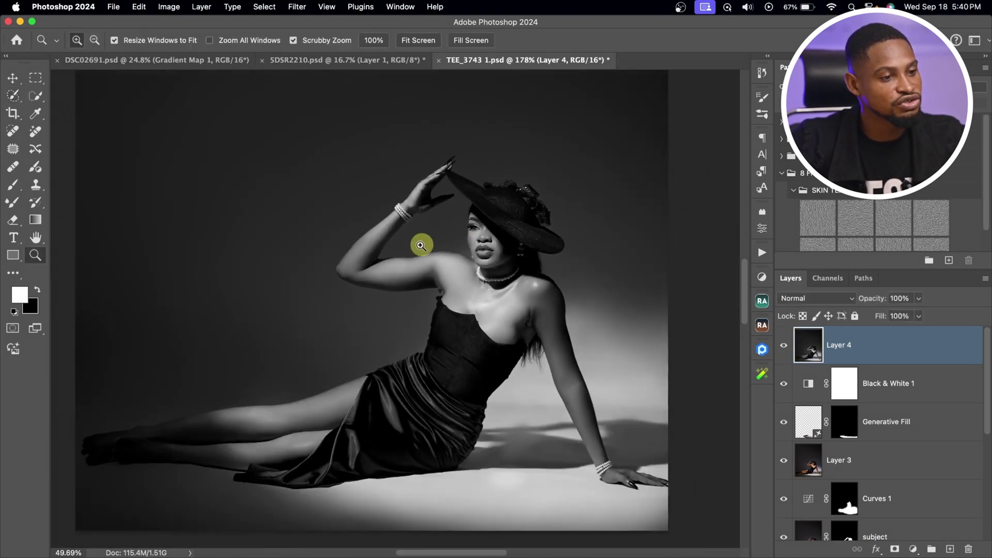
pyautogui.press('space')
pyautogui.moveTo(494, 218)
pyautogui.mouseDown()
pyautogui.moveTo(513, 273)
pyautogui.moveTo(487, 257)
pyautogui.moveTo(477, 296)
pyautogui.mouseUp()
pyautogui.press('z')
pyautogui.moveTo(544, 248); pyautogui.dragTo(562, 278)
# Step: Run the Noise action to add a Soft Light grain layer above Layer 4
pyautogui.click(762, 255)
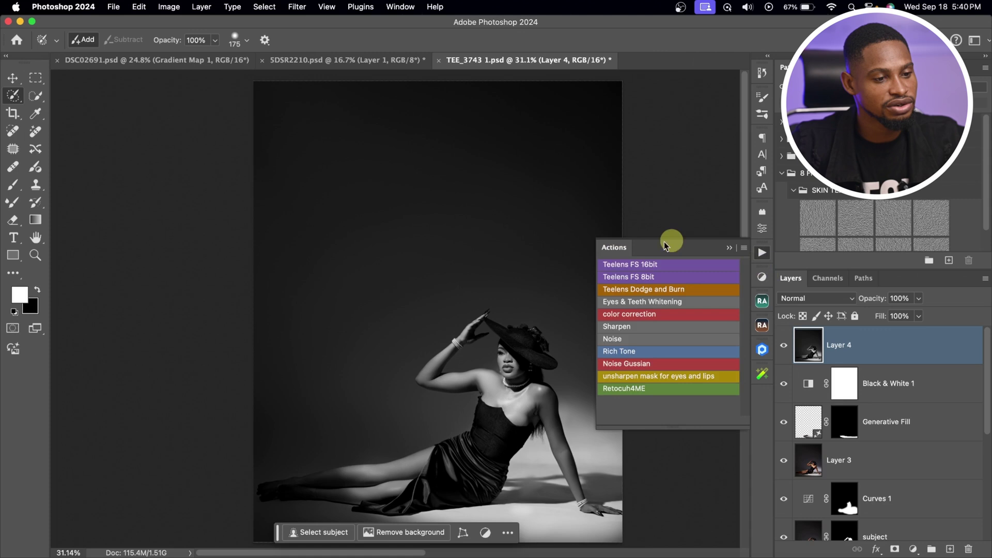
pyautogui.click(624, 342)
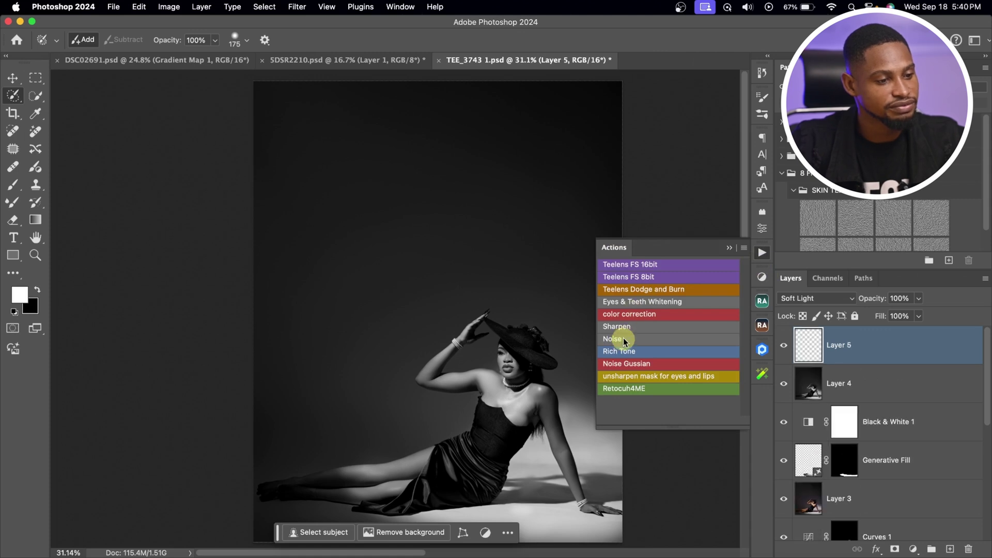
pyautogui.click(730, 248)
# Step: Set the grain layer's opacity to 30% and compare the skin with and without the grain
pyautogui.press('z')
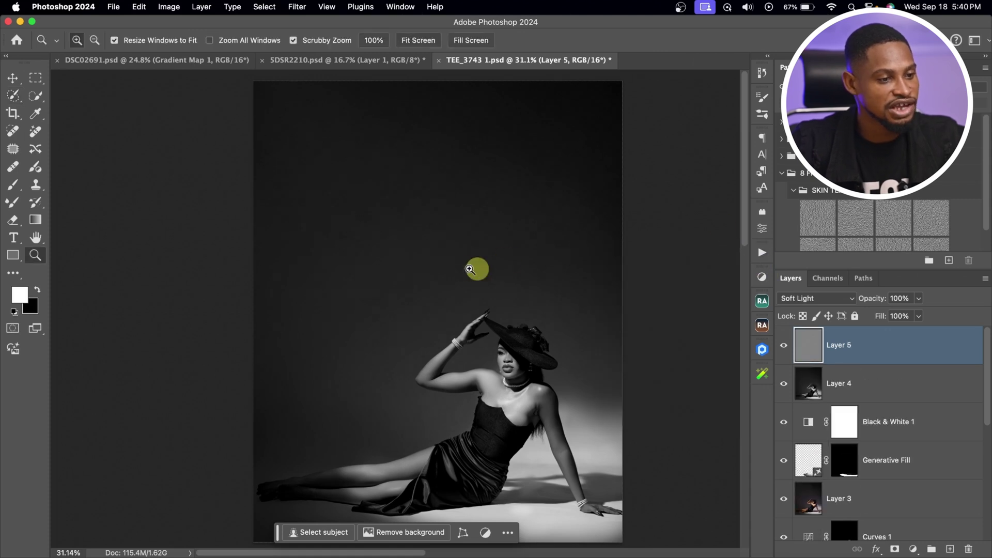
pyautogui.moveTo(471, 266)
pyautogui.mouseDown()
pyautogui.moveTo(575, 243)
pyautogui.moveTo(534, 234)
pyautogui.mouseUp()
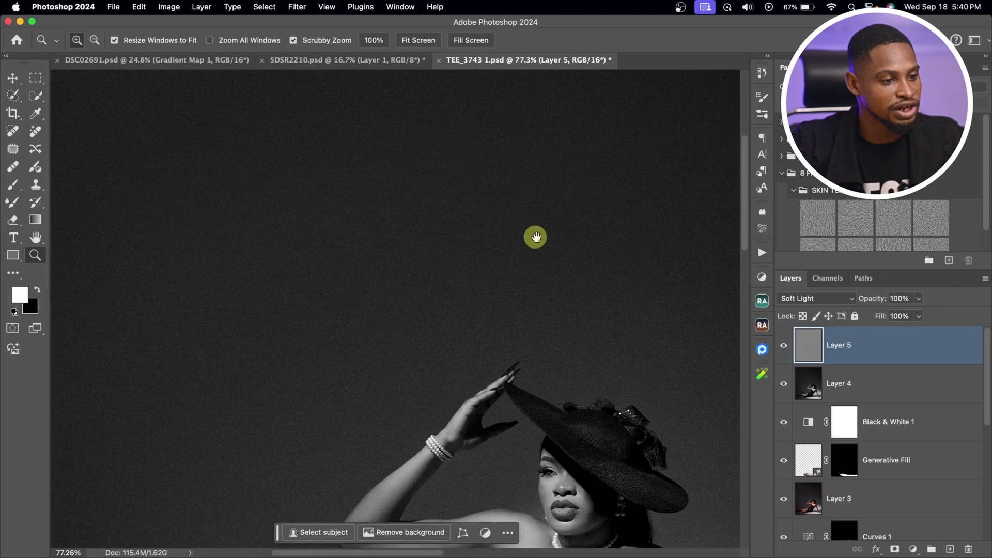
pyautogui.press('w')
pyautogui.scroll(-5, 567, 186)
pyautogui.hotkey('ctrl', 'space')
pyautogui.moveTo(558, 299); pyautogui.dragTo(413, 172)
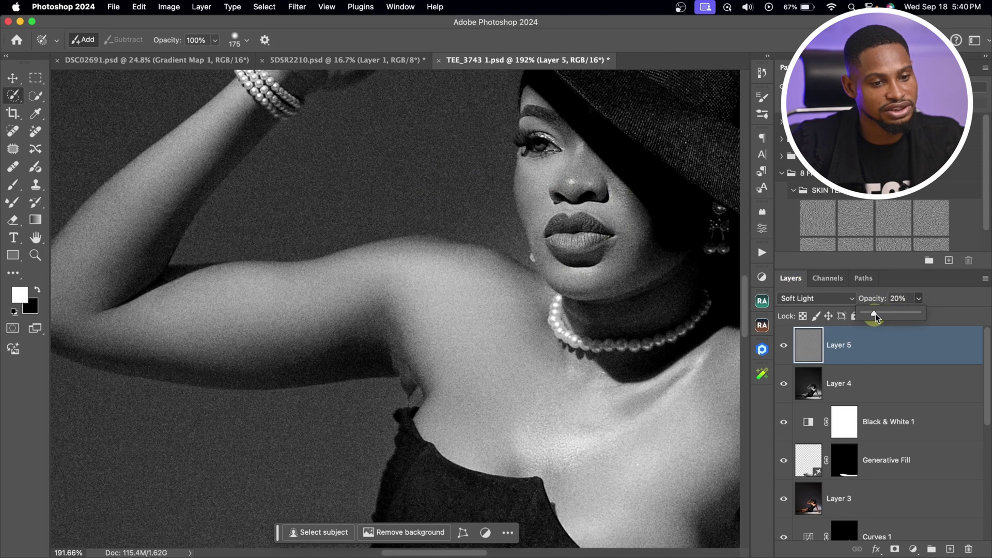
pyautogui.click(783, 345)
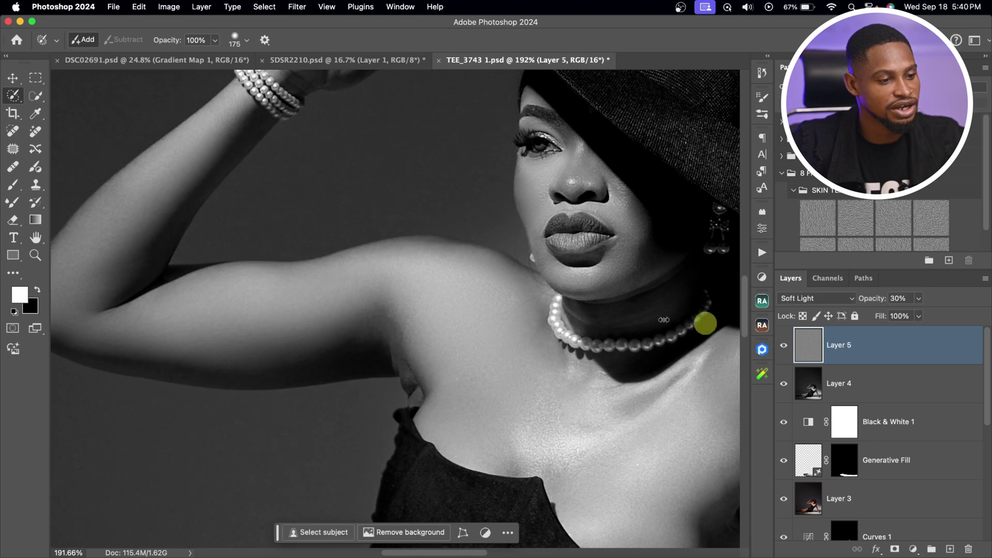
pyautogui.press('z')
pyautogui.moveTo(494, 281); pyautogui.dragTo(439, 288)
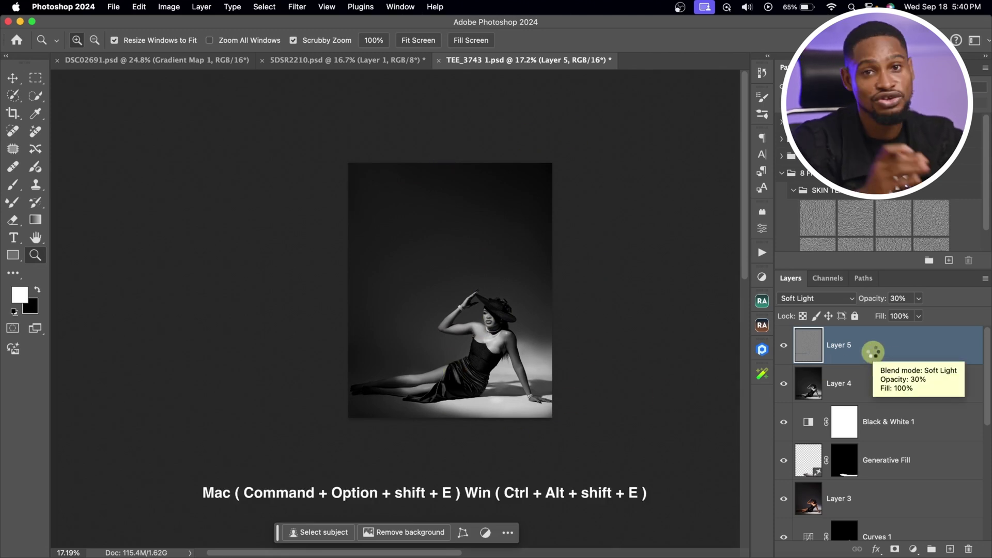
# Step: Stamp the visible image into a new layer and frame the whole canvas with a 100 px white inside stroke at 100% opacity
pyautogui.press('super+alt+shift+e')
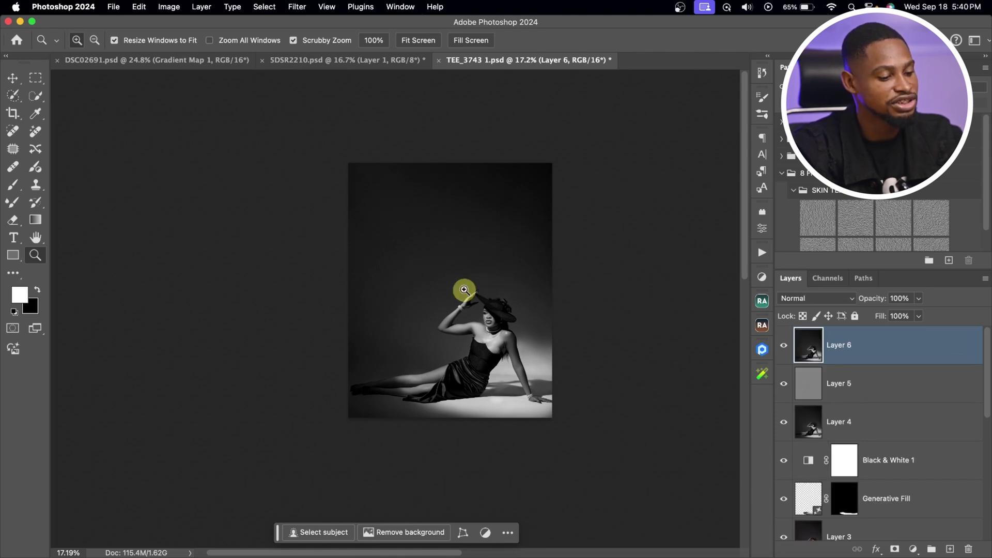
pyautogui.press('super+a')
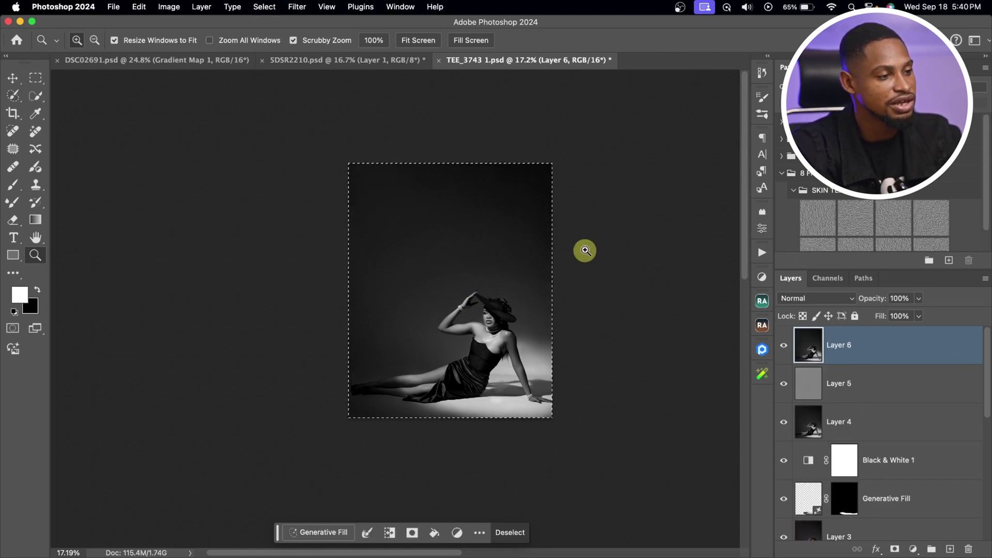
pyautogui.click(140, 7)
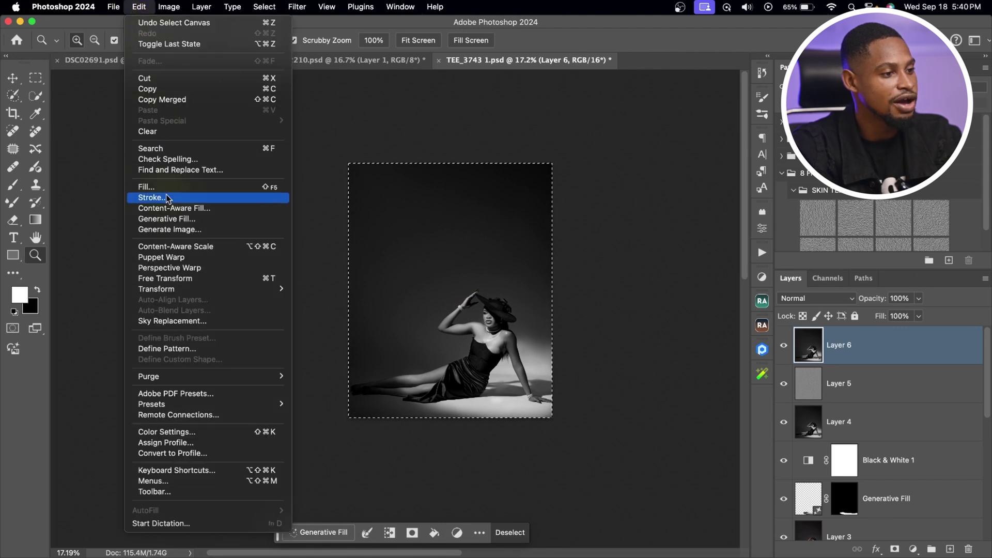
pyautogui.click(193, 199)
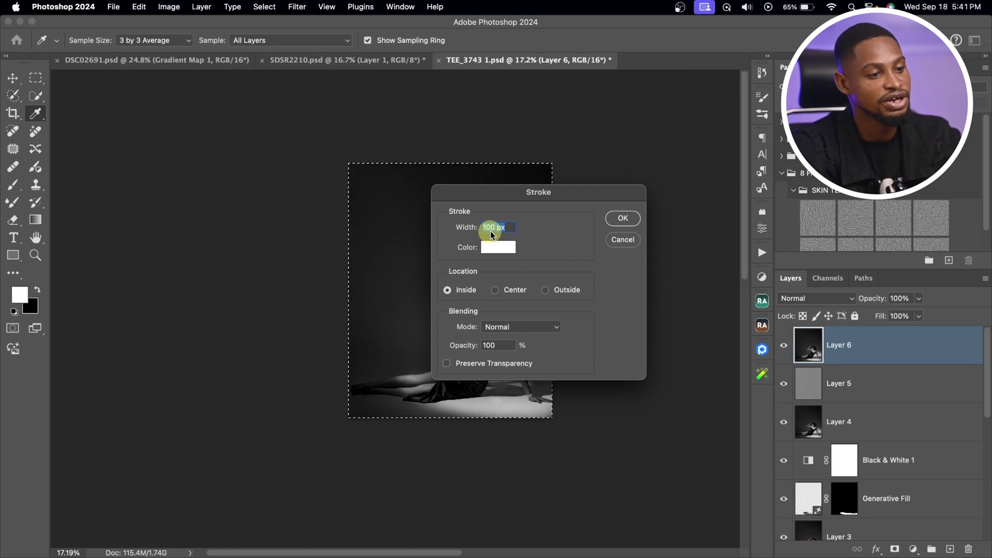
pyautogui.click(497, 247)
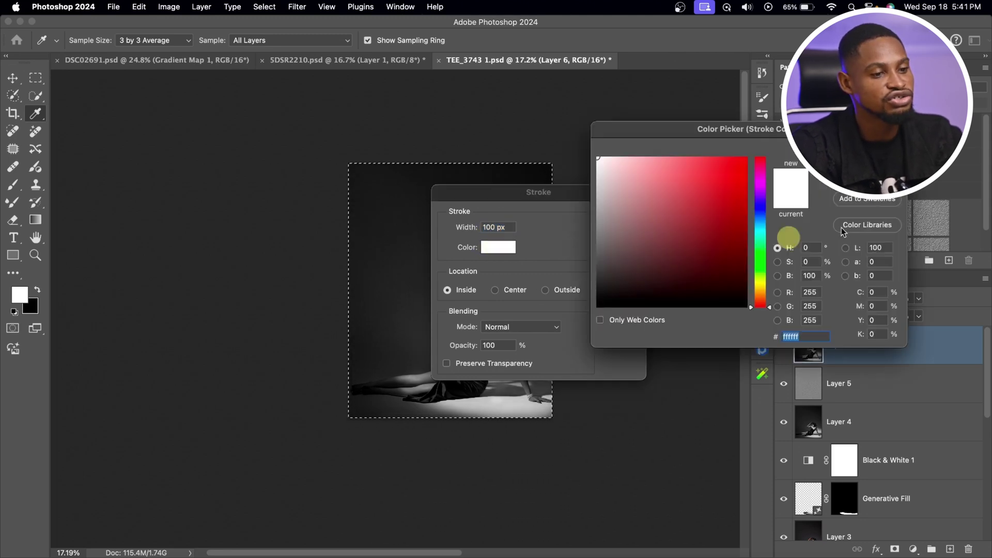
pyautogui.press('Return')
pyautogui.click(475, 290)
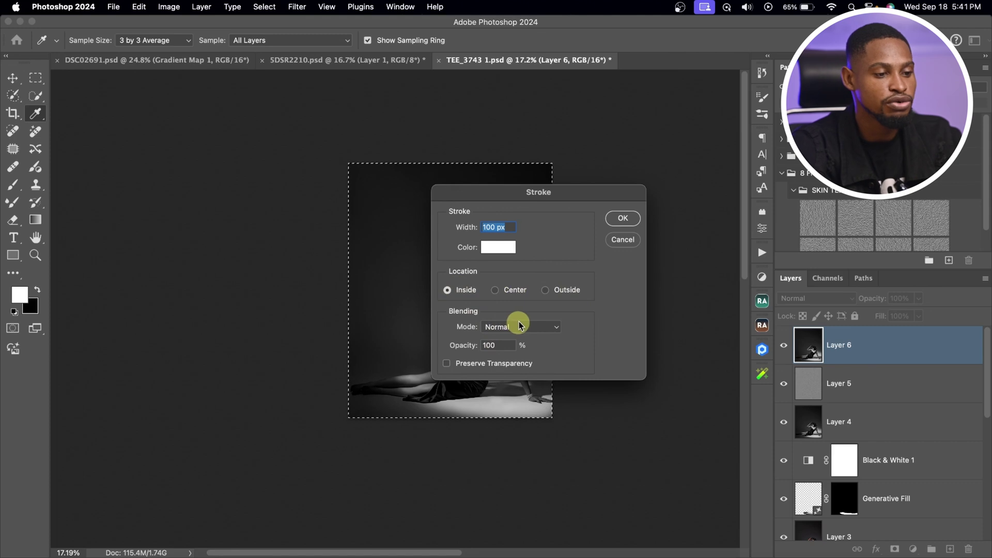
pyautogui.click(623, 218)
pyautogui.press('z')
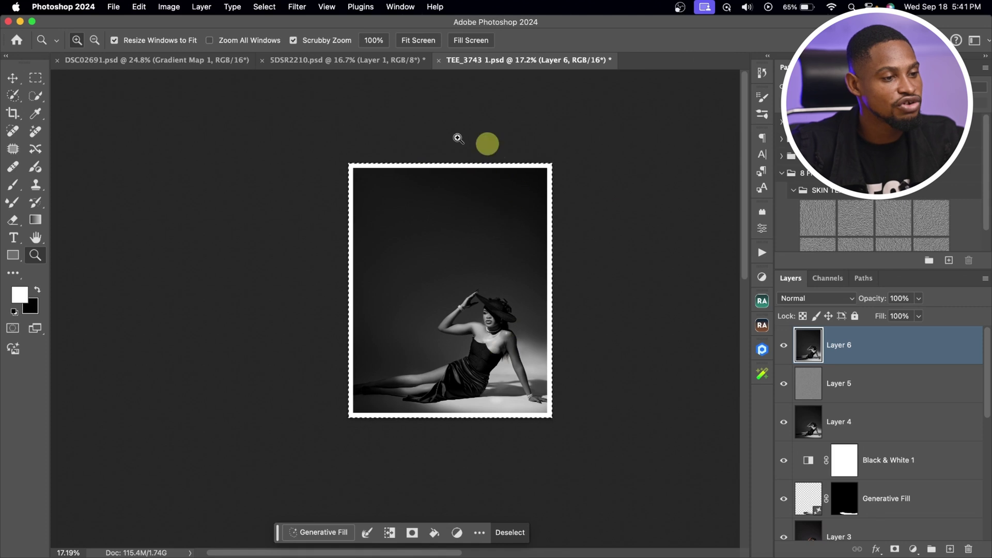
pyautogui.press('super+d')
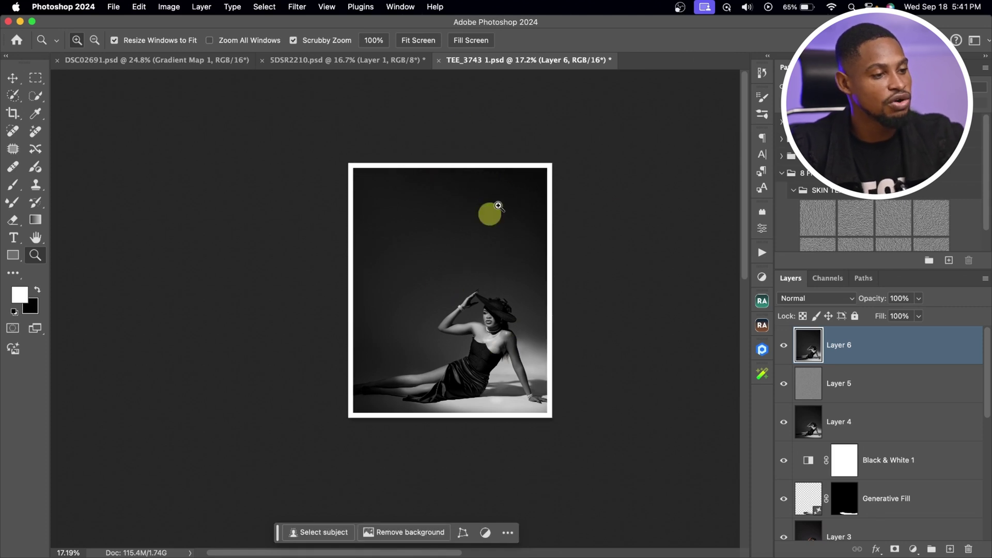
# Step: Group all the layers above the Background, from the framed top layer down to Group 2
pyautogui.moveTo(501, 237)
pyautogui.mouseDown()
pyautogui.moveTo(531, 228)
pyautogui.moveTo(527, 274)
pyautogui.moveTo(512, 230)
pyautogui.mouseUp()
pyautogui.scroll(-10, 987, 419)
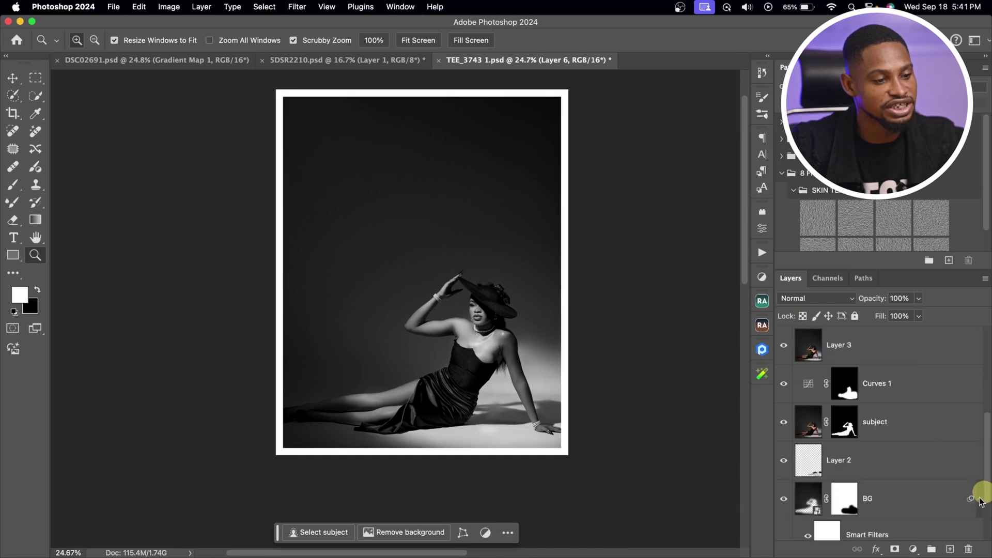
pyautogui.keyDown('shift'); pyautogui.click(876, 514); pyautogui.keyUp('shift')
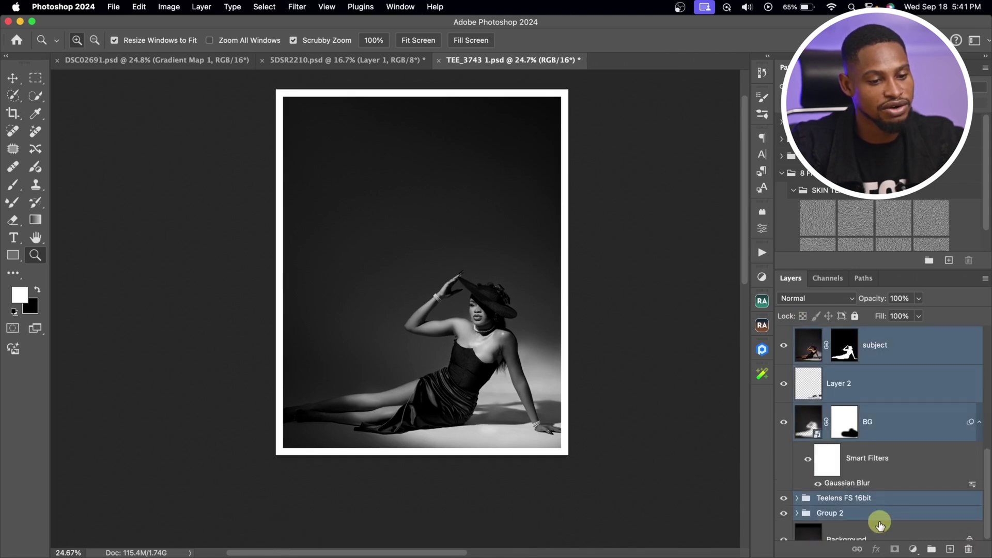
pyautogui.press('cmd+g')
# Step: Compare the original photo with the finished edit by hiding and restoring the new group
pyautogui.click(783, 333)
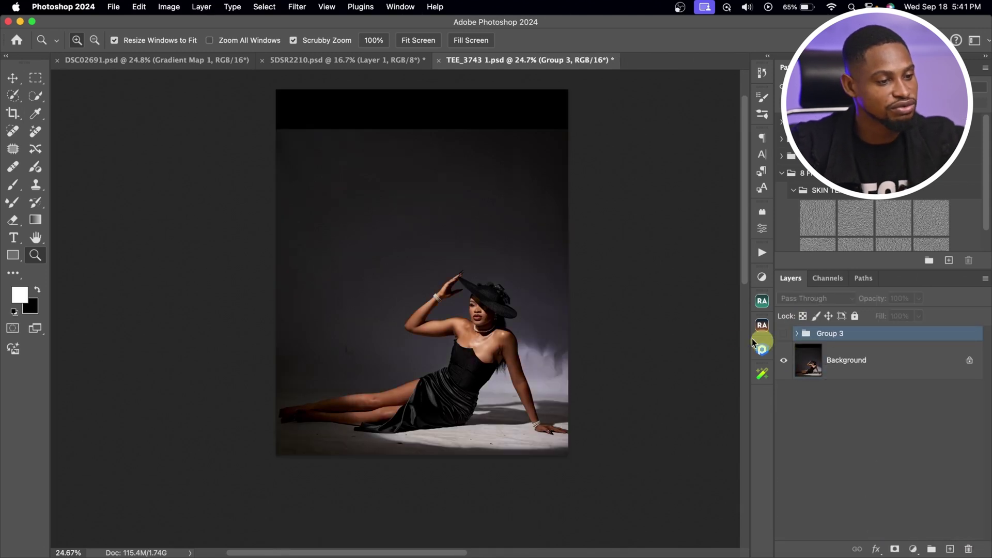
pyautogui.moveTo(488, 333); pyautogui.dragTo(509, 332)
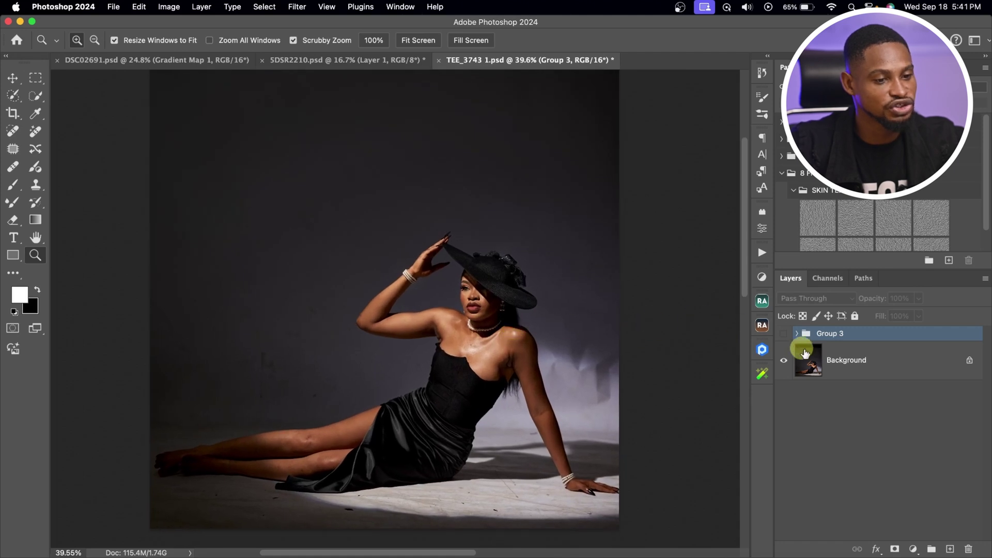
pyautogui.click(783, 336)
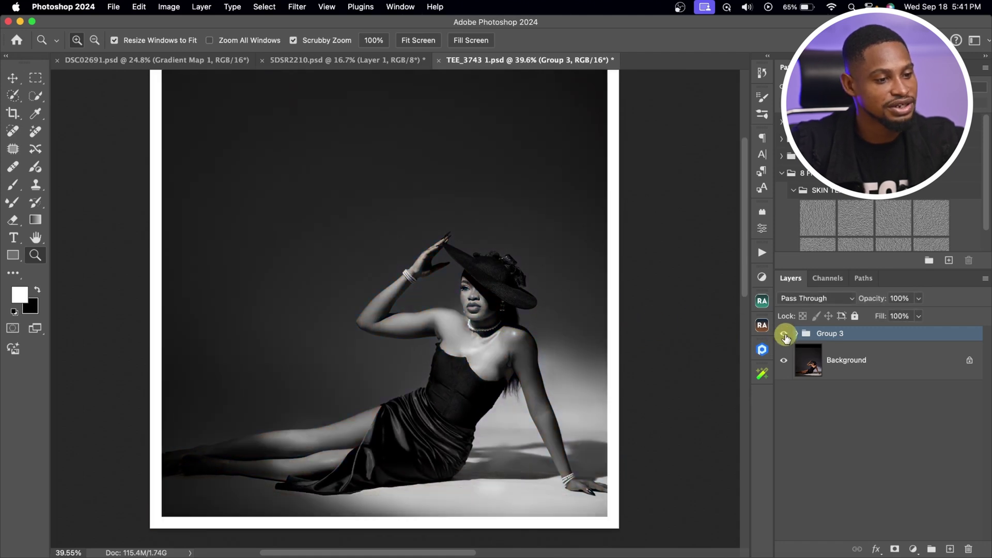
# Step: Hide and show Group 3 once more to check the finished edit against the original photo
pyautogui.click(783, 334)
pyautogui.click(783, 334)
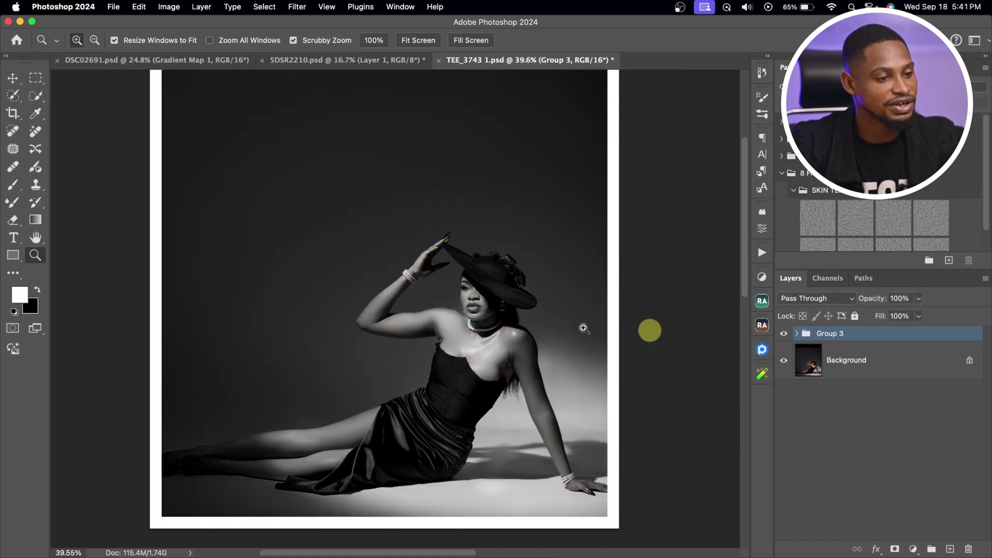
# Step: Prepare the legacy Save for Web export as an optimized JPEG at quality 80, converted to sRGB, and keep the settings without saving a file
pyautogui.moveTo(583, 329); pyautogui.dragTo(361, 298)
pyautogui.click(113, 6)
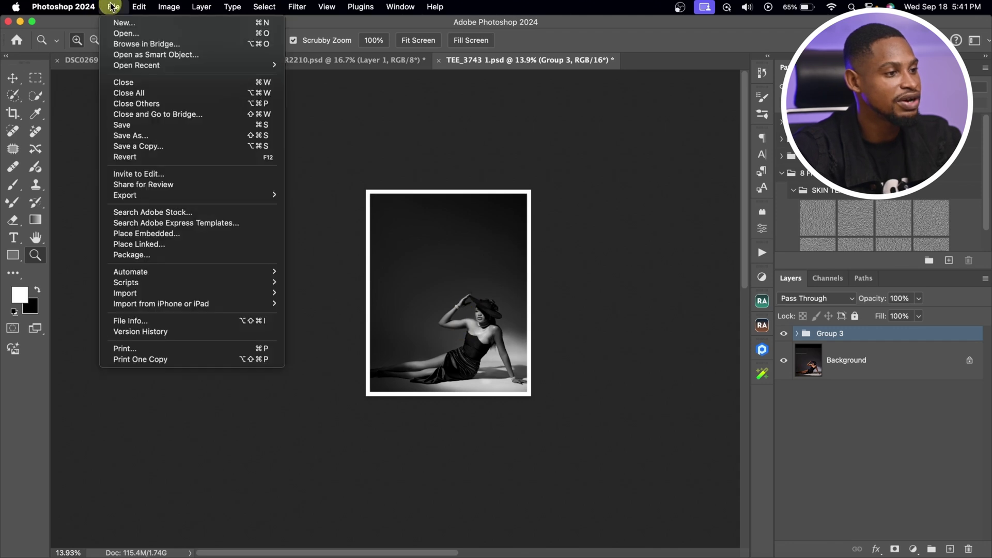
pyautogui.moveTo(240, 199)
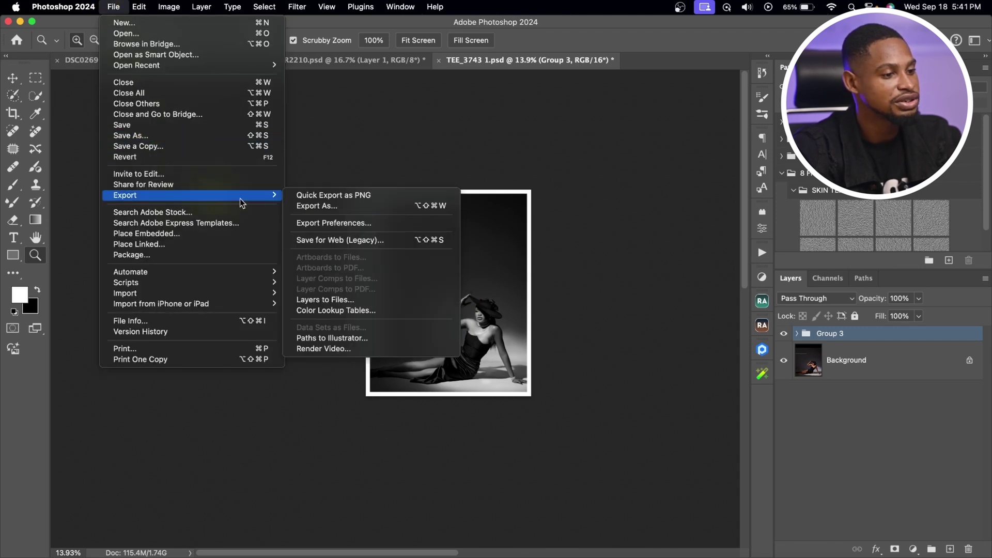
pyautogui.click(428, 243)
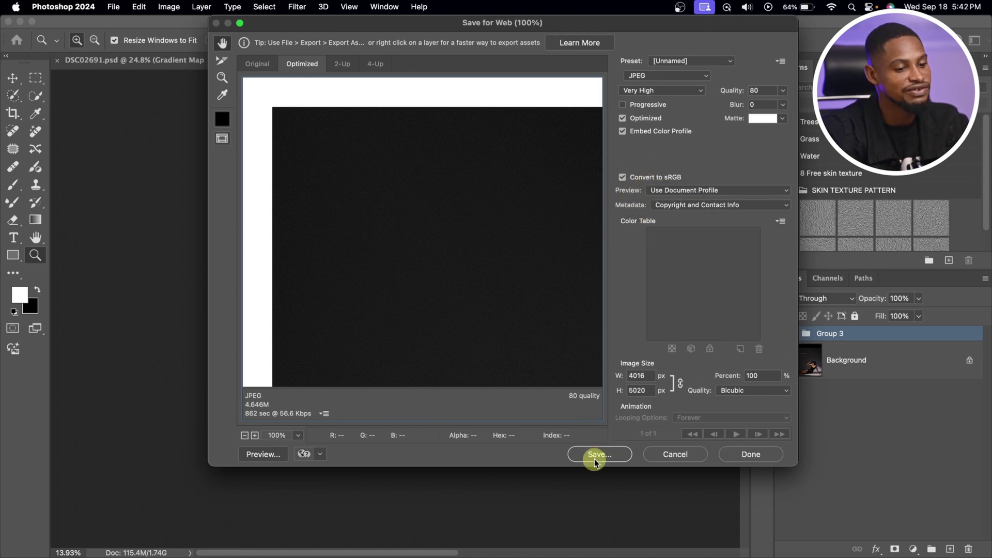
pyautogui.click(750, 454)
# Step: Compare the before and after of the whole portrait by toggling the visibility of Group 3
pyautogui.click(784, 334)
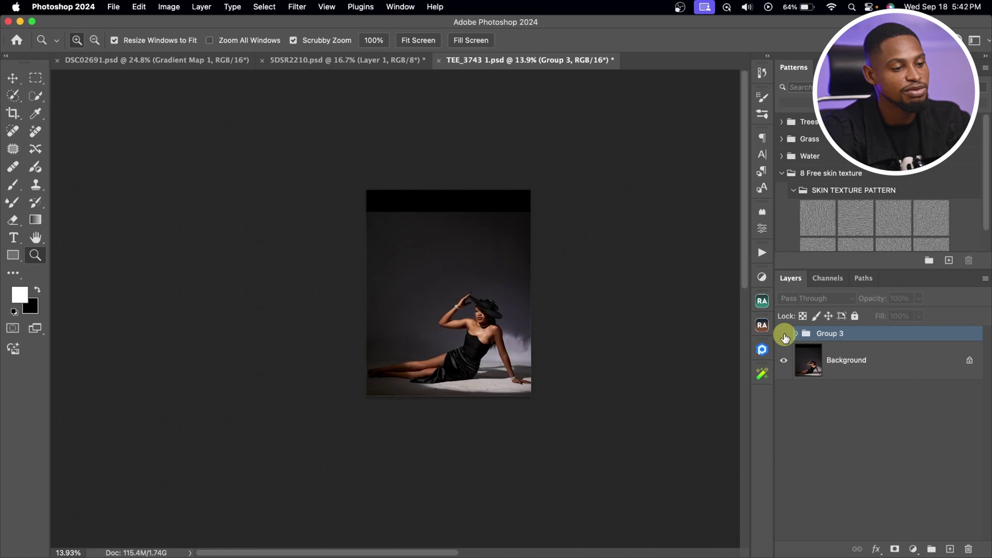
pyautogui.click(783, 335)
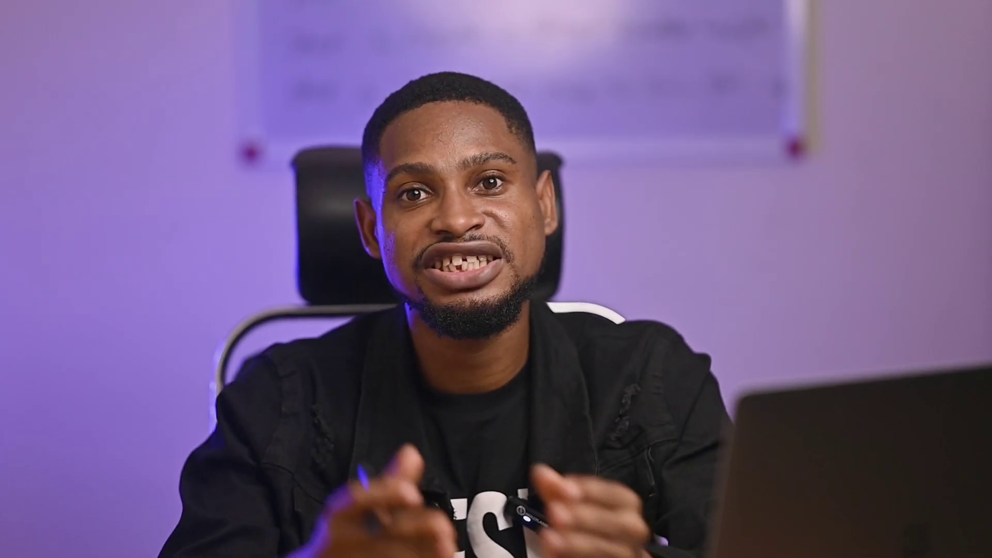